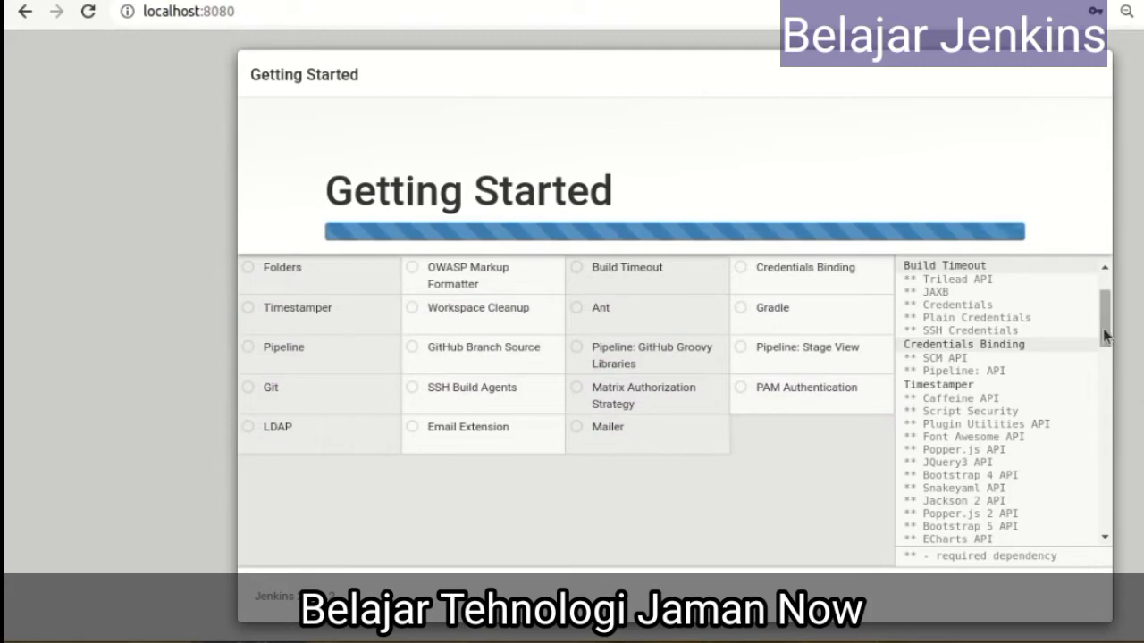
Wait for all suggested plugins to finish installing until the admin user form appears
mouse_move(1105, 320)
mouse_down()
mouse_move(1096, 554)
mouse_move(1099, 304)
mouse_up()
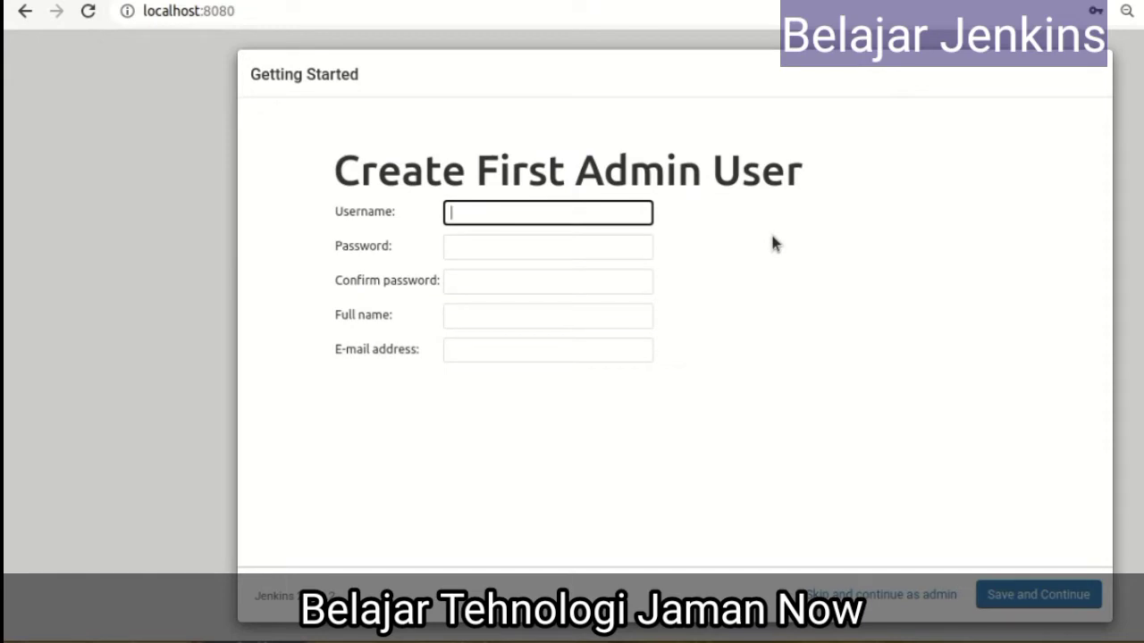
Enter the admin username, password, password confirmation and full name, leaving e-mail blank
text(hebat)
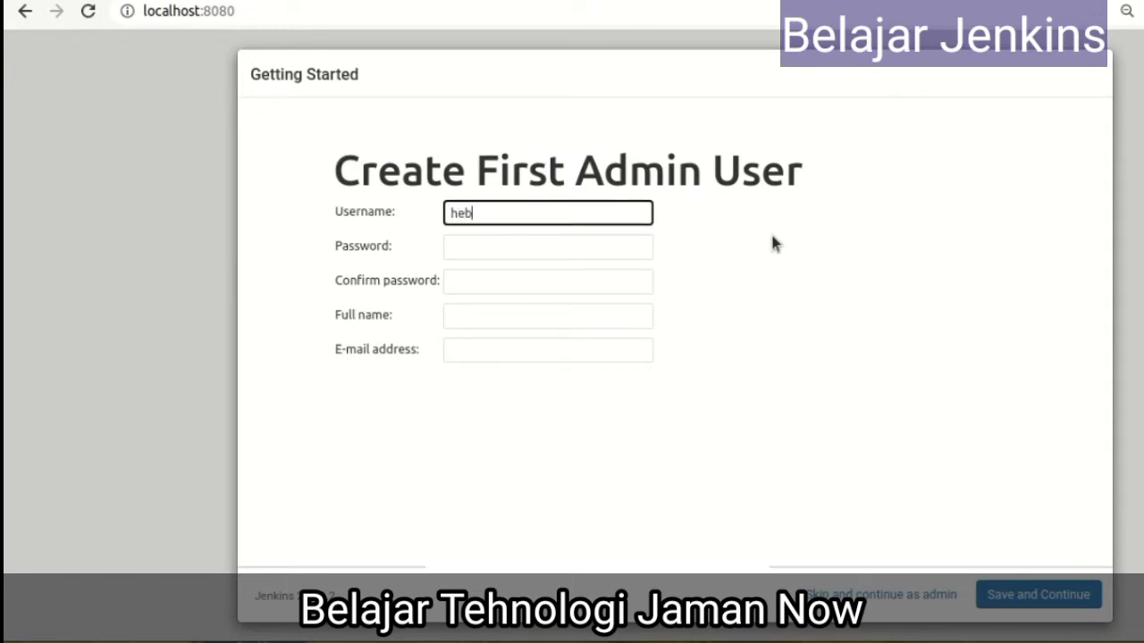
click(478, 249)
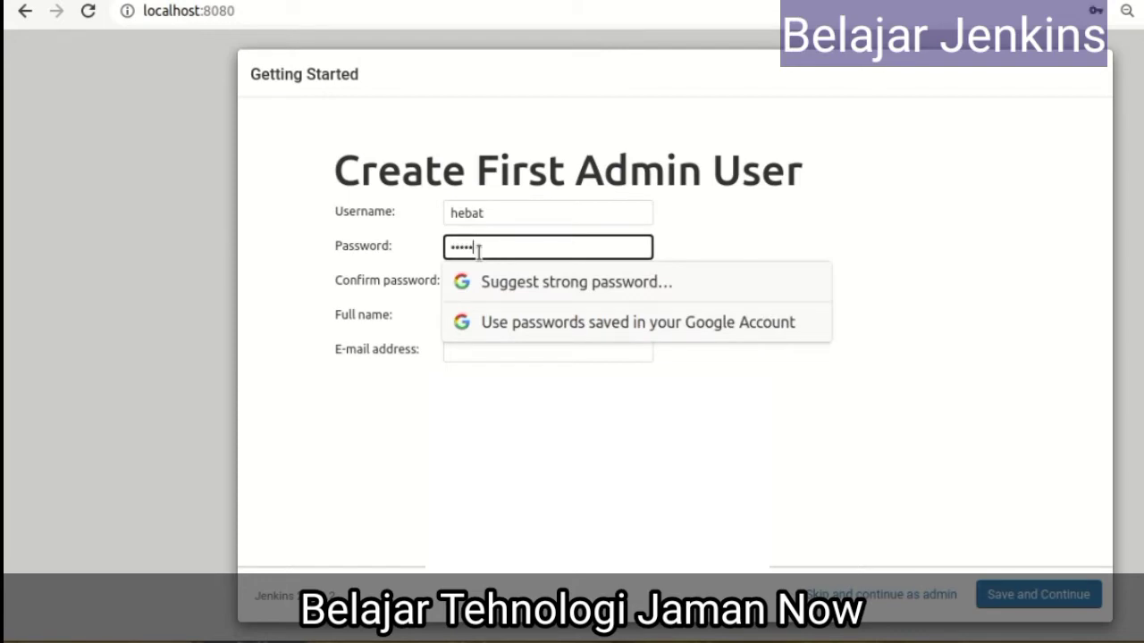
click(474, 282)
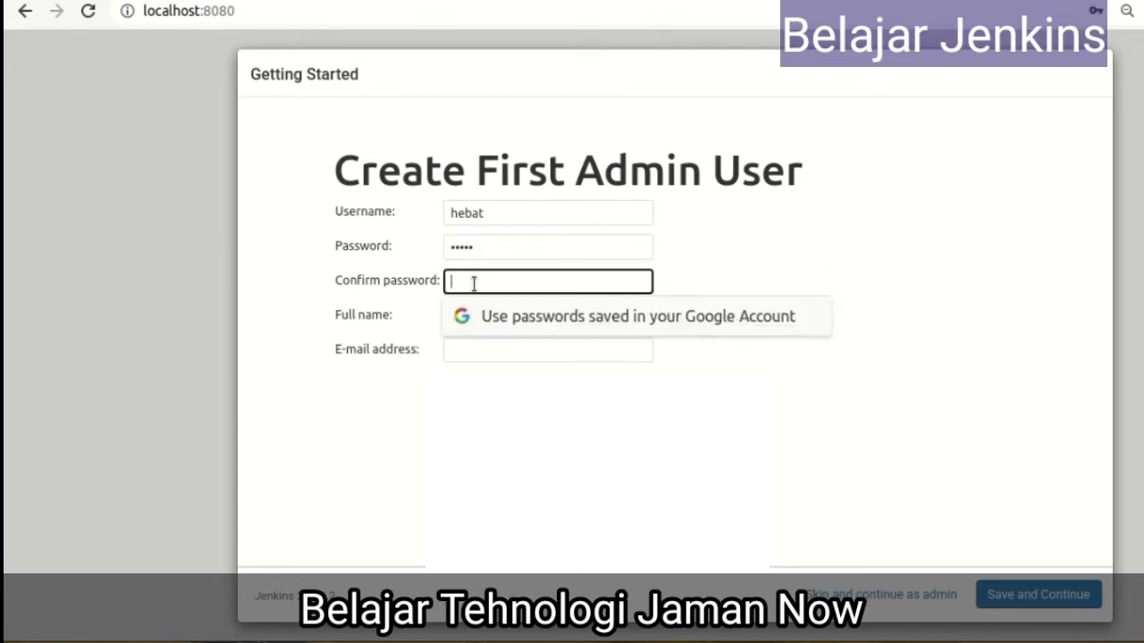
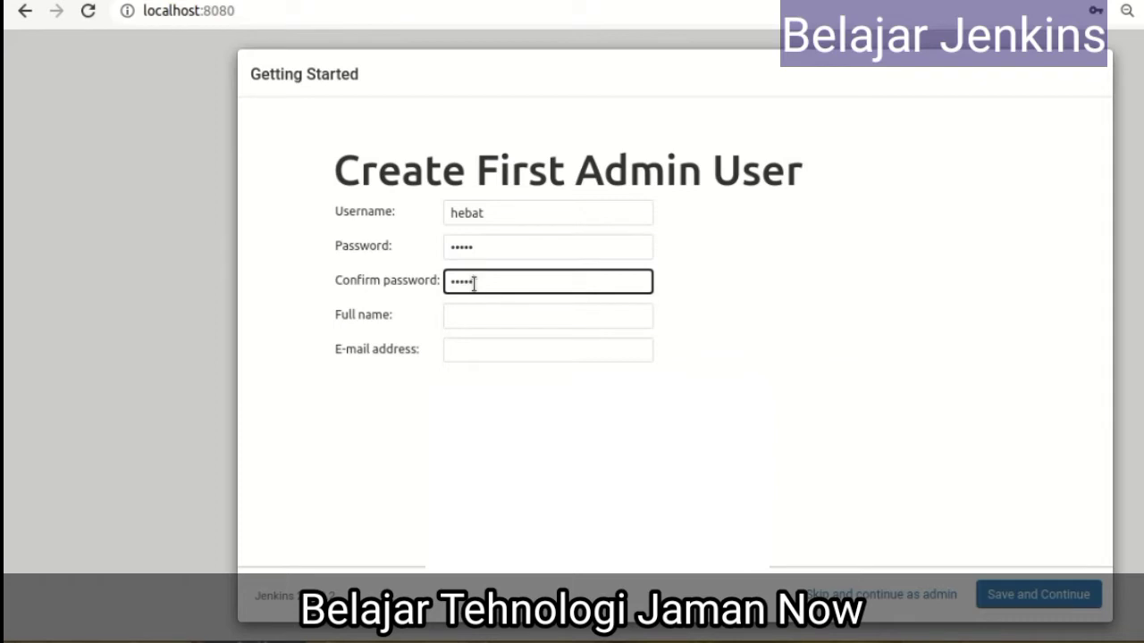
click(486, 316)
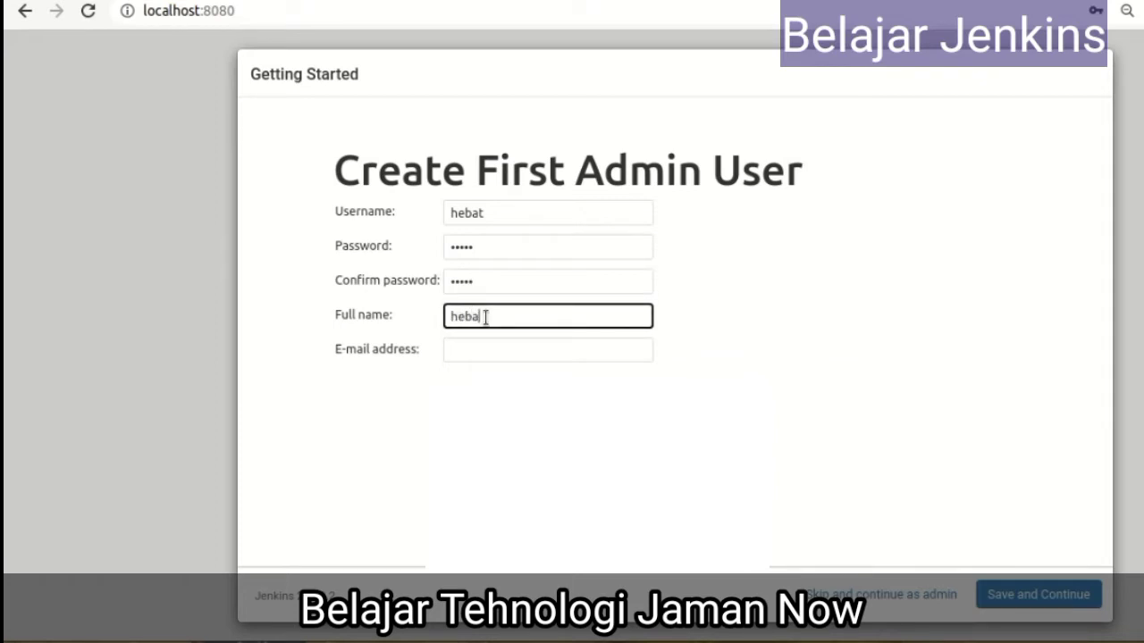
click(493, 352)
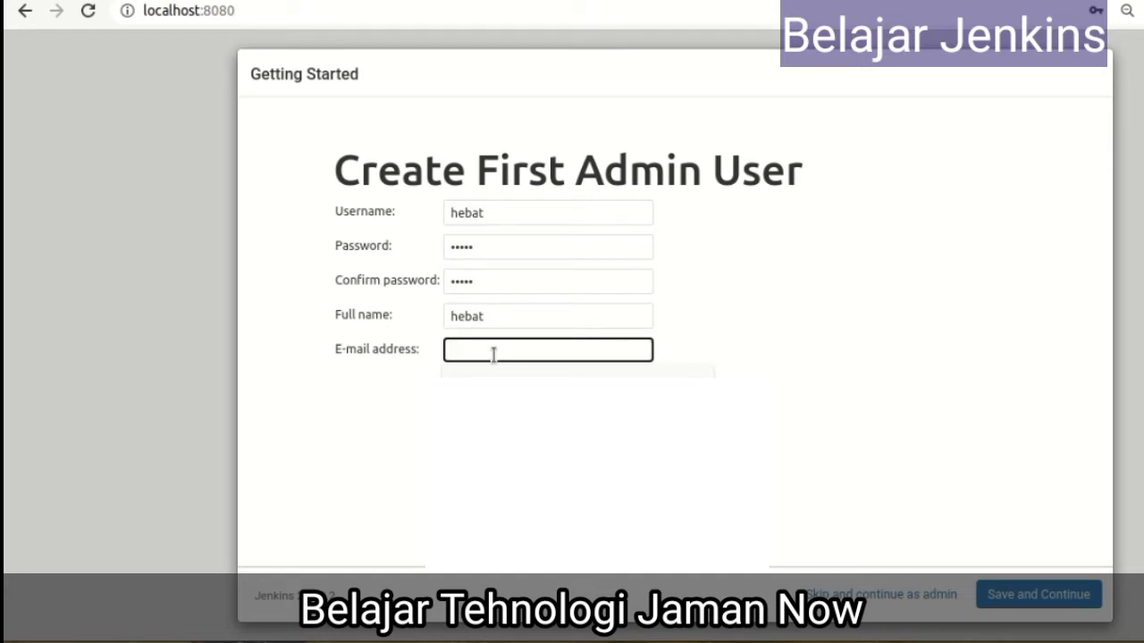
click(714, 231)
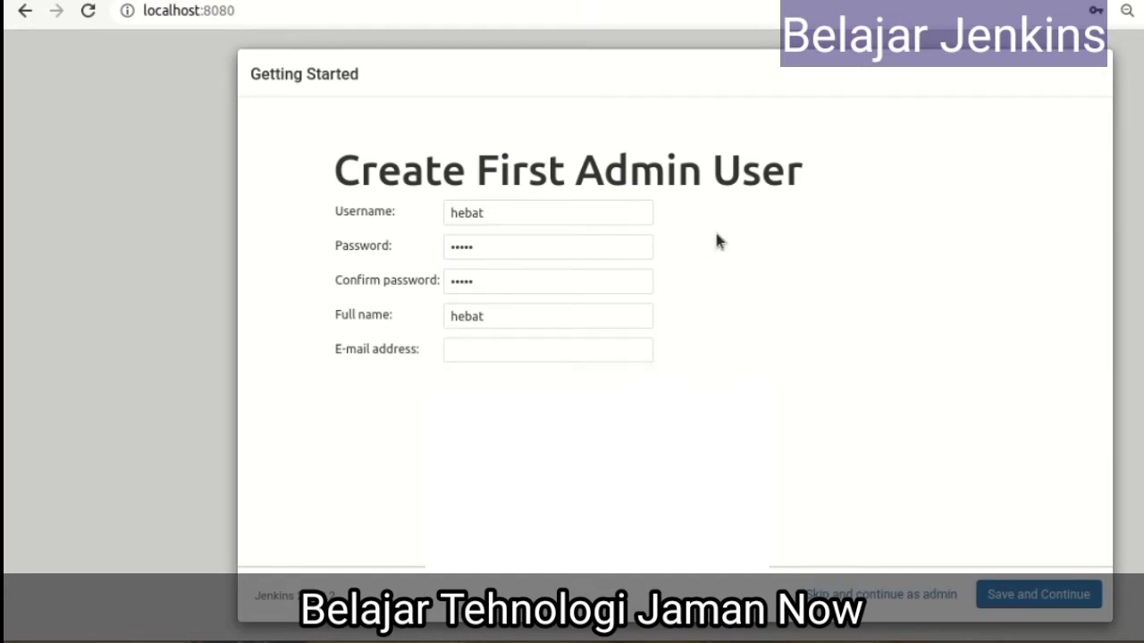
click(505, 348)
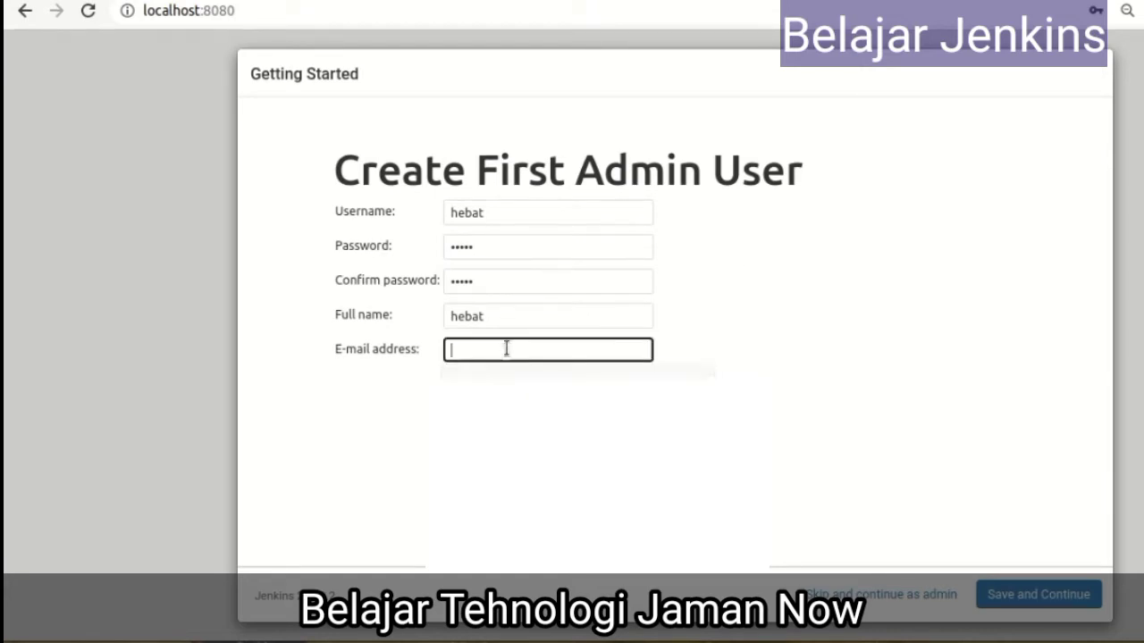
click(779, 291)
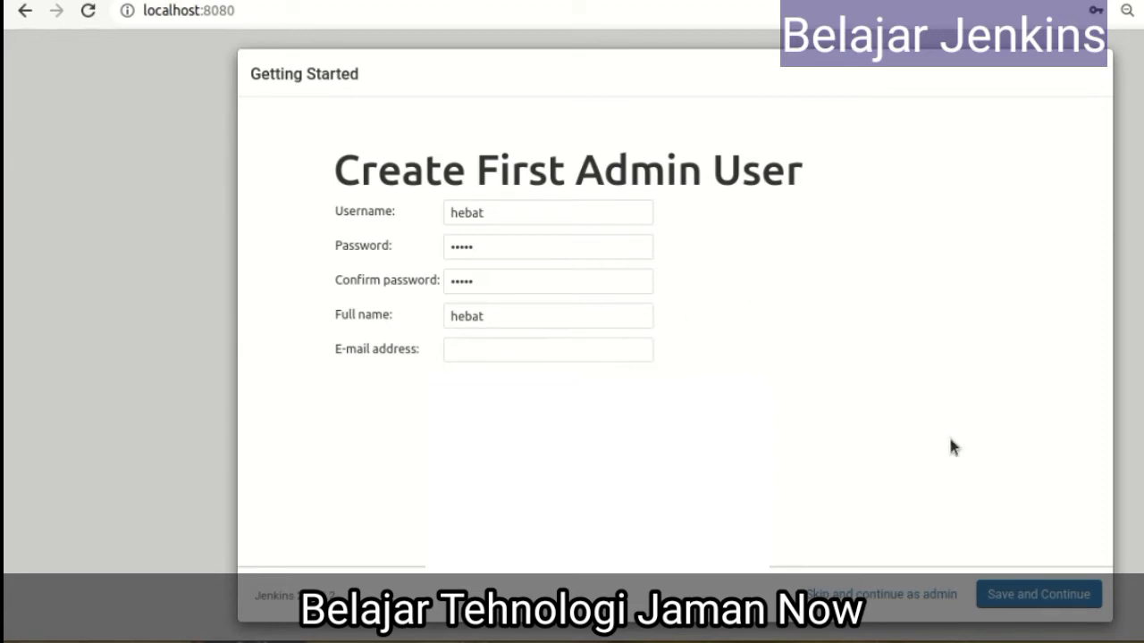
Submit the admin form, get the Invalid e-mail address error, and check the username
click(1054, 598)
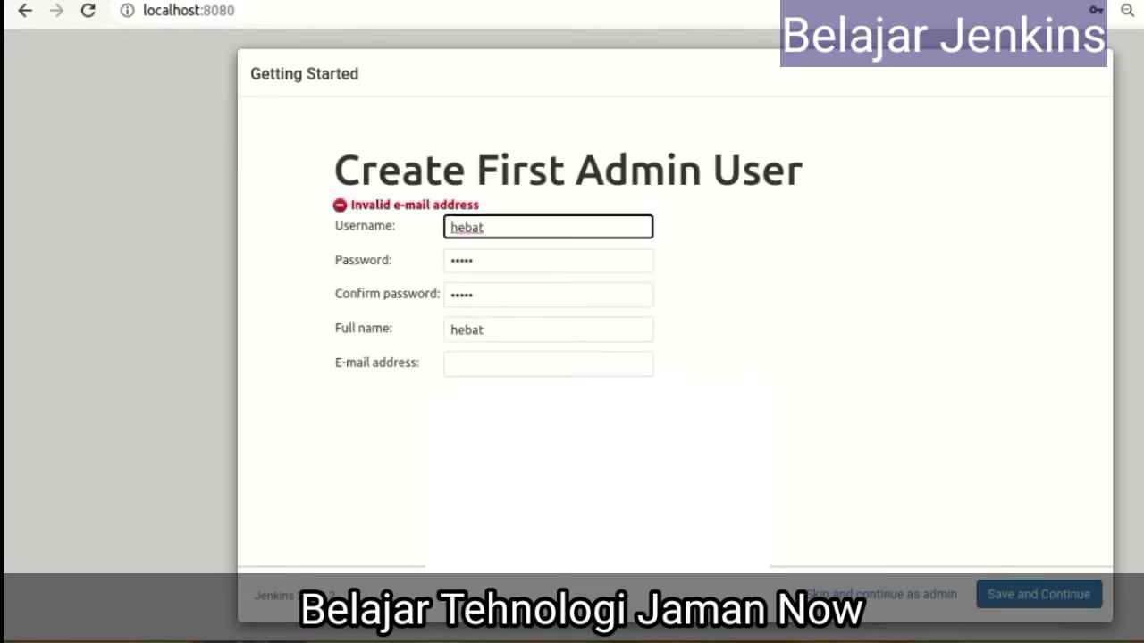
drag(493, 228, 448, 225)
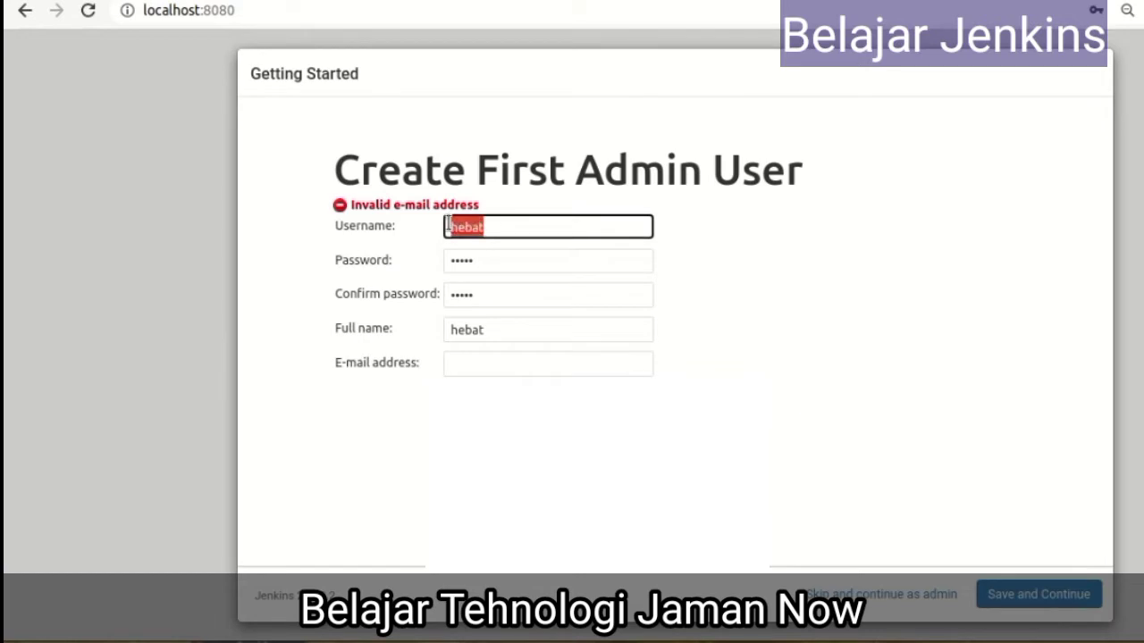
click(570, 229)
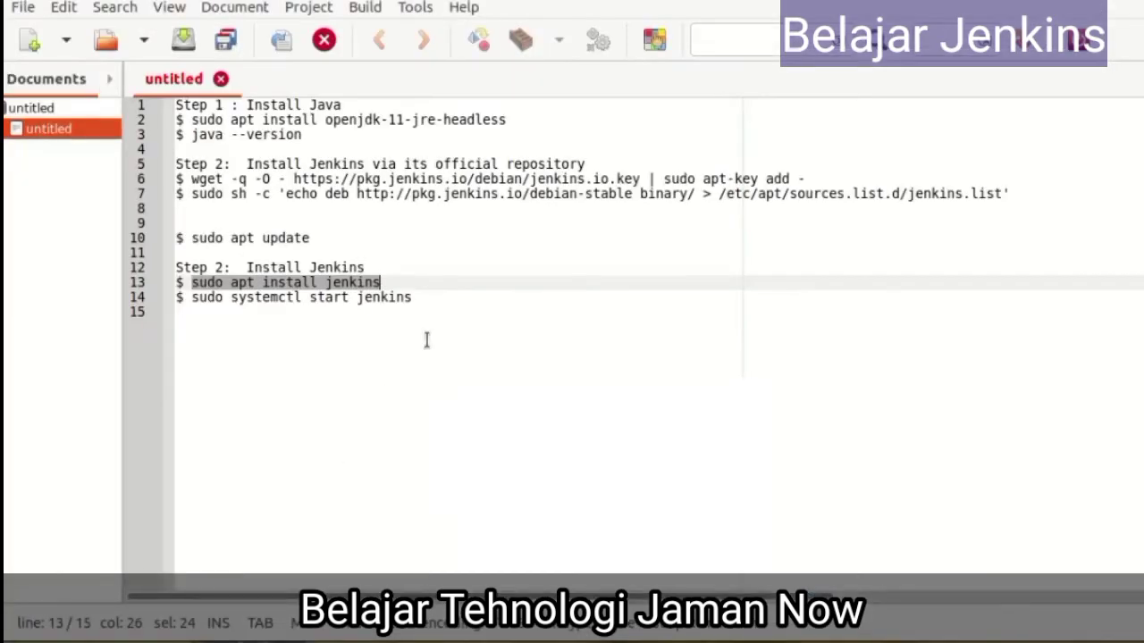
Write the admin e-mail address on a new line in the Geany notes
click(462, 297)
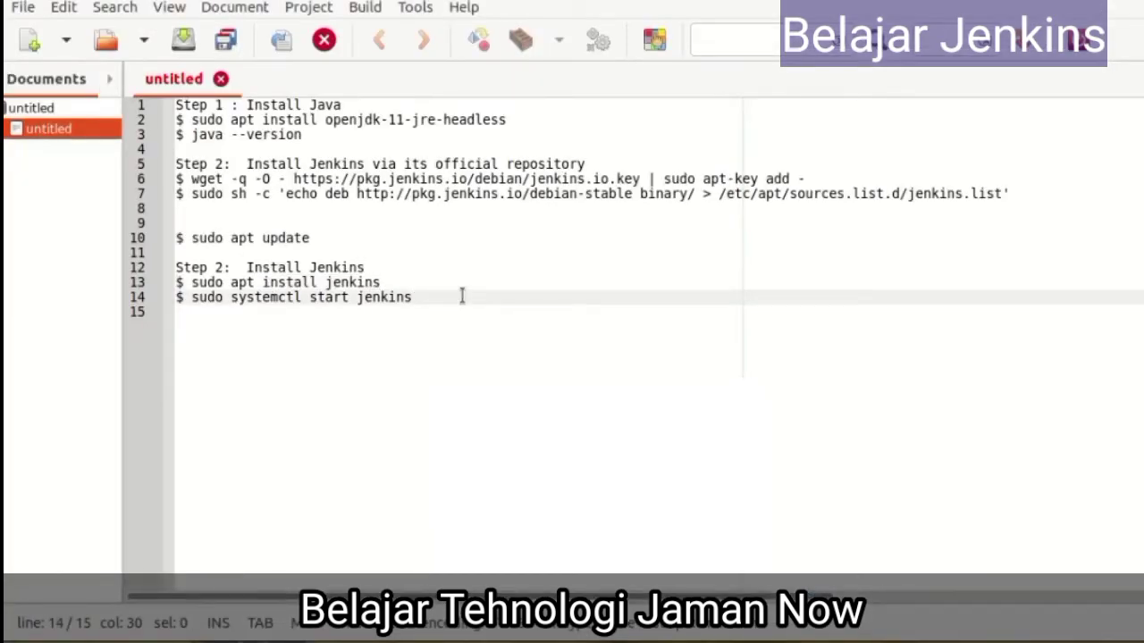
key(Return)
key(Return)
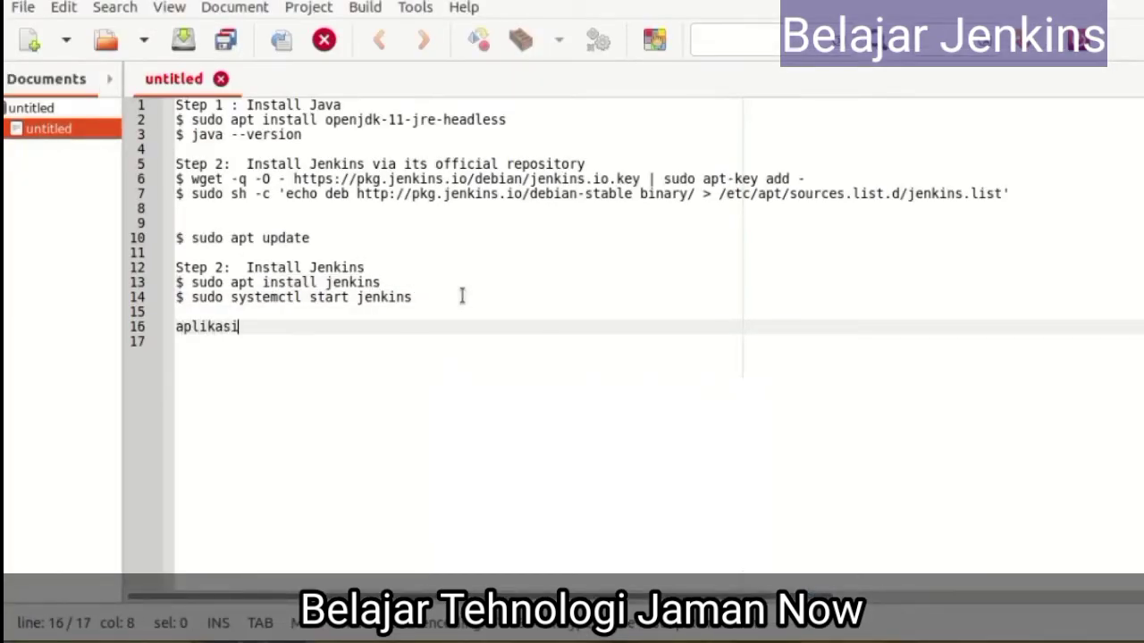
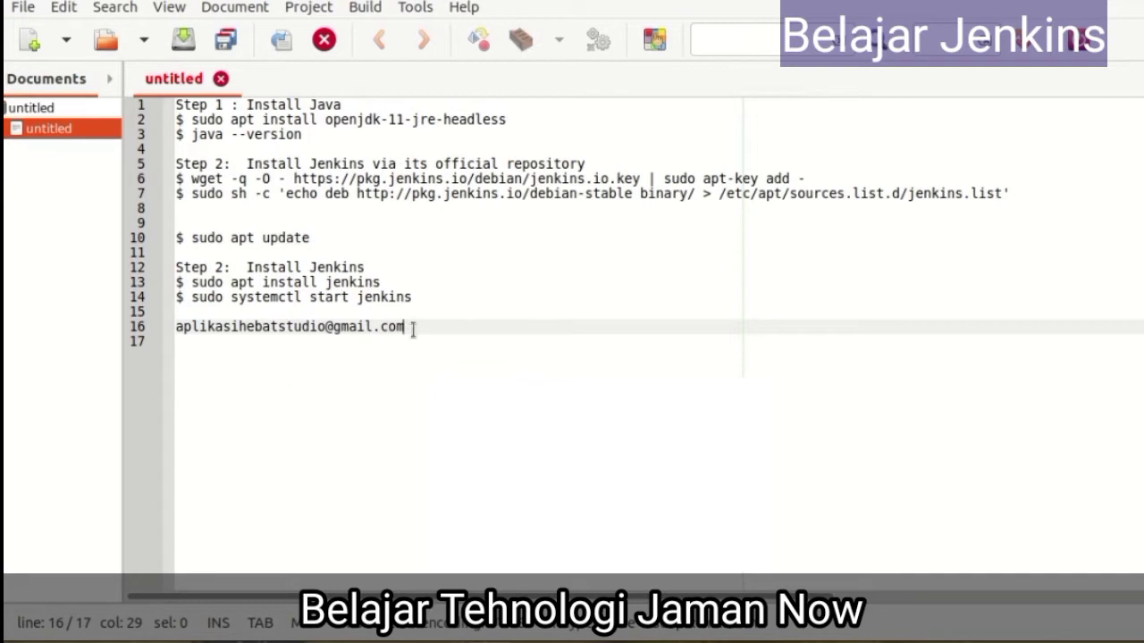
Copy the e-mail address from Geany into the Jenkins form's E-mail address field
drag(413, 327, 114, 328)
key(ctrl+c)
right_click(190, 331)
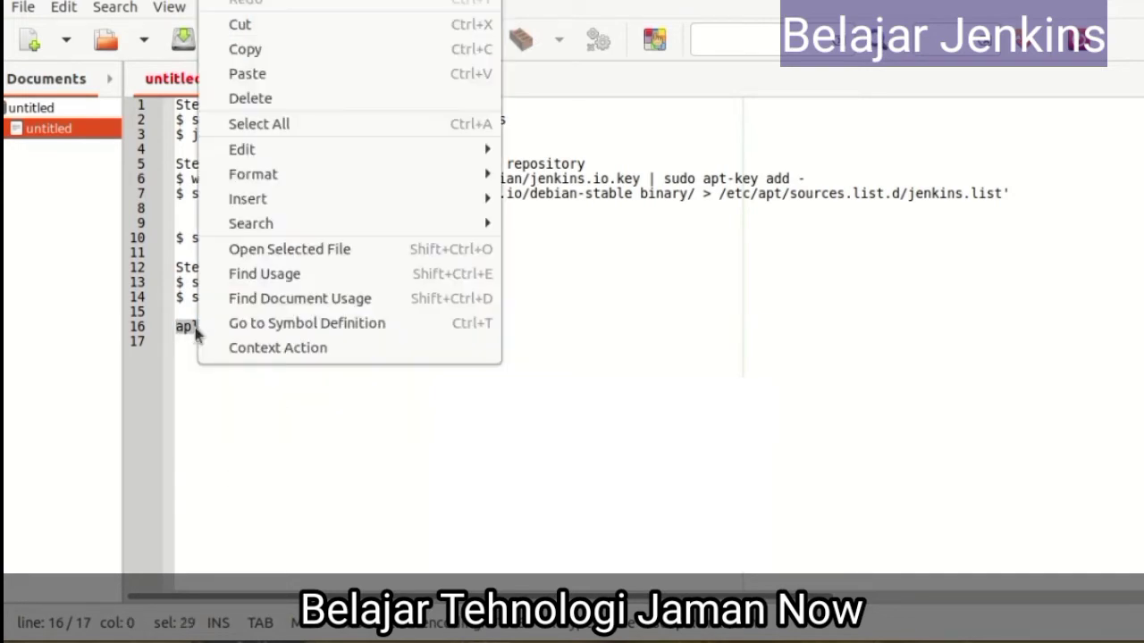
click(280, 56)
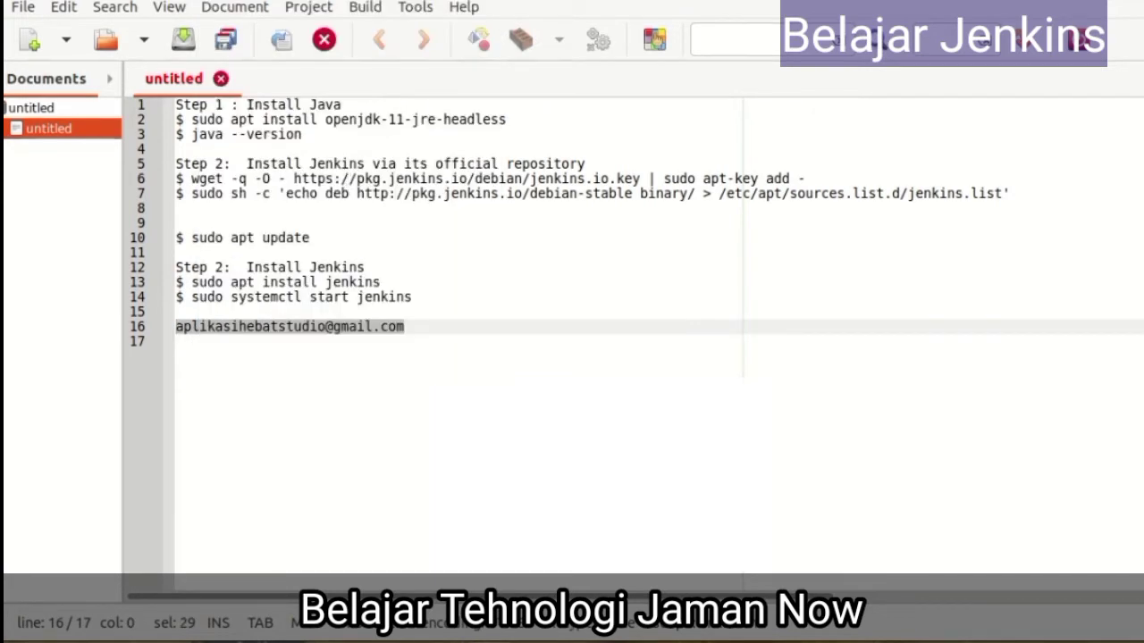
key(alt+Tab)
click(482, 364)
key(ctrl+v)
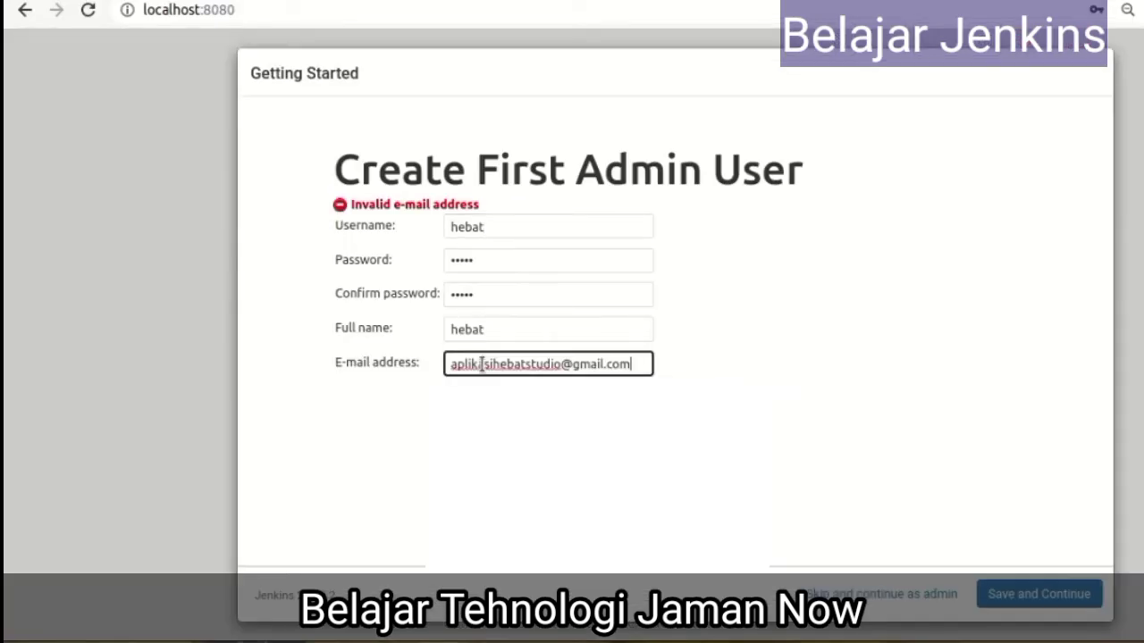
Save the first admin user and dismiss Chrome's password warning and save-password popups
click(1022, 607)
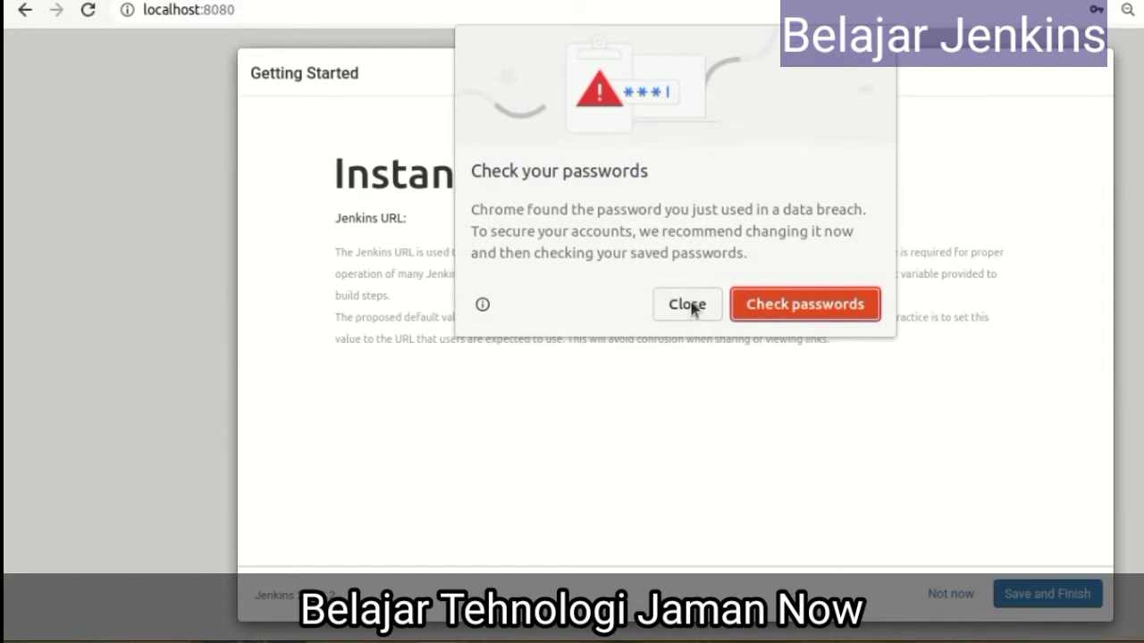
click(686, 303)
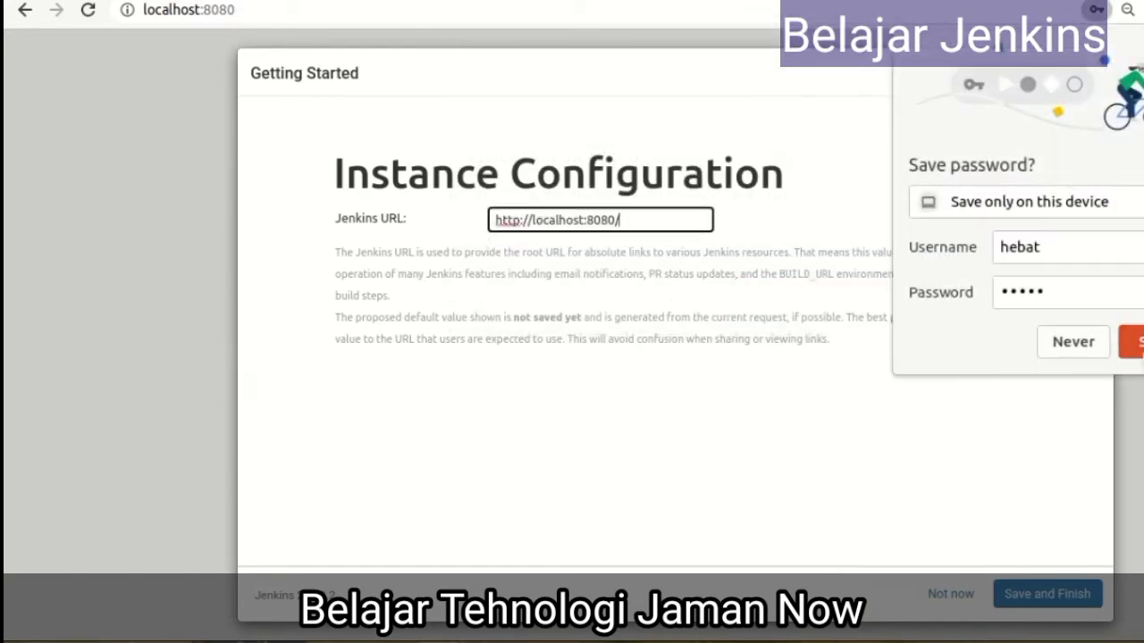
click(1130, 342)
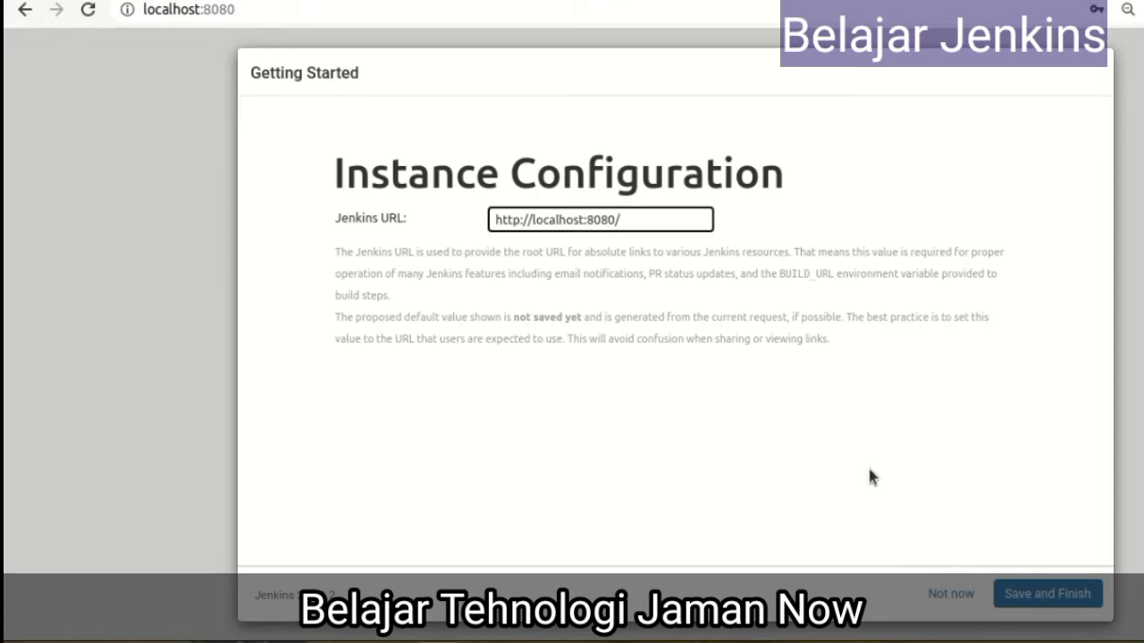
click(1047, 593)
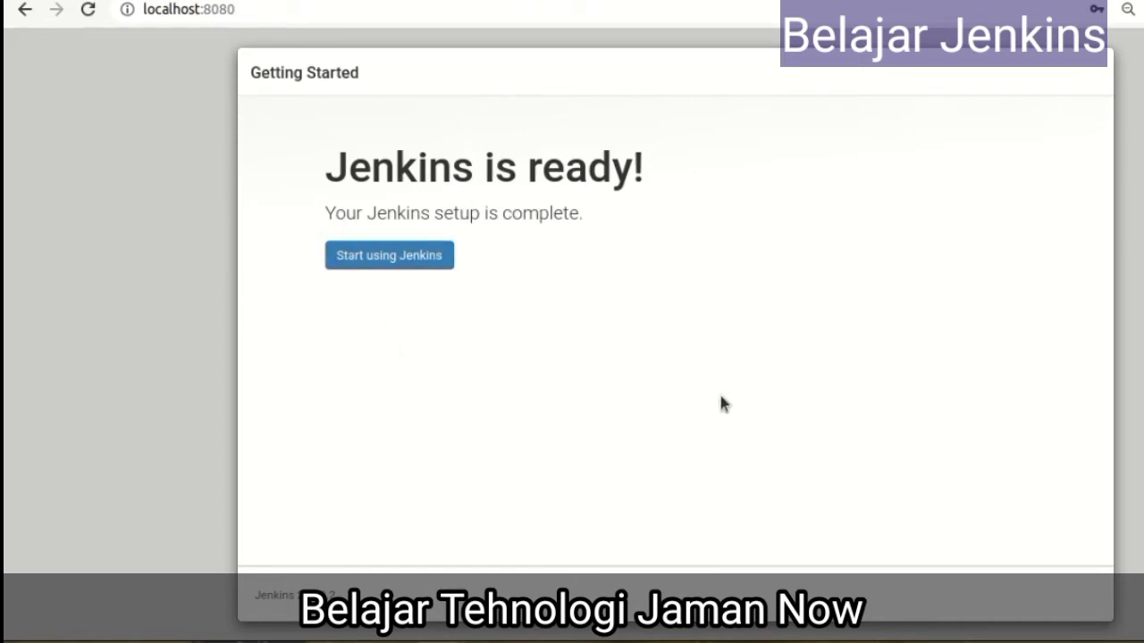
click(392, 255)
click(401, 259)
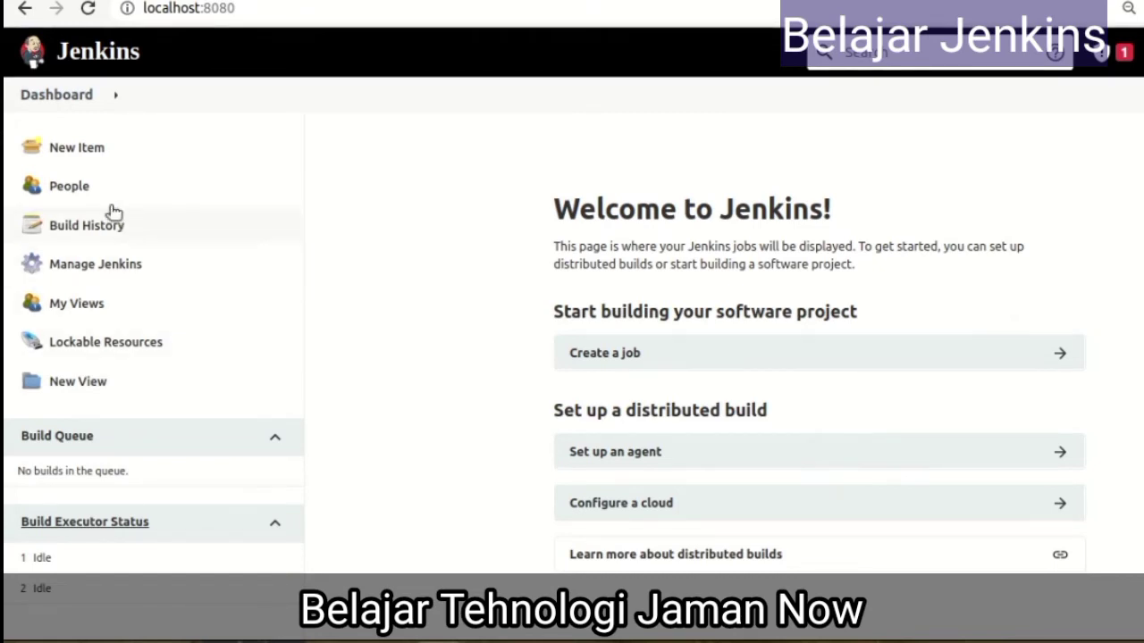
Open the New Item page and scroll through the available job types
click(64, 148)
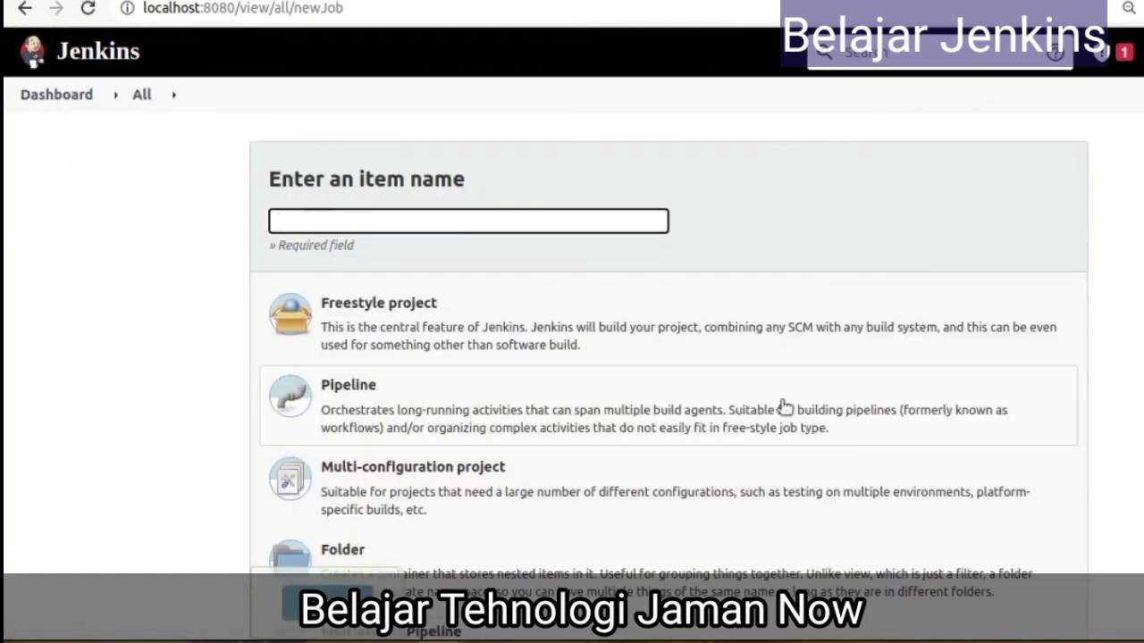
scroll(630, 292, down, 1)
click(494, 168)
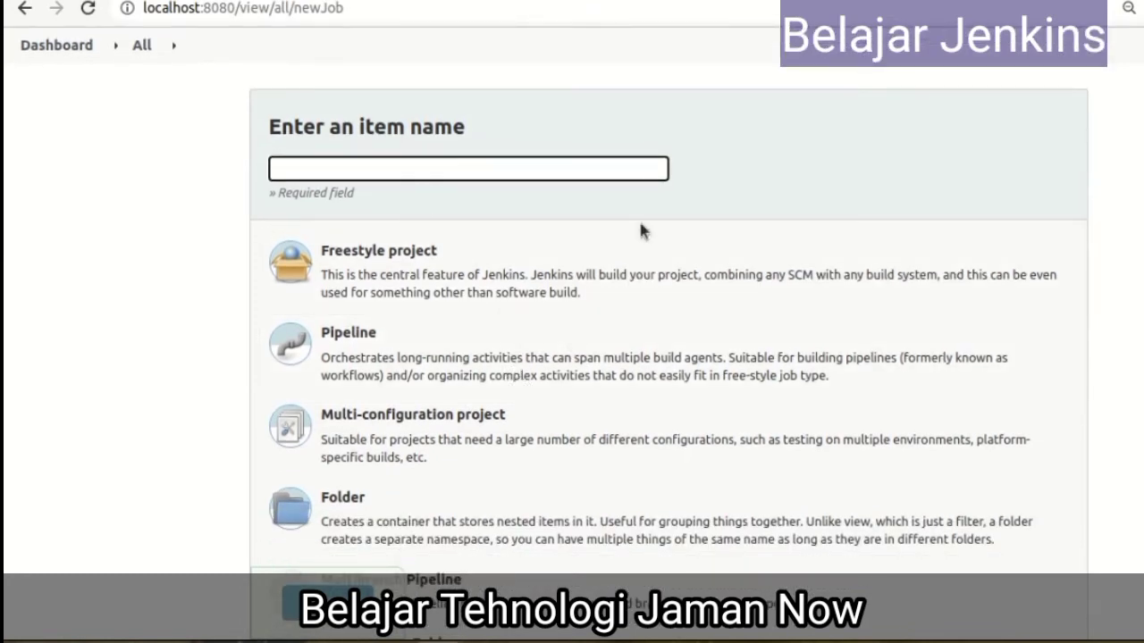
scroll(182, 232, up, 1)
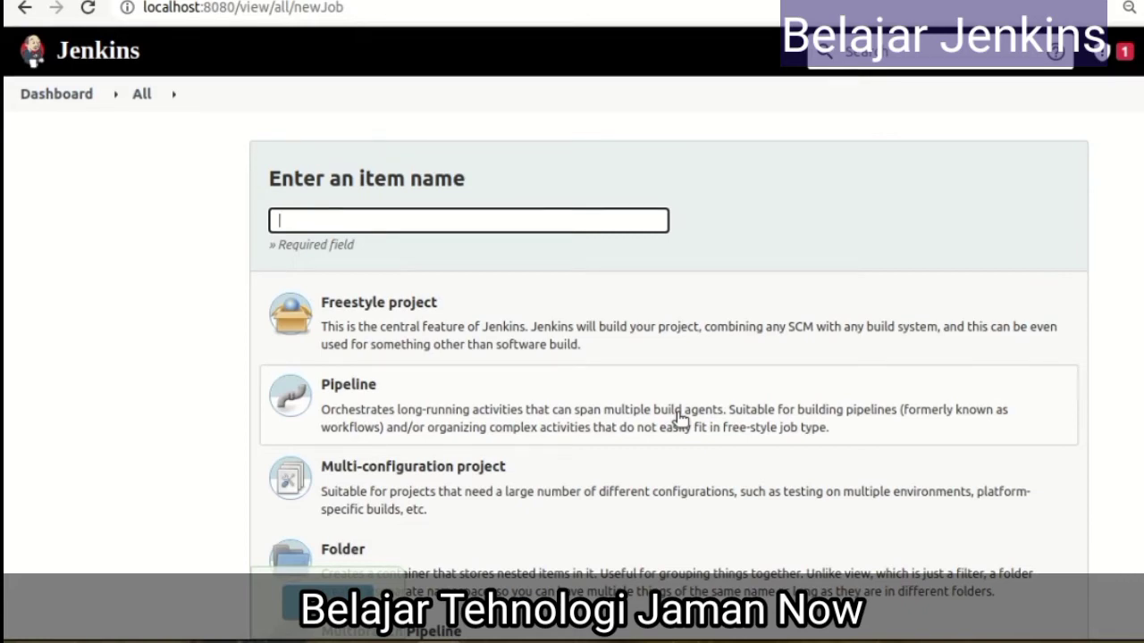
scroll(697, 441, down, 5)
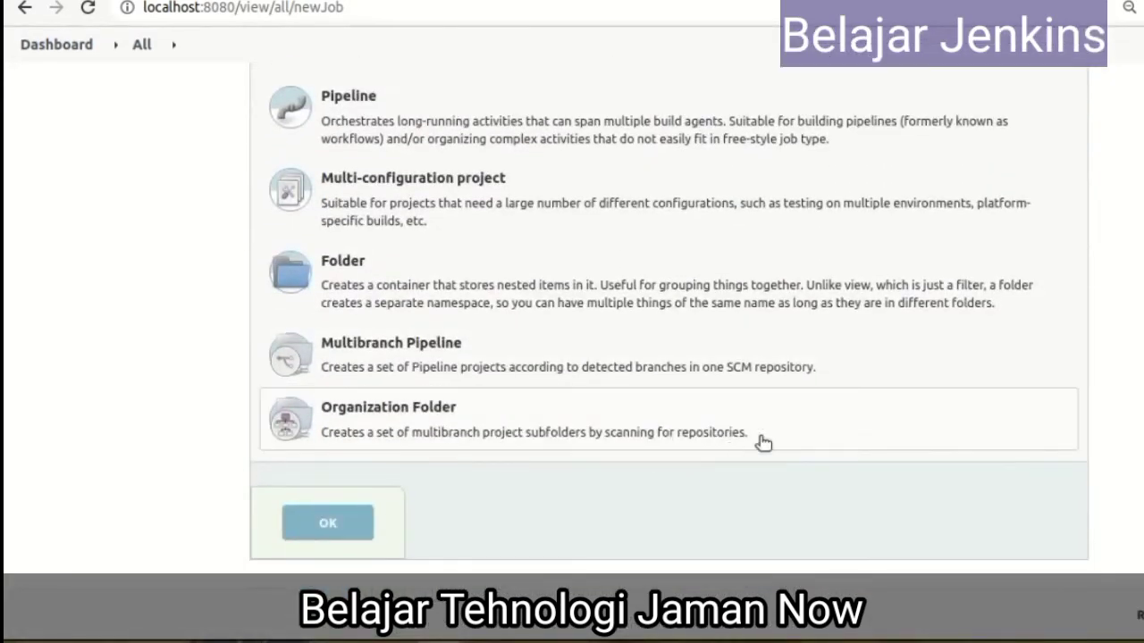
scroll(939, 363, up, 5)
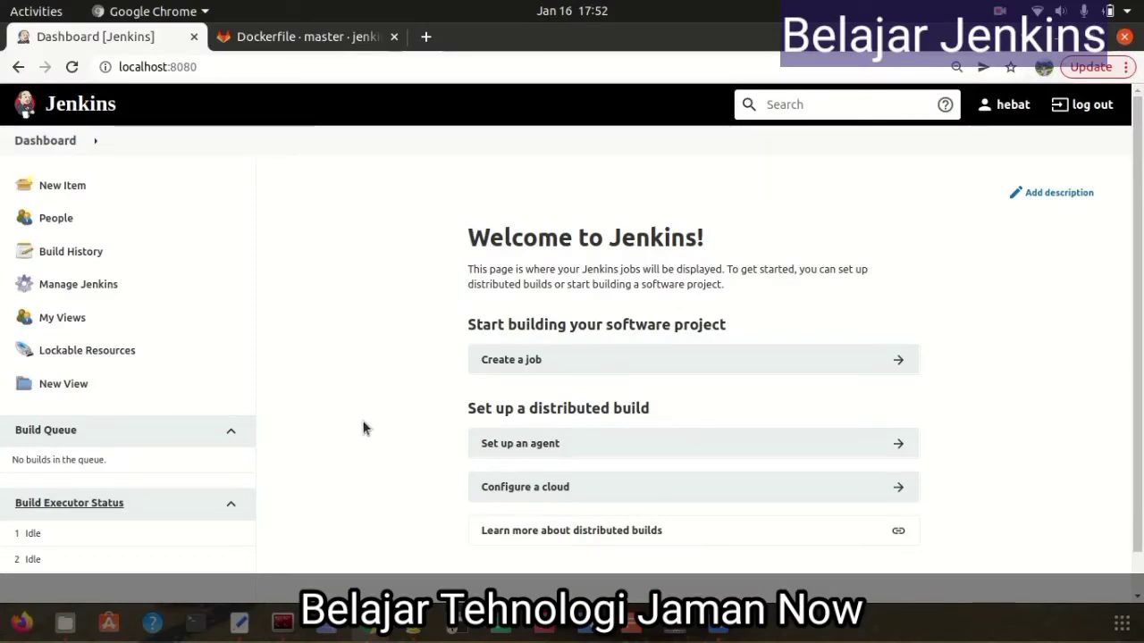
Create a new Freestyle project named project-test1
click(60, 195)
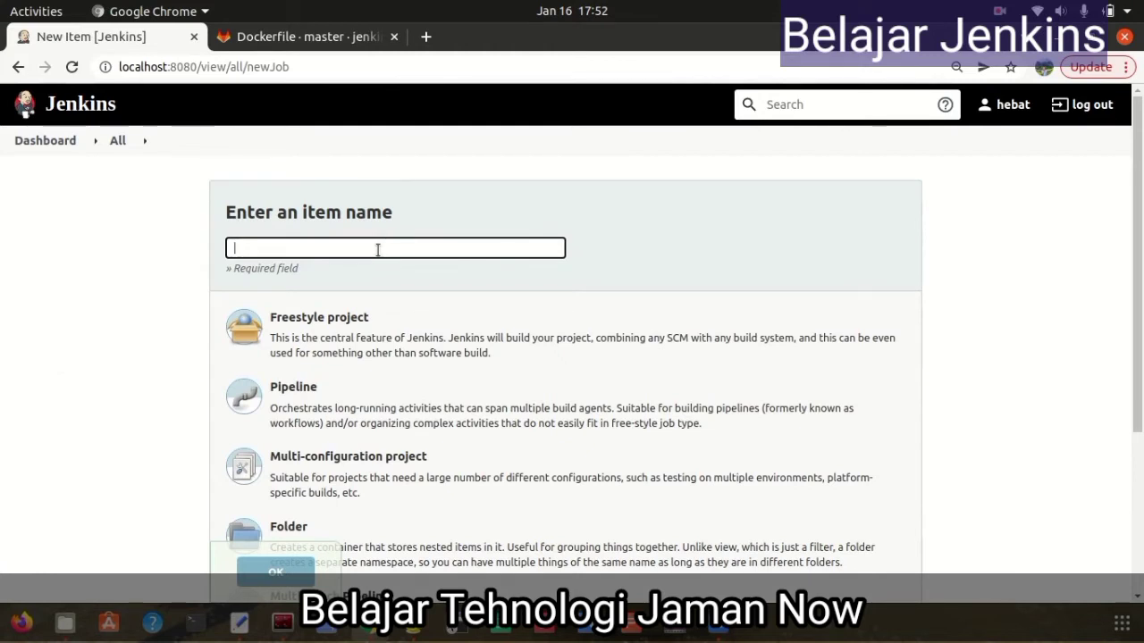
text(project-)
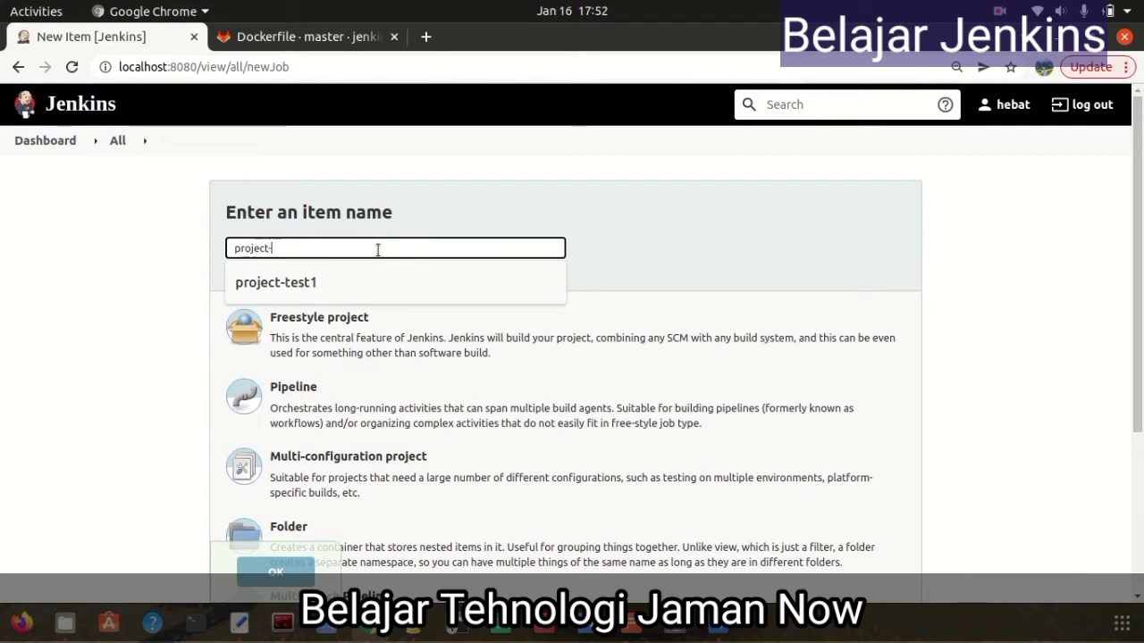
text(test1)
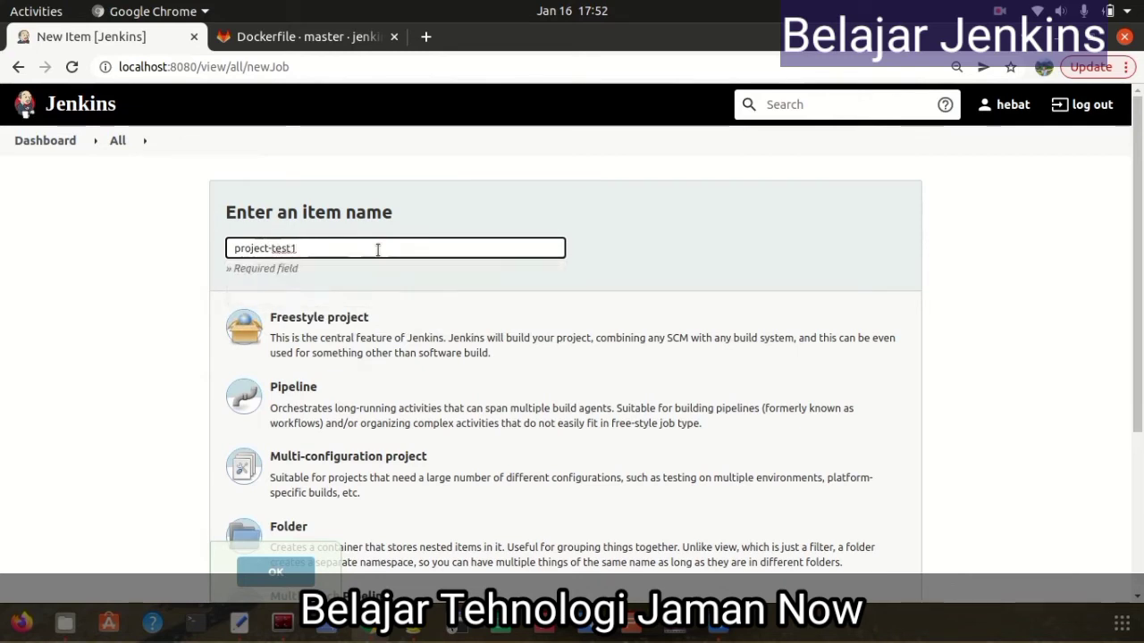
click(304, 324)
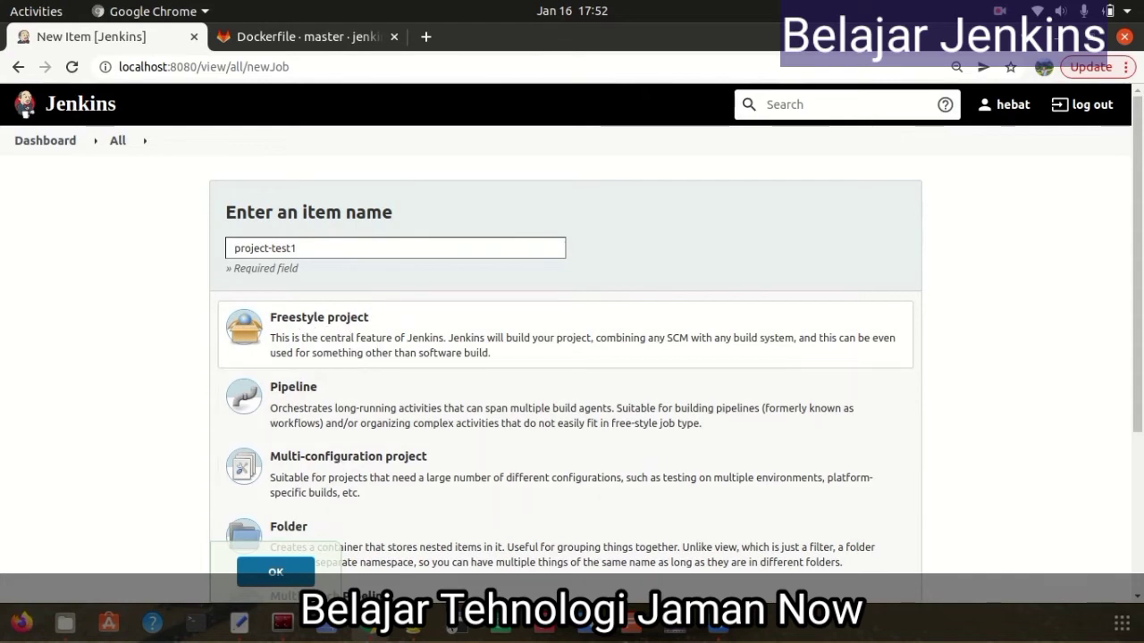
click(275, 573)
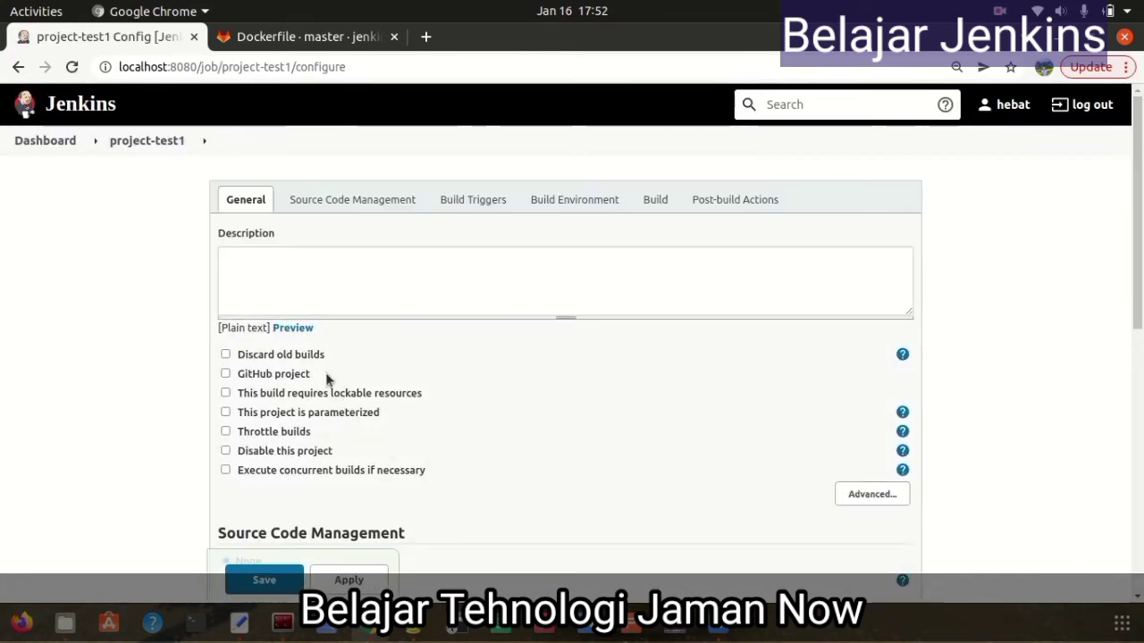
Give project-test1 the description 'project test 1'
click(265, 265)
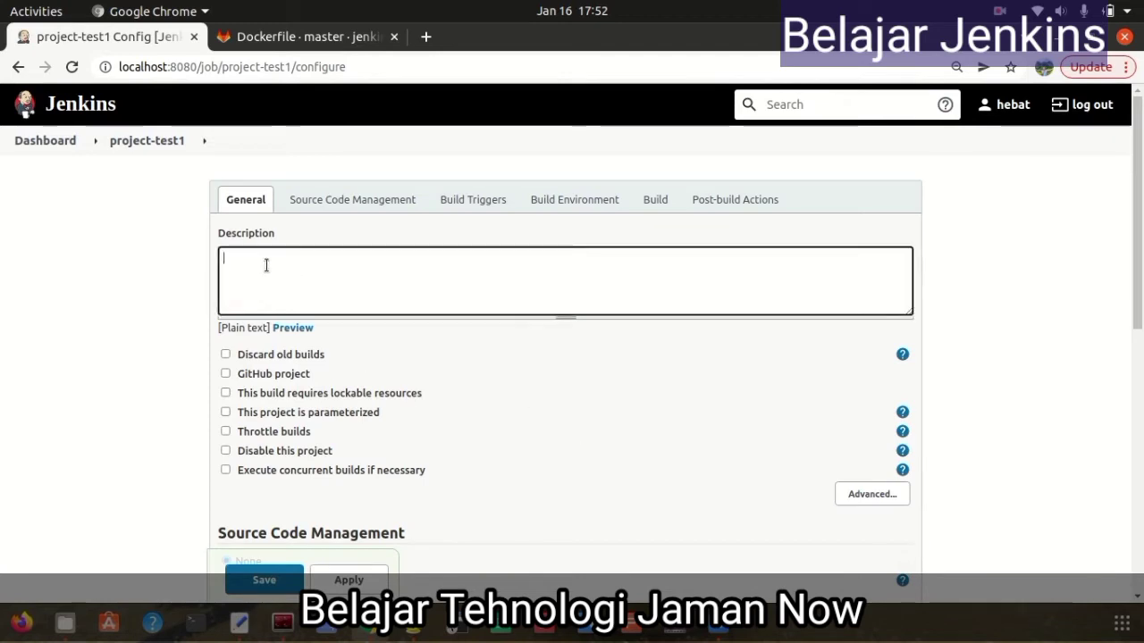
text(proejct)
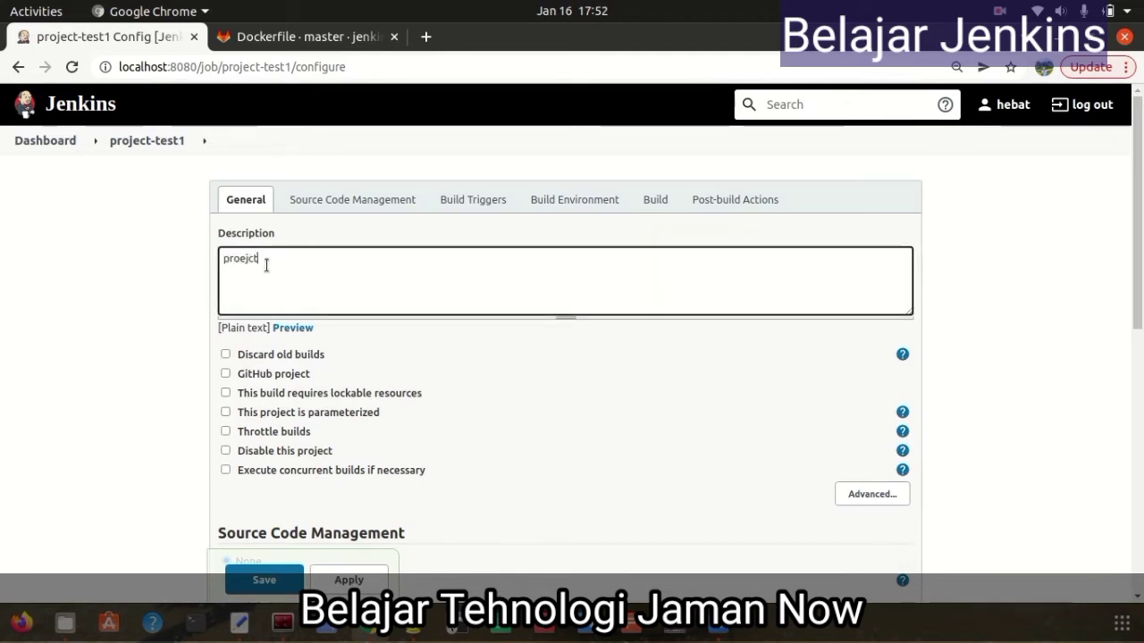
key(BackSpace)
key(BackSpace)
key(BackSpace)
key(BackSpace)
text(je)
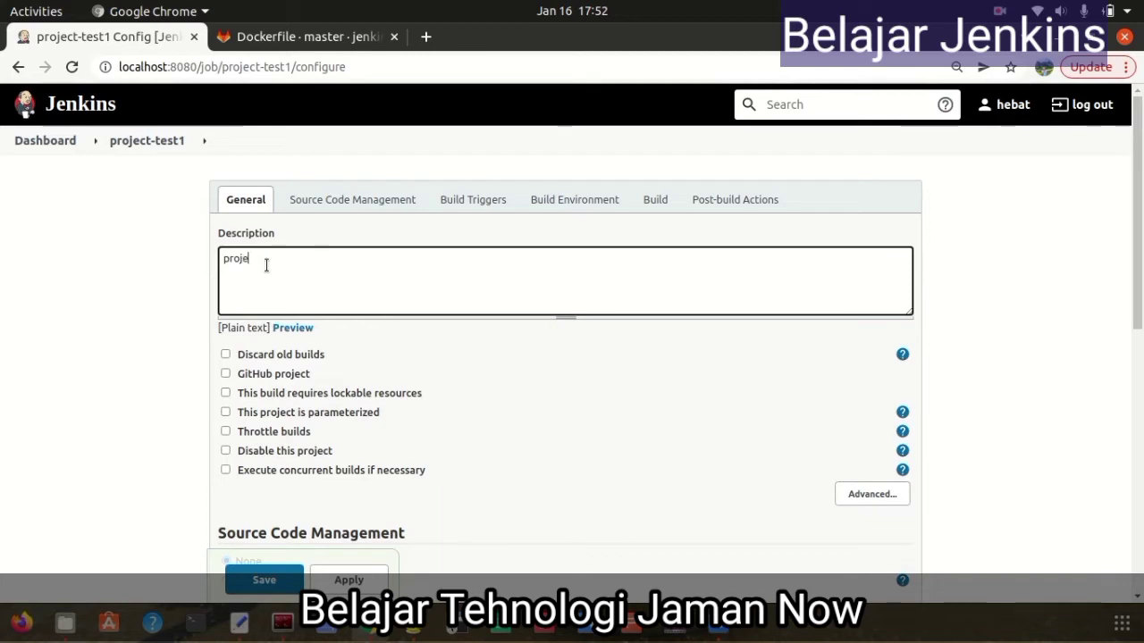
text(ct test 1)
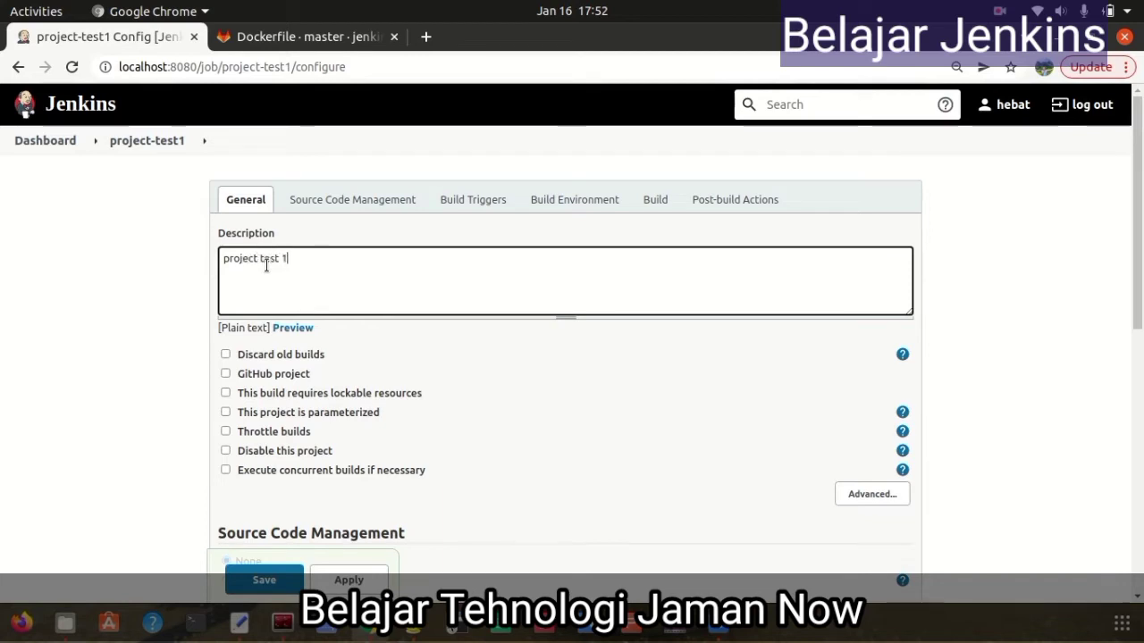
Add an Execute shell build step running ls -la and pwd, and save the job
scroll(556, 289, down, 2)
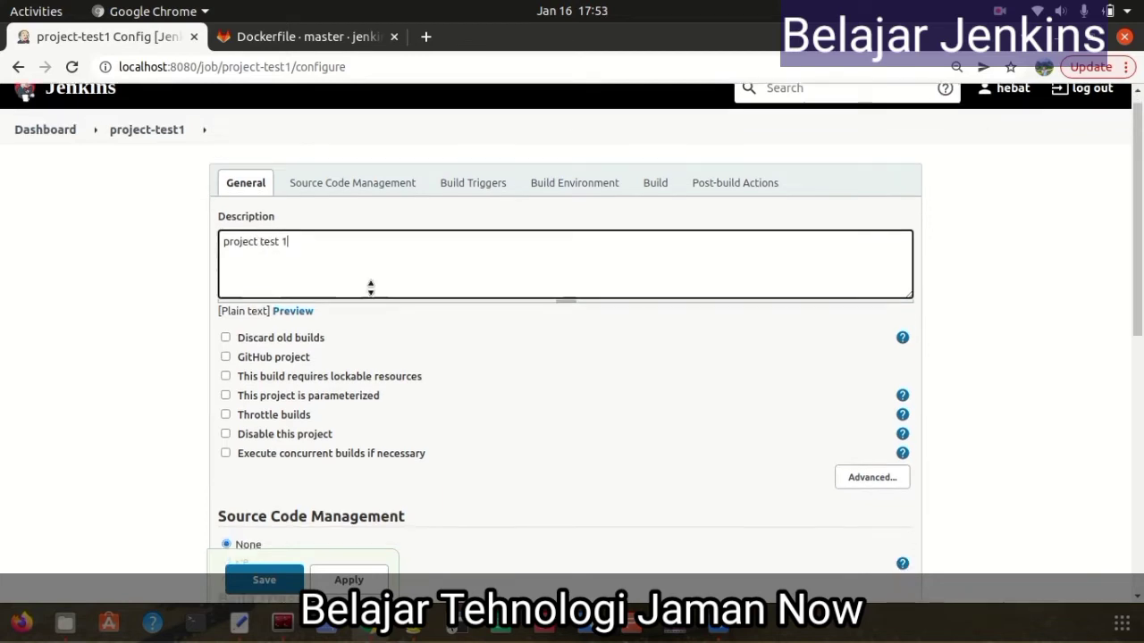
scroll(583, 336, down, 1)
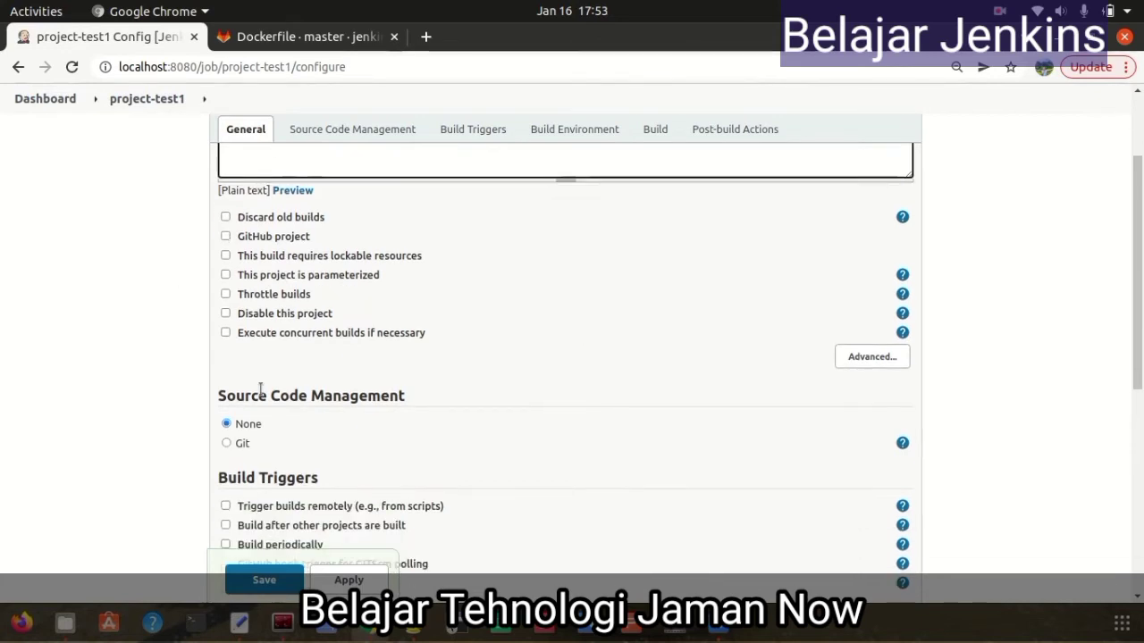
scroll(611, 453, down, 2)
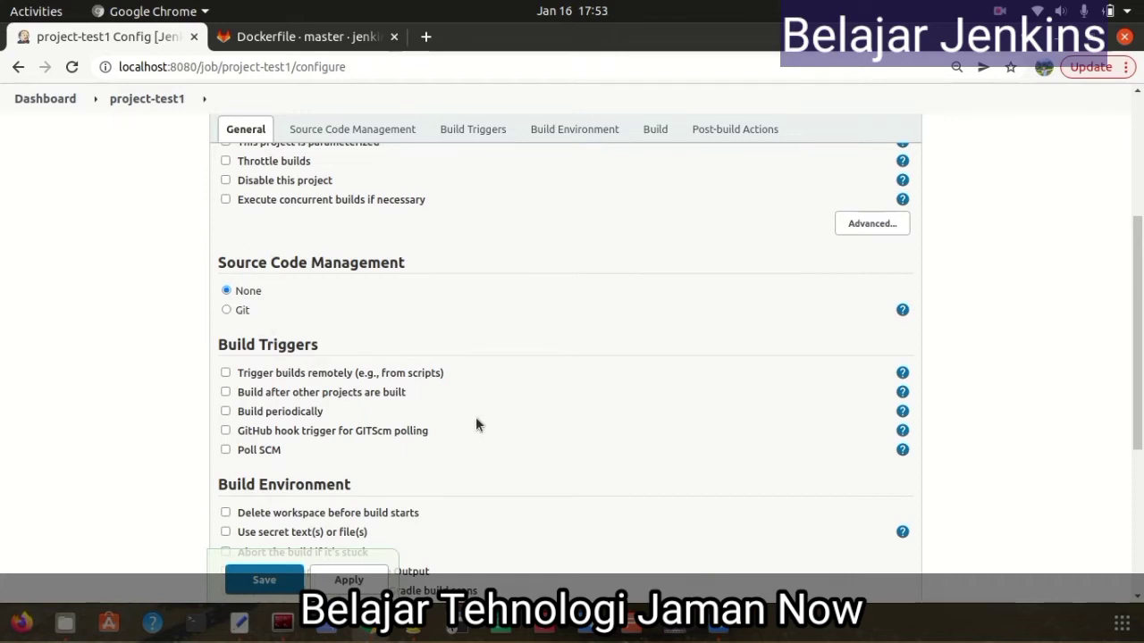
scroll(504, 454, down, 4)
scroll(488, 421, down, 1)
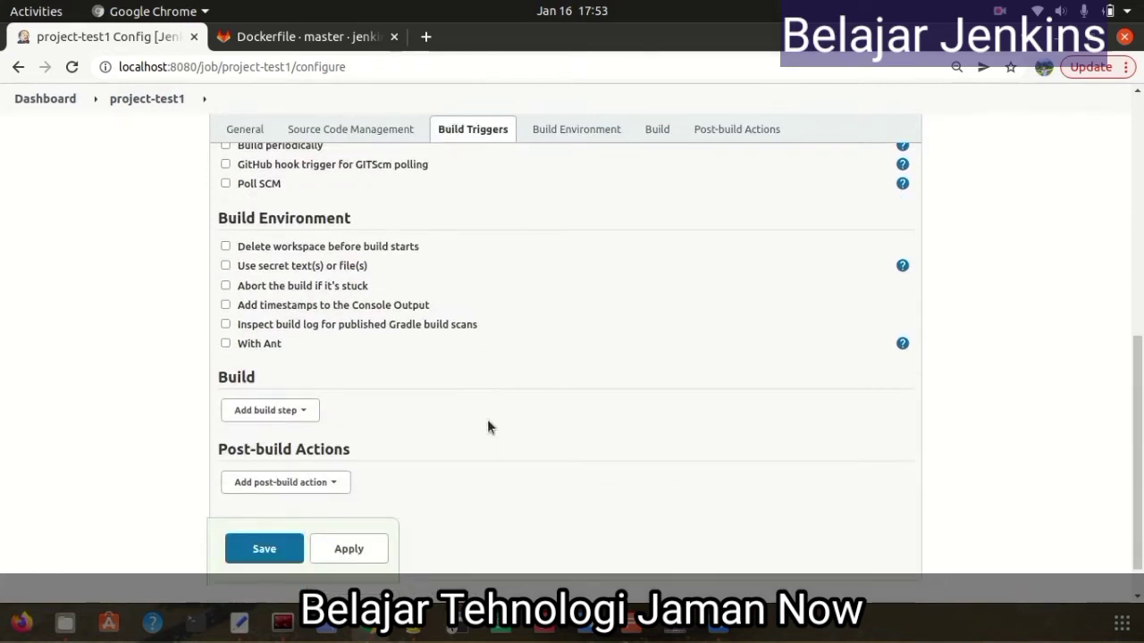
scroll(488, 421, down, 1)
click(299, 367)
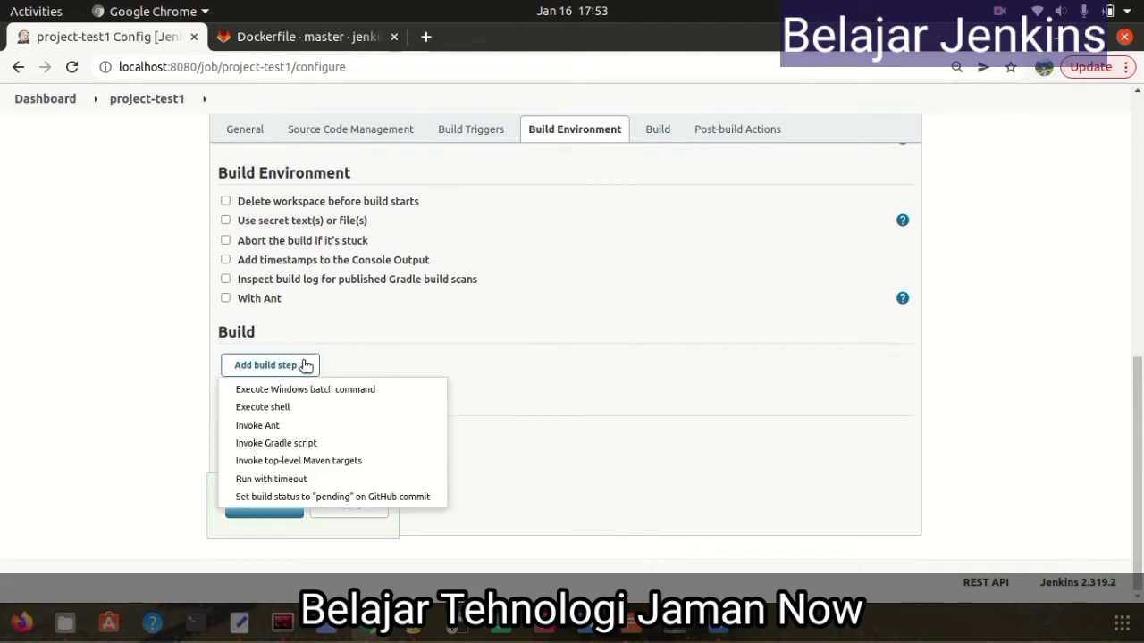
click(294, 408)
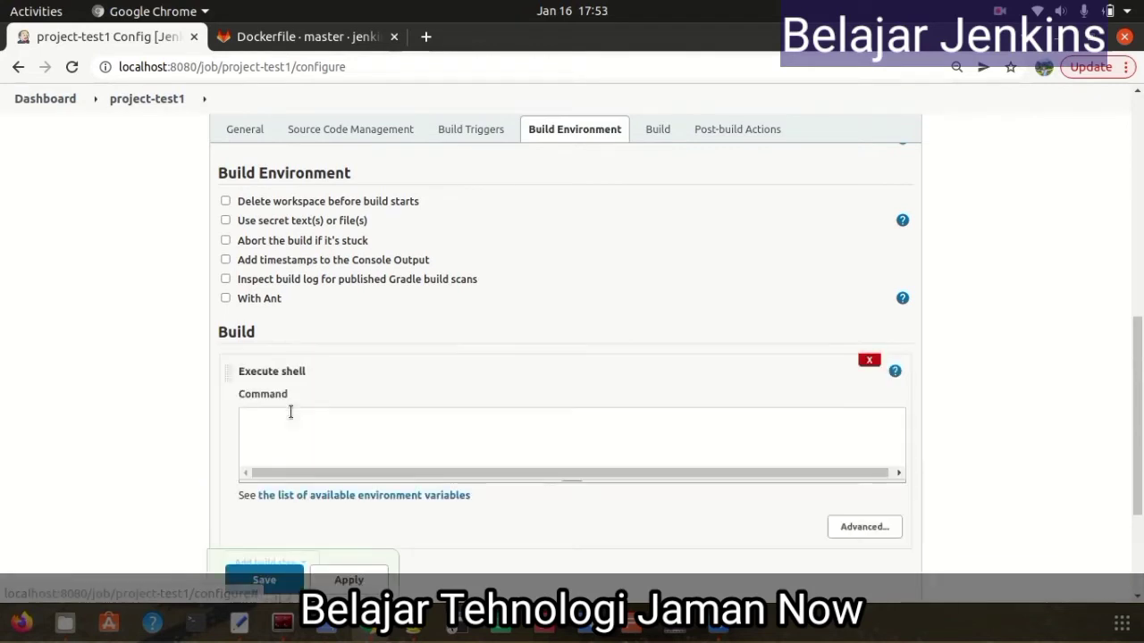
click(429, 423)
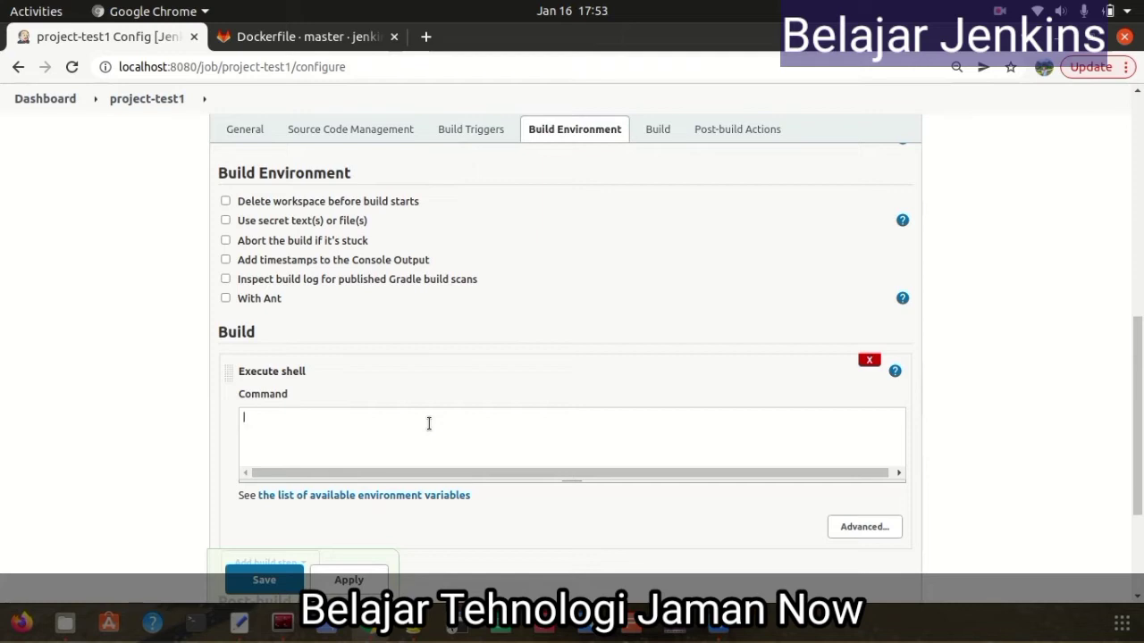
text(ls -la)
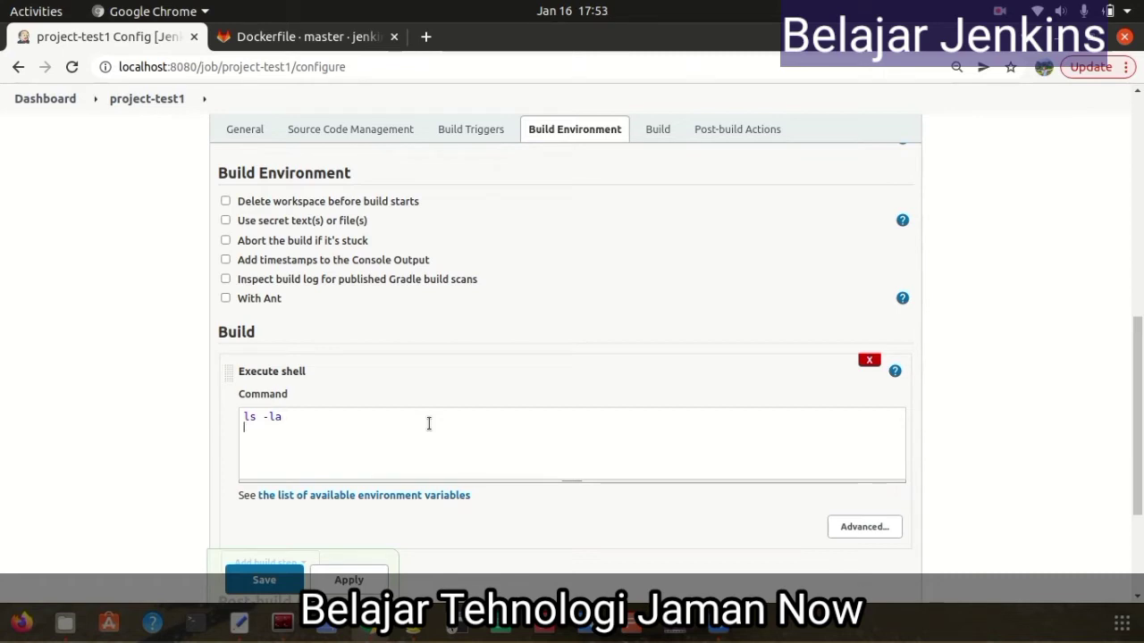
text(pwd)
click(265, 580)
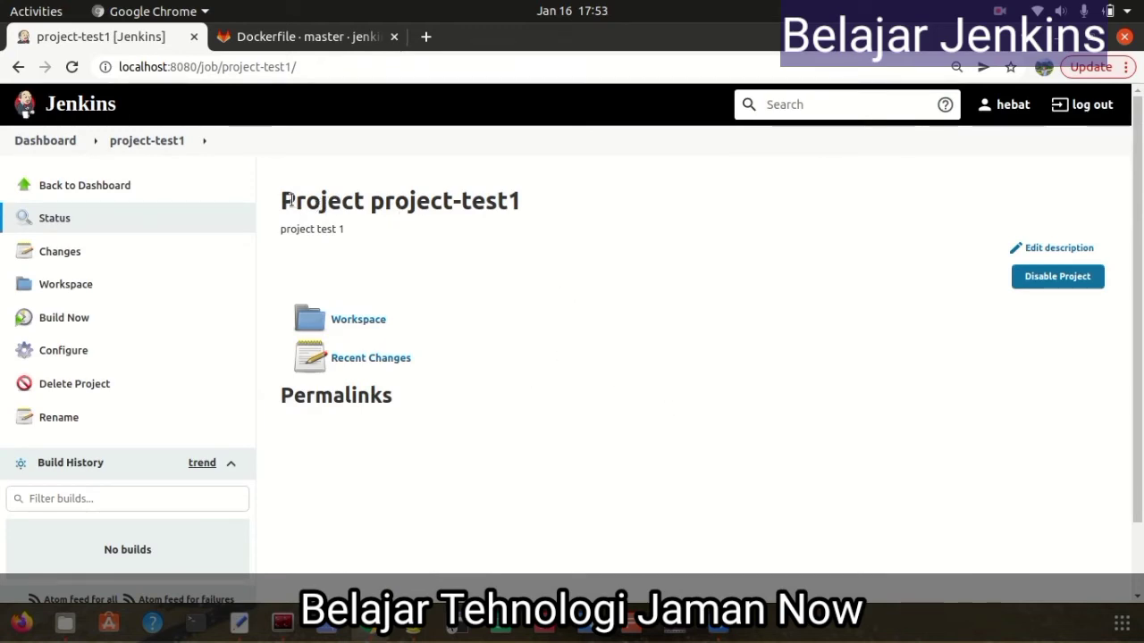
Run Build Now on project-test1 and open build #1's menu in Build History
drag(281, 200, 510, 200)
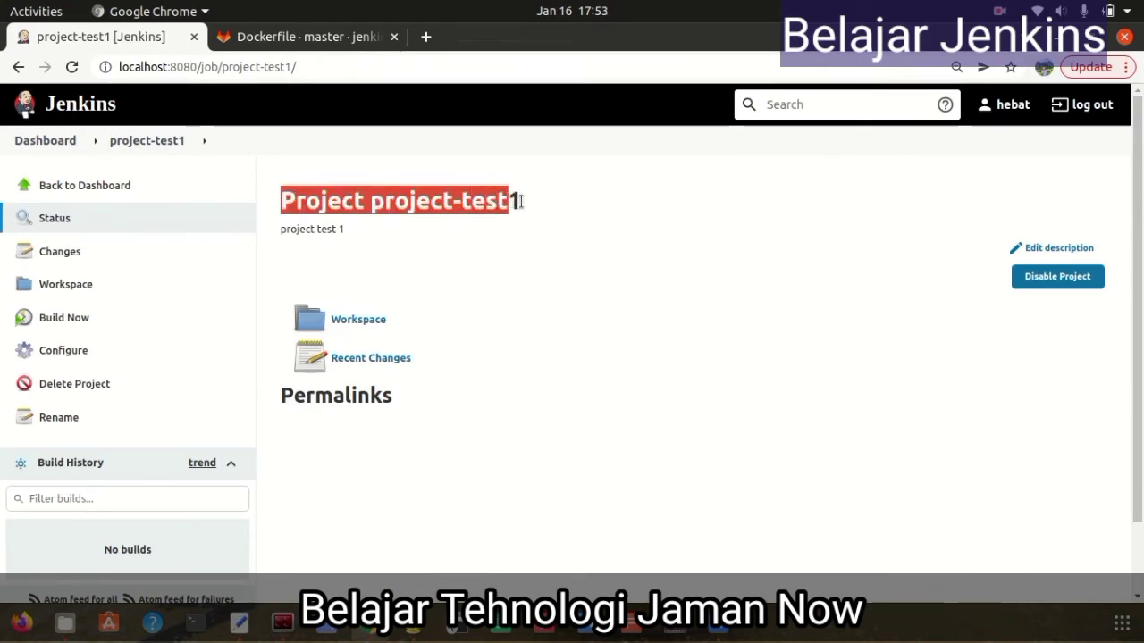
click(523, 201)
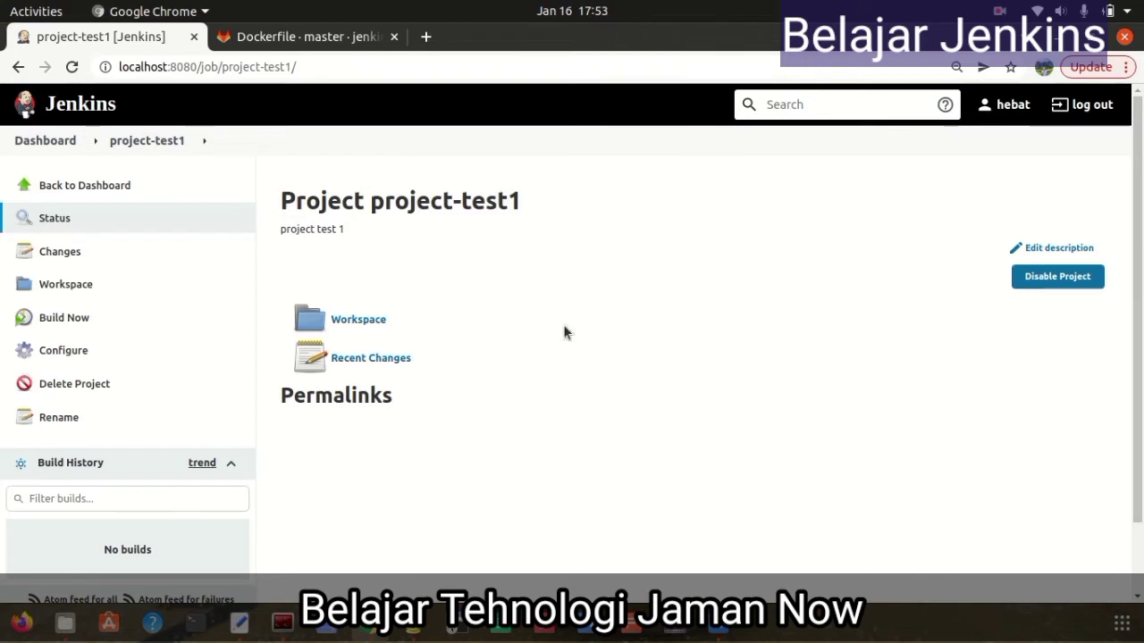
click(64, 320)
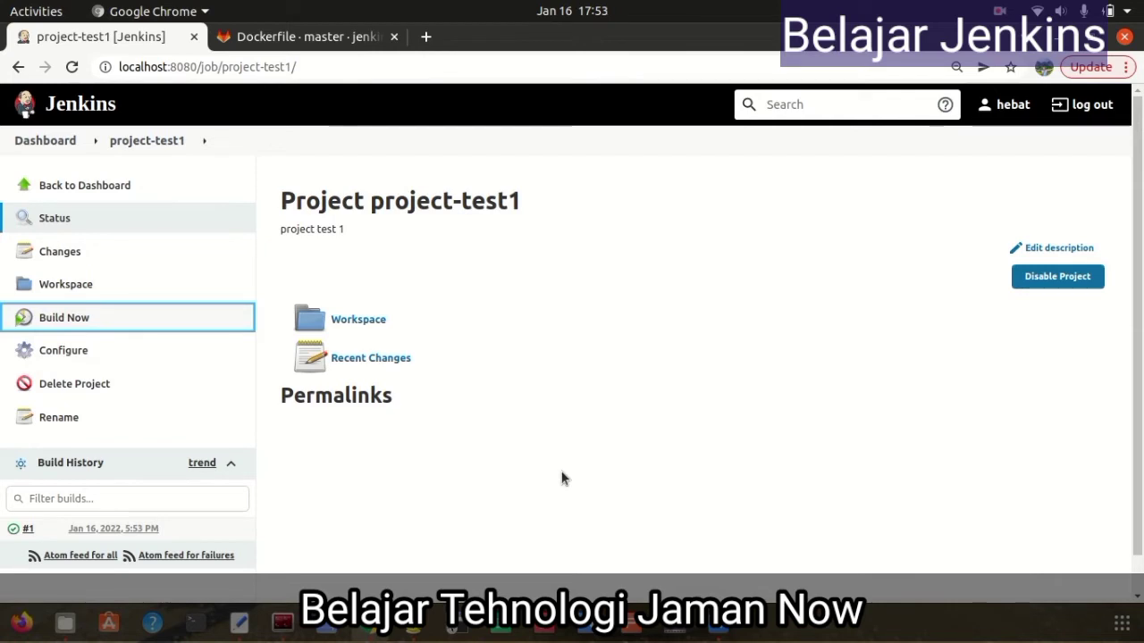
scroll(561, 478, down, 1)
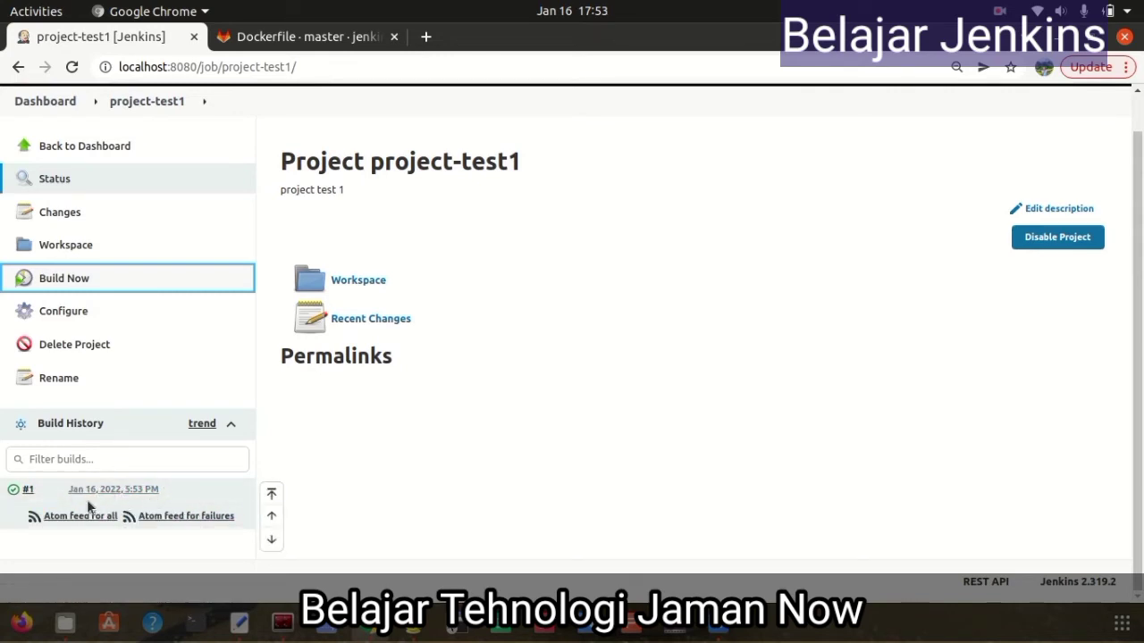
click(39, 491)
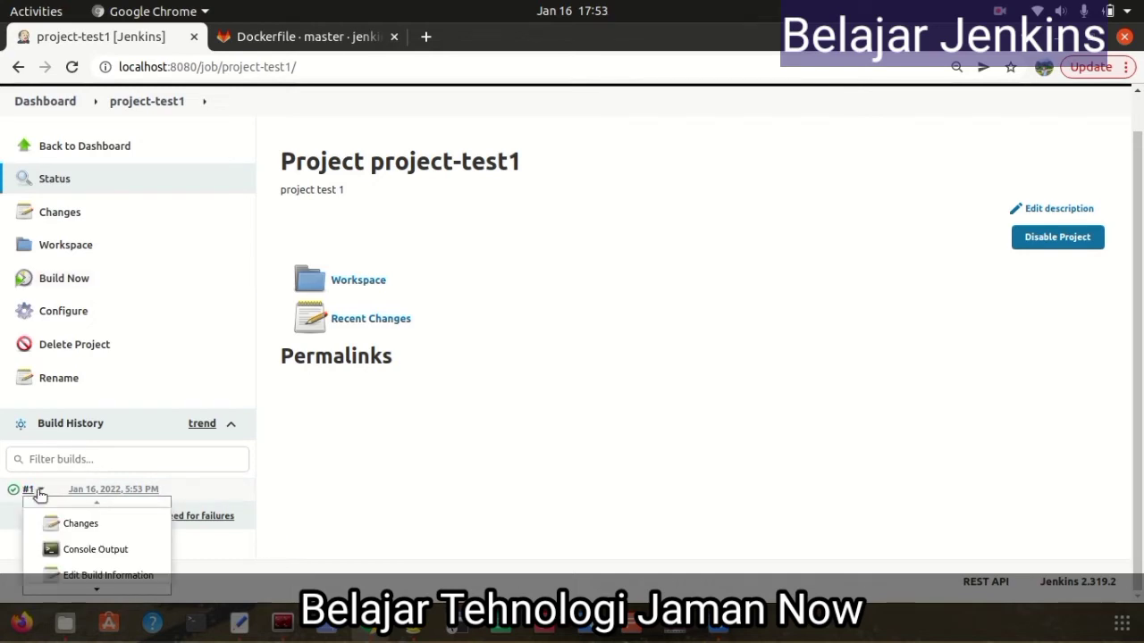
Review build #1's console log (ls -la, pwd, Finished: SUCCESS), then return to project-test1
click(100, 548)
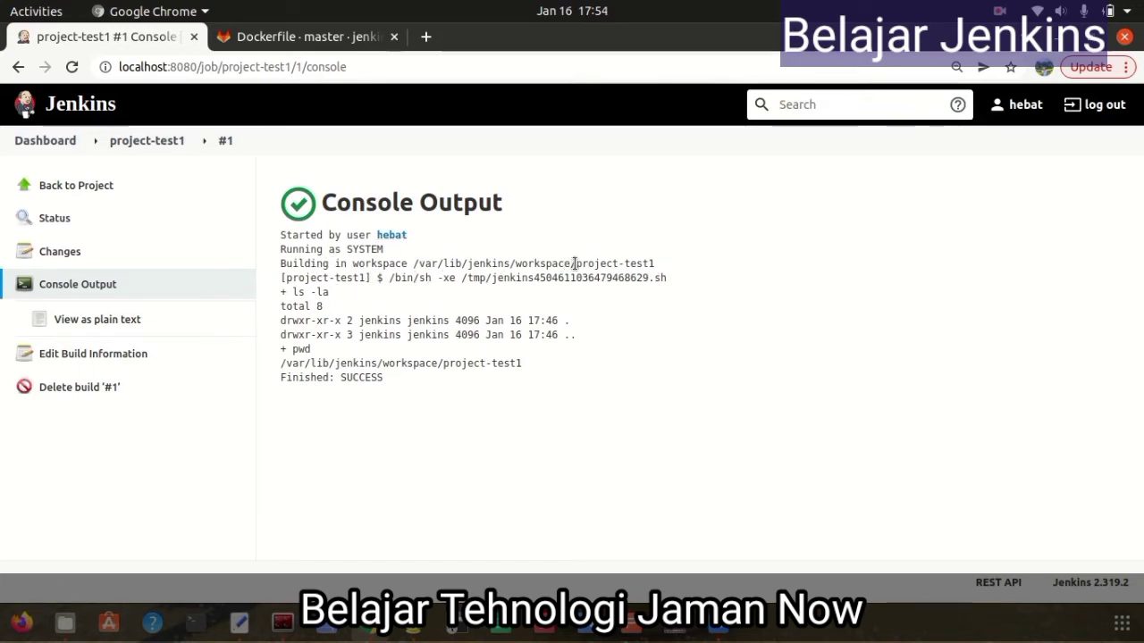
drag(575, 264, 671, 272)
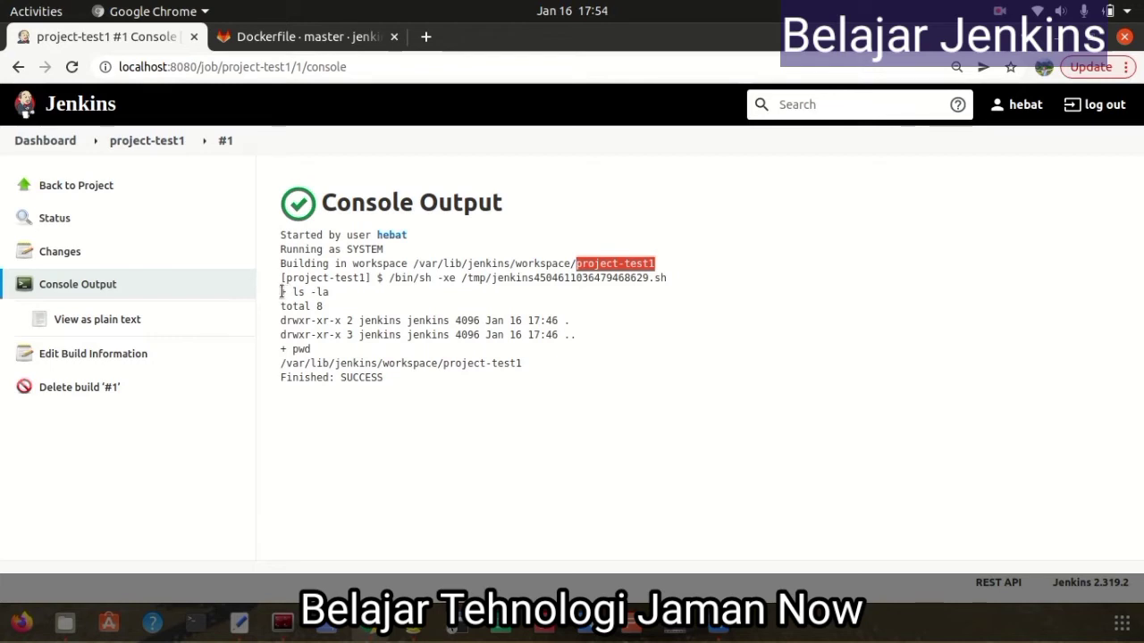
drag(280, 292, 340, 298)
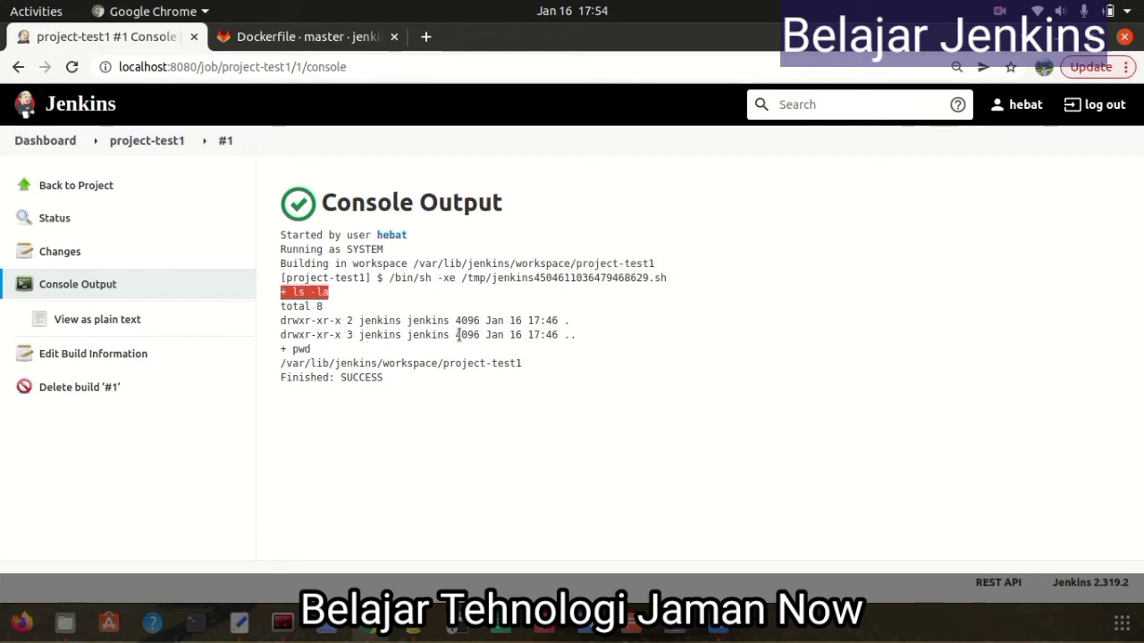
drag(595, 340, 520, 363)
click(524, 479)
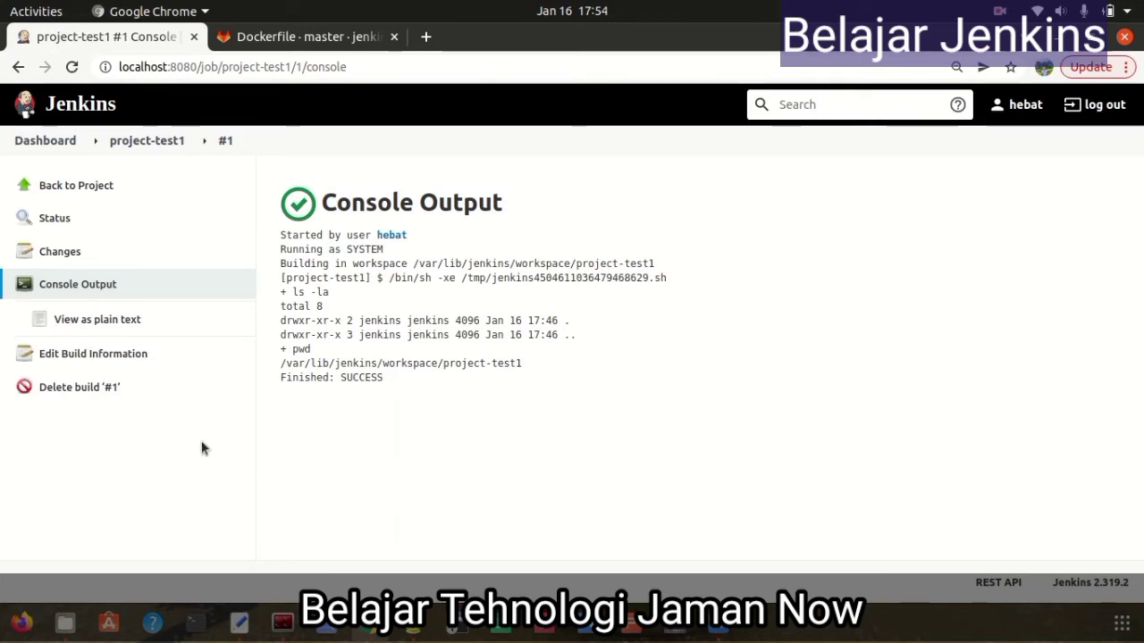
click(93, 186)
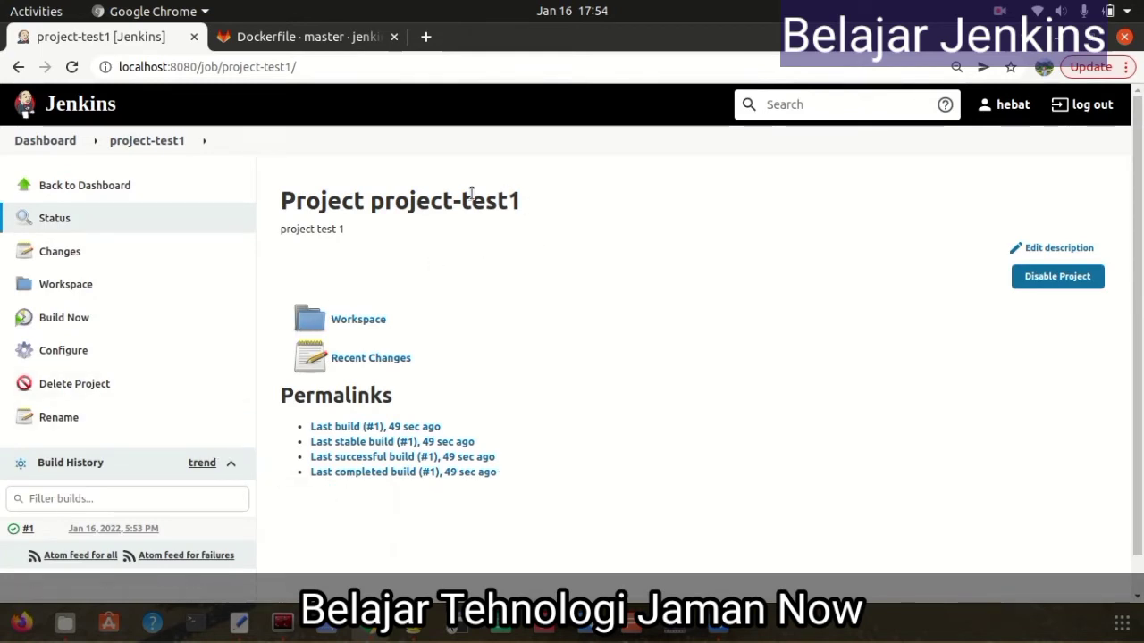
Replace project-test1's Execute shell commands ls -la and pwd with 'docker ps' and save
click(63, 353)
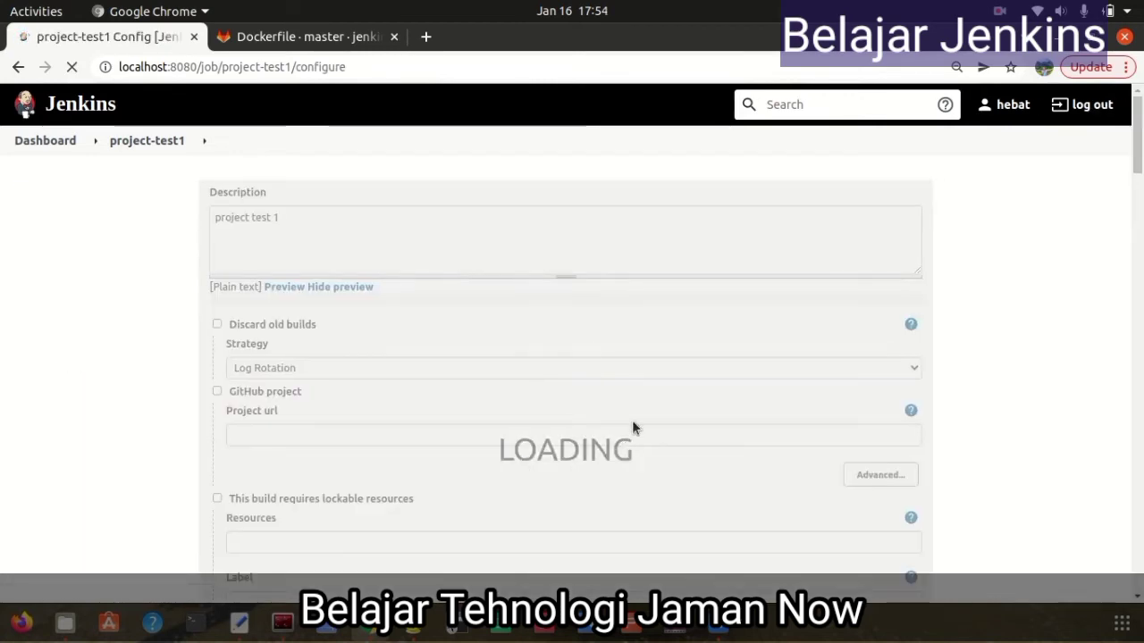
scroll(622, 397, down, 3)
scroll(623, 405, down, 10)
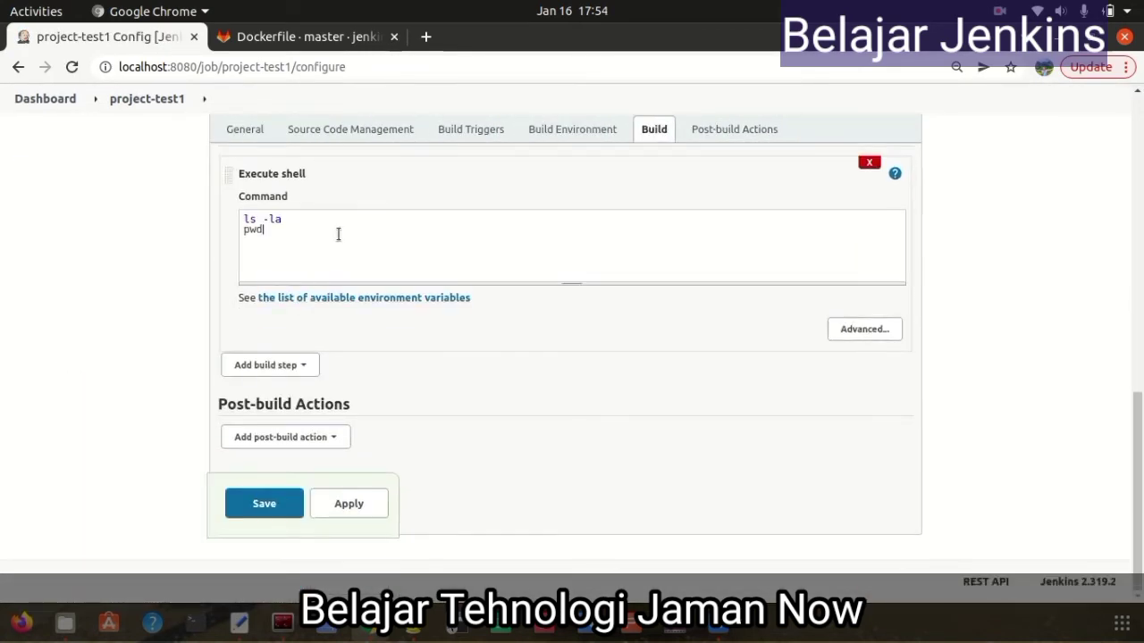
drag(309, 245, 216, 219)
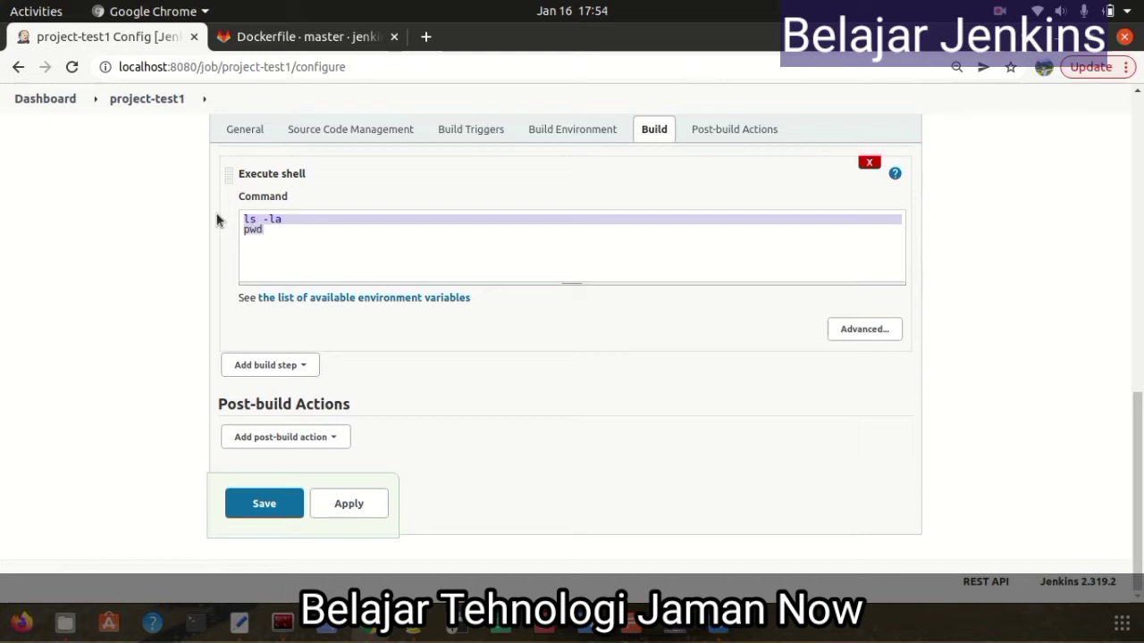
text(docker ps)
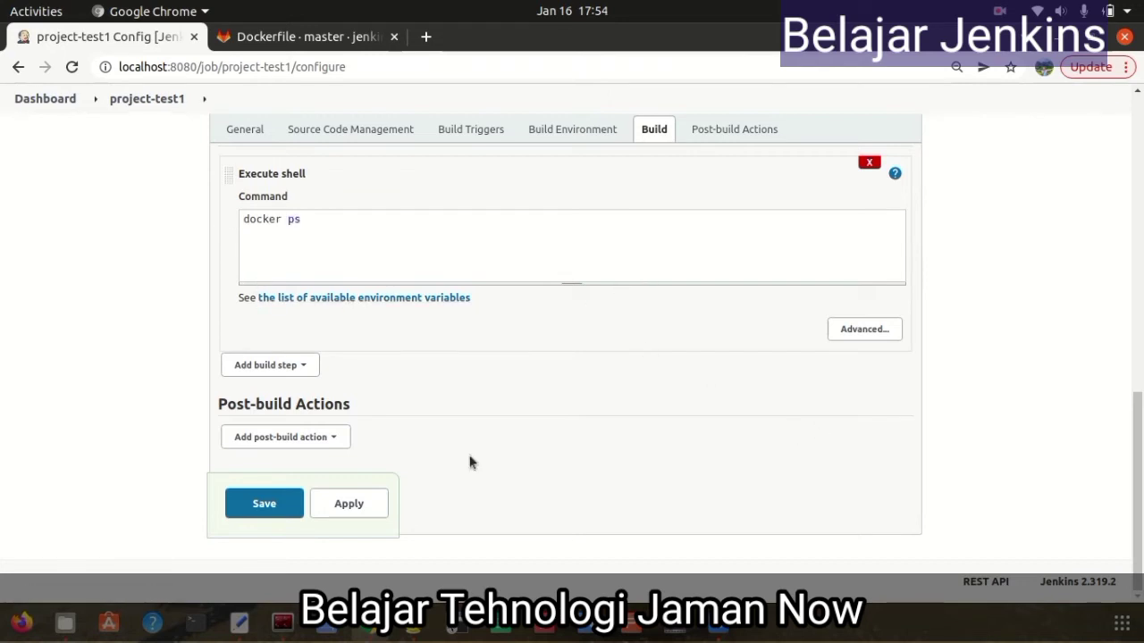
click(278, 511)
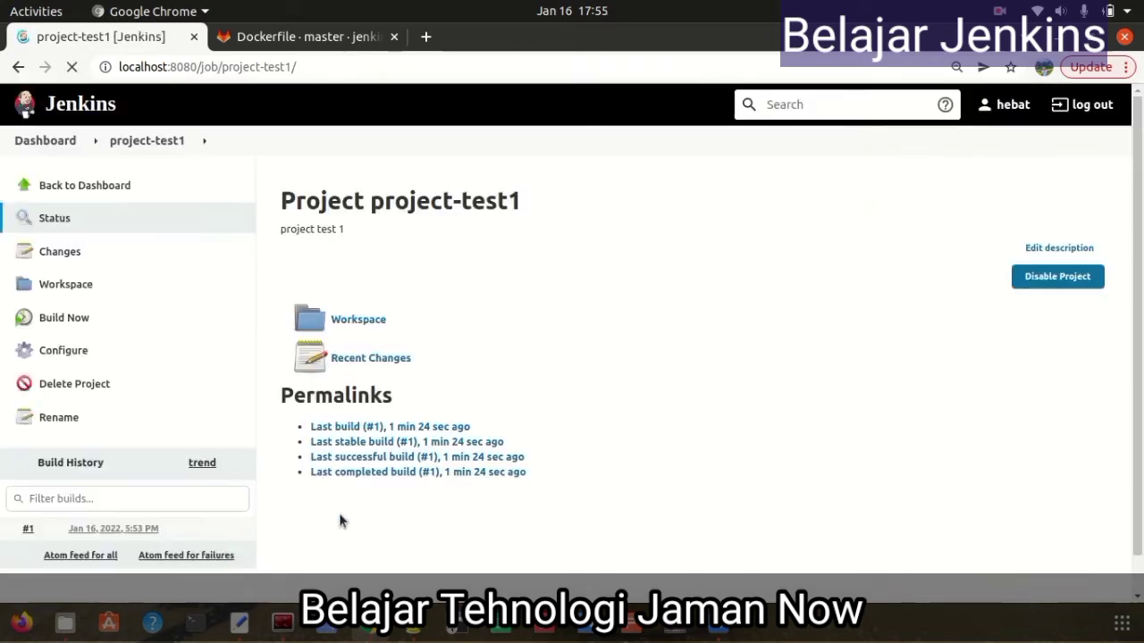
Run build #2 of project-test1 and view its console log showing Docker socket permission denied
click(77, 319)
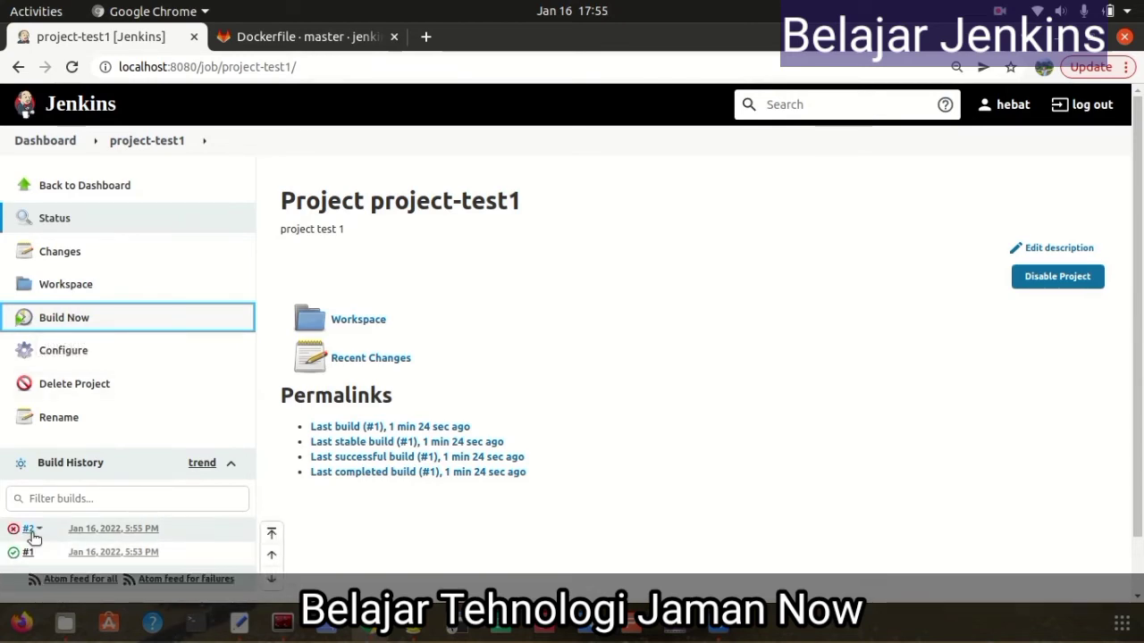
click(30, 530)
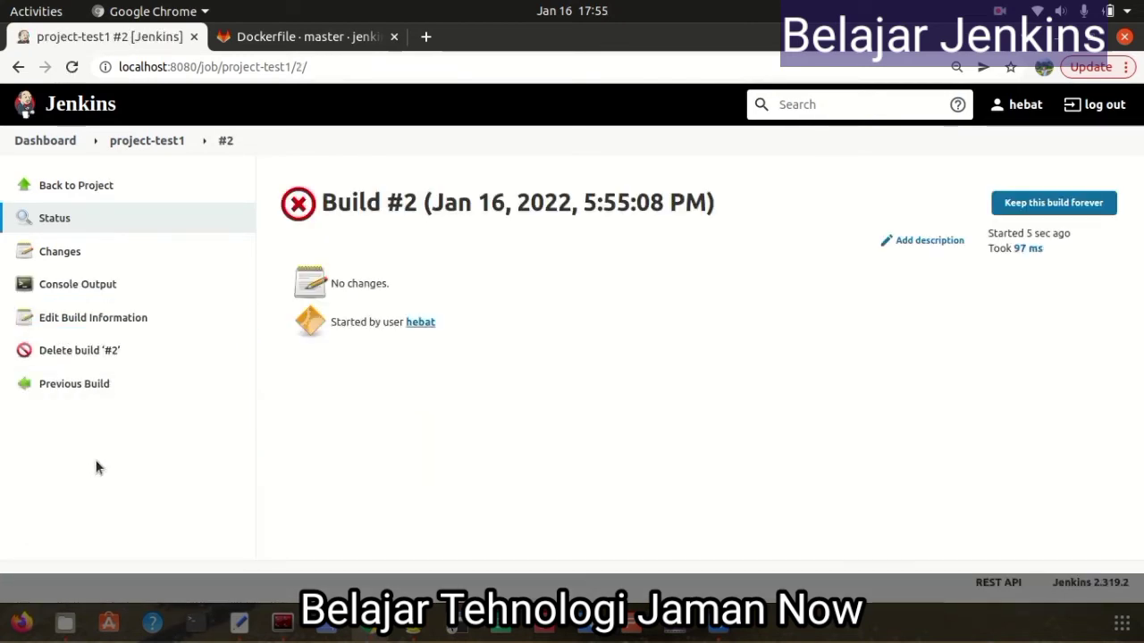
click(89, 287)
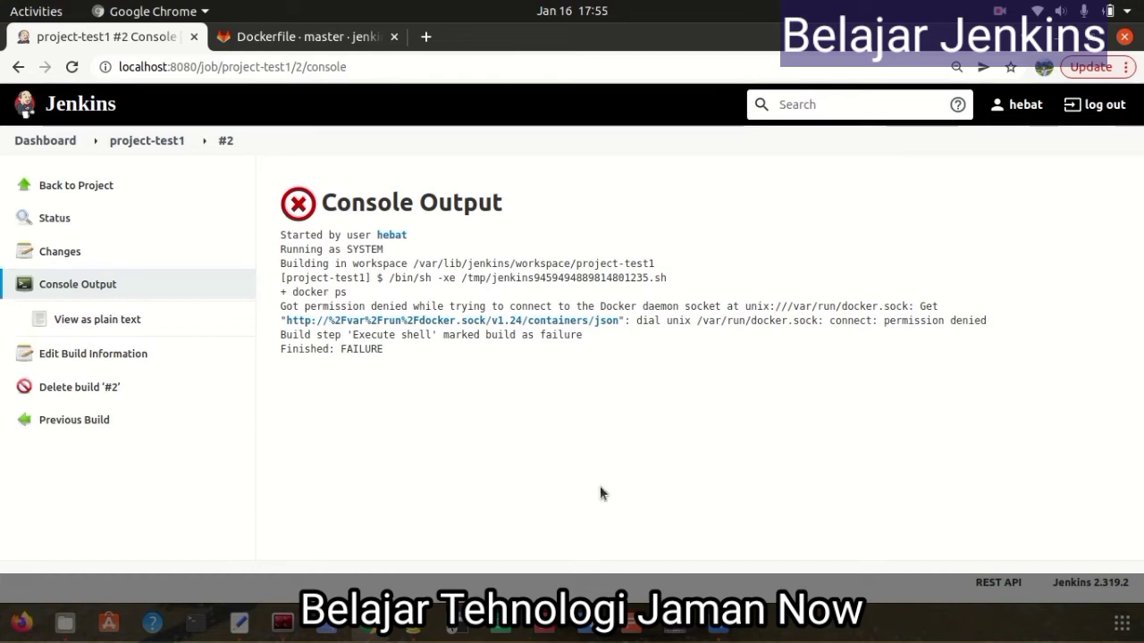
click(282, 623)
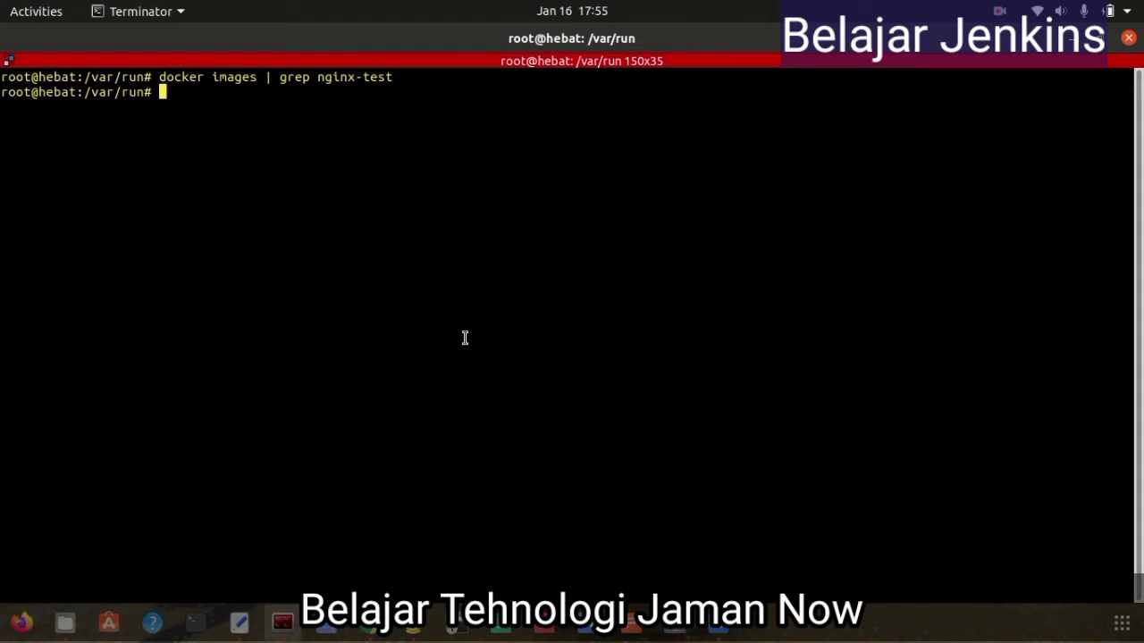
Copy the 'sudo usermod -aG docker jenkins' command from the Geany notes
click(420, 623)
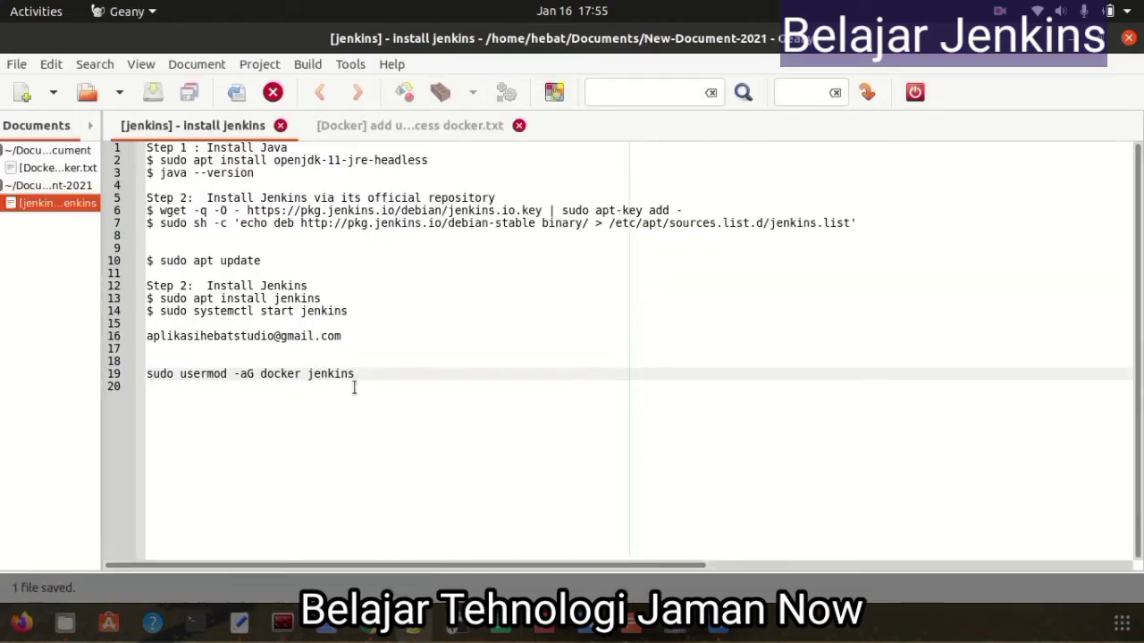
drag(360, 375, 145, 375)
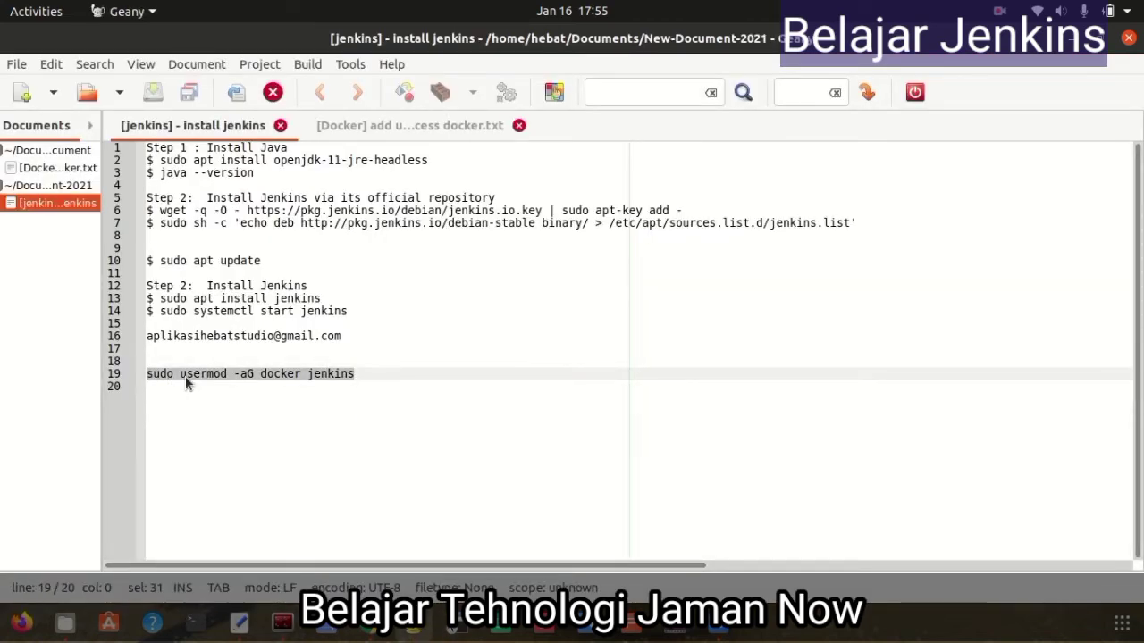
right_click(185, 376)
click(259, 110)
key(alt+Tab)
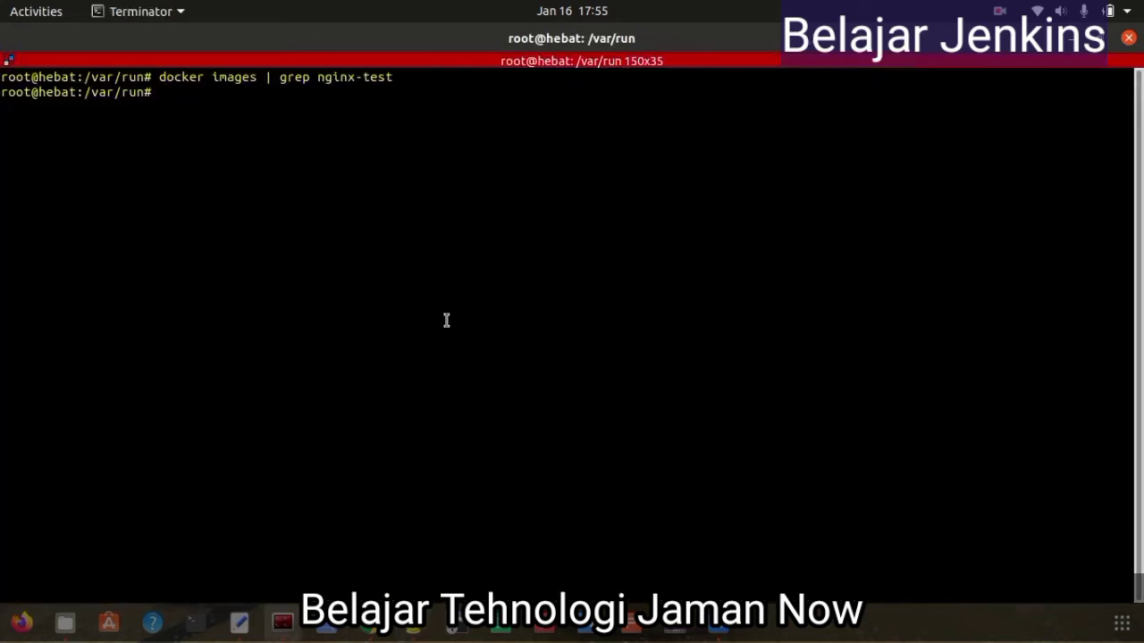
List /var/run with ls -la and locate the docker.sock entry
text(ls -la)
key(Return)
scroll(475, 363, up, 7)
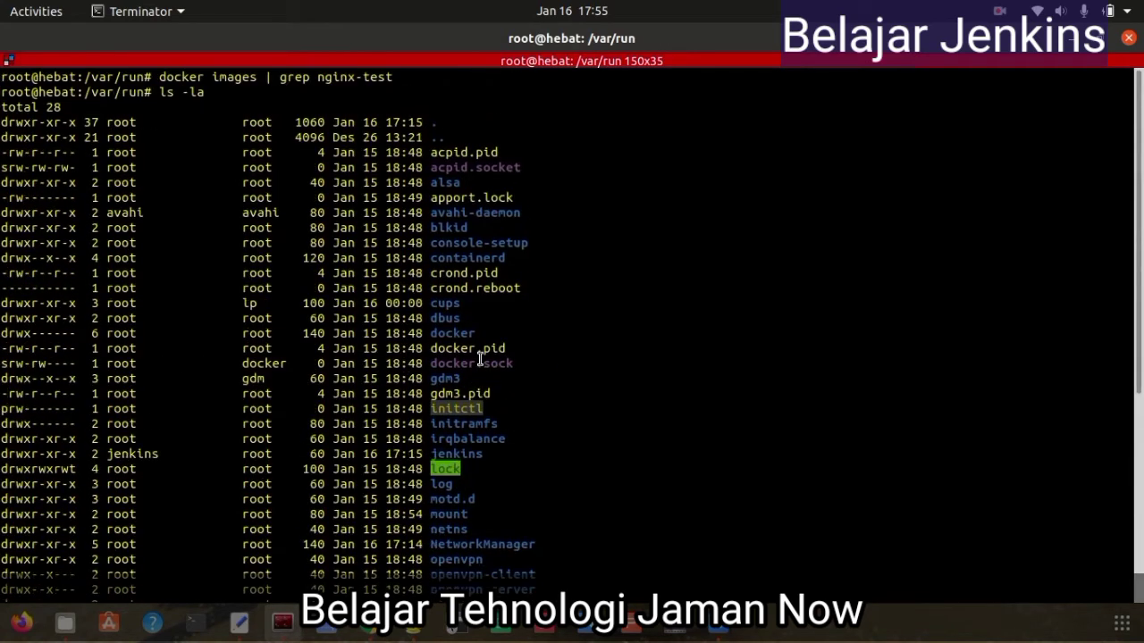
drag(517, 361, 261, 359)
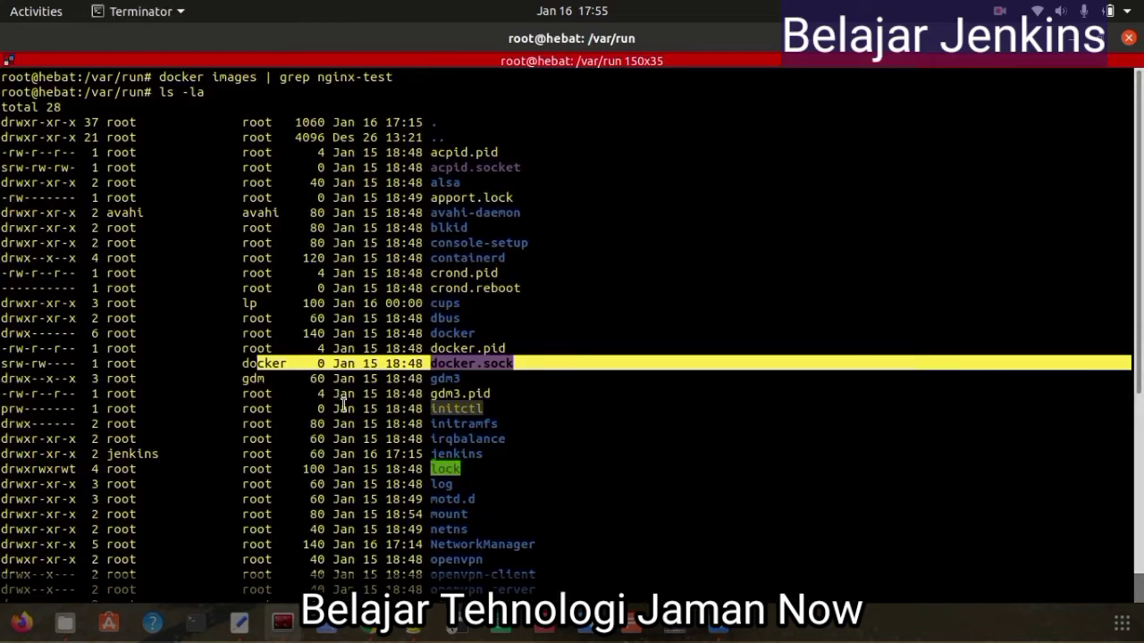
scroll(399, 426, down, 7)
Clear the terminal and run sudo usermod -aG docker jenkins
text(clea)
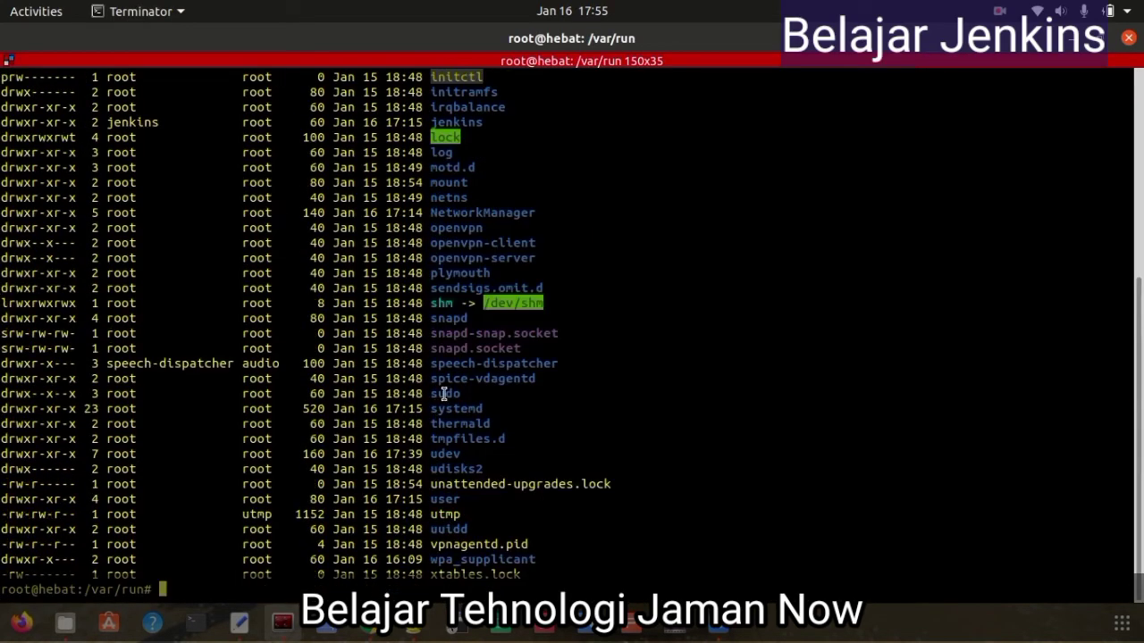
text(r)
key(Return)
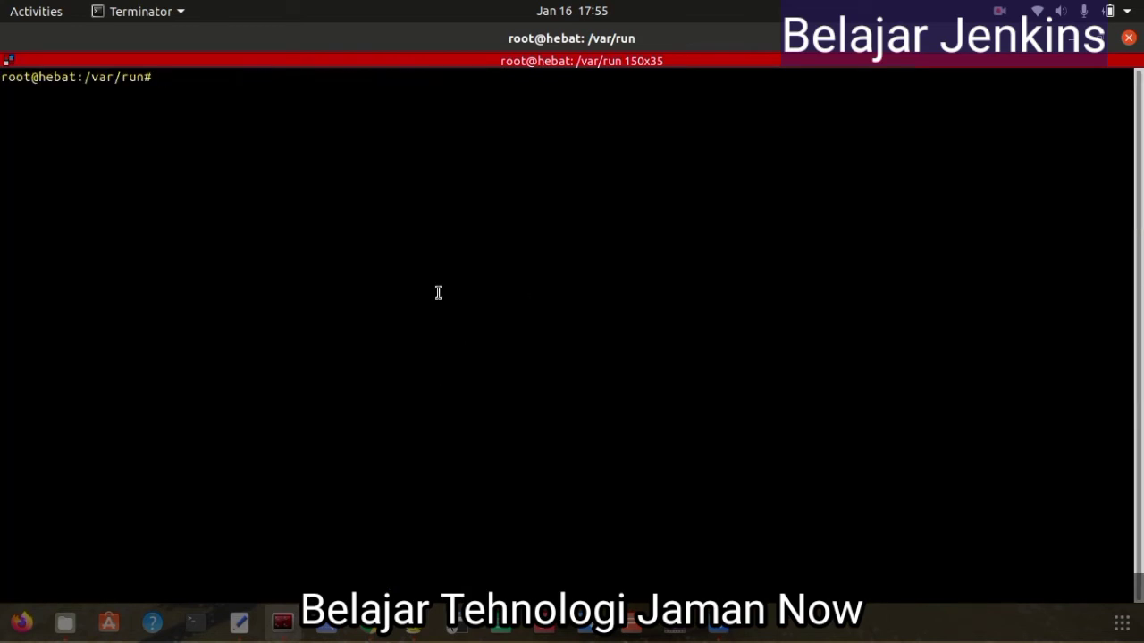
right_click(337, 244)
click(366, 266)
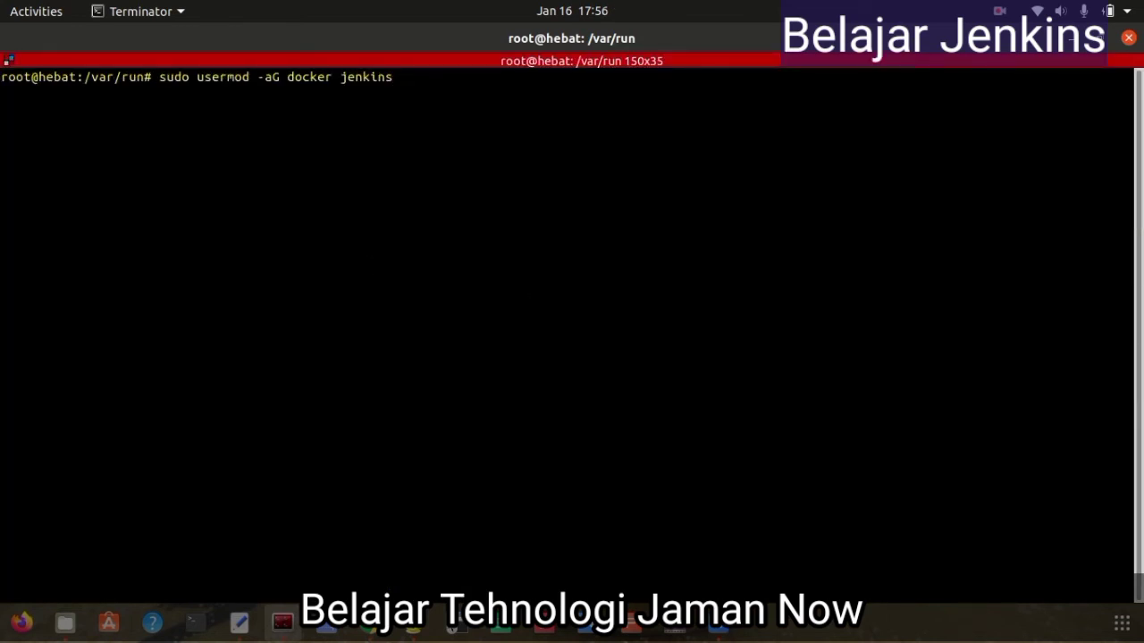
key(Return)
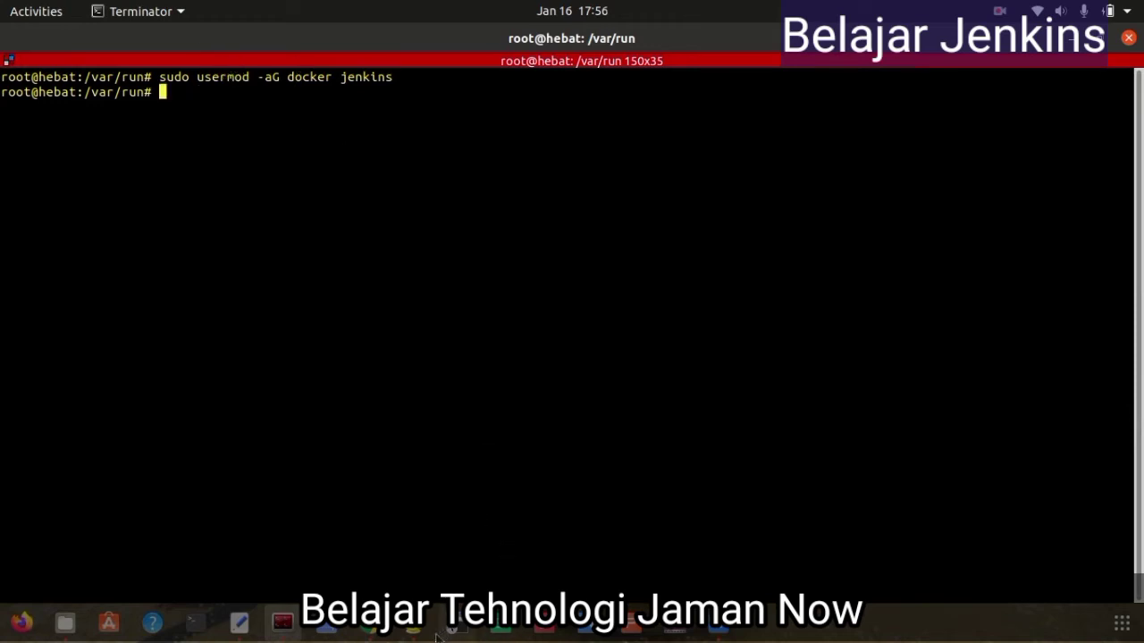
click(371, 631)
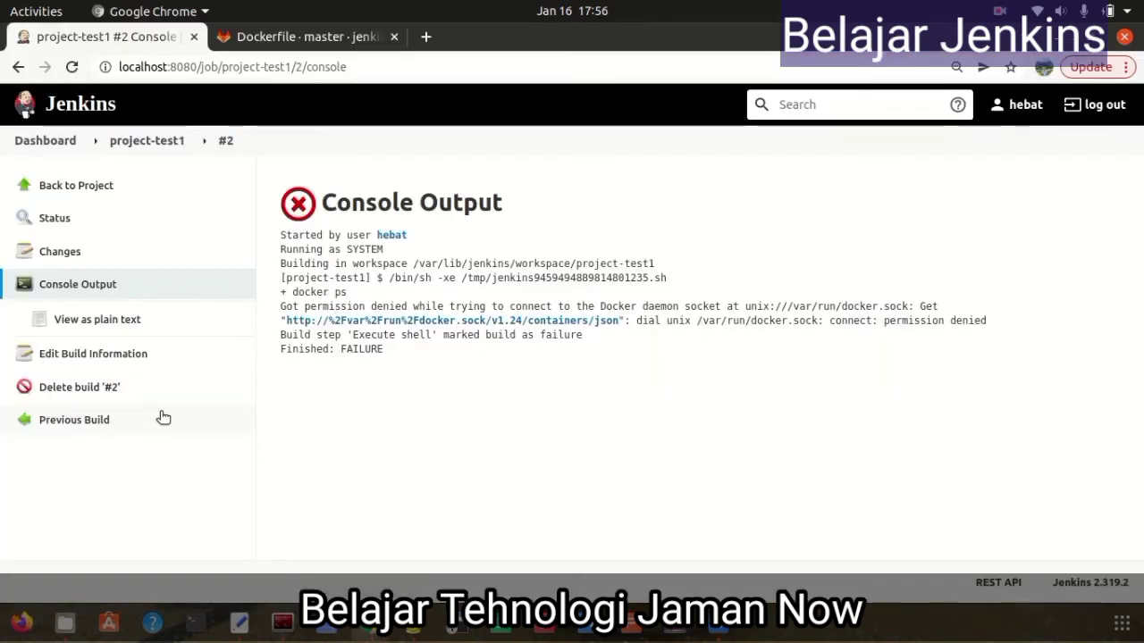
Run build #3 of project-test1 and check its console output, still denied on the Docker socket
click(89, 187)
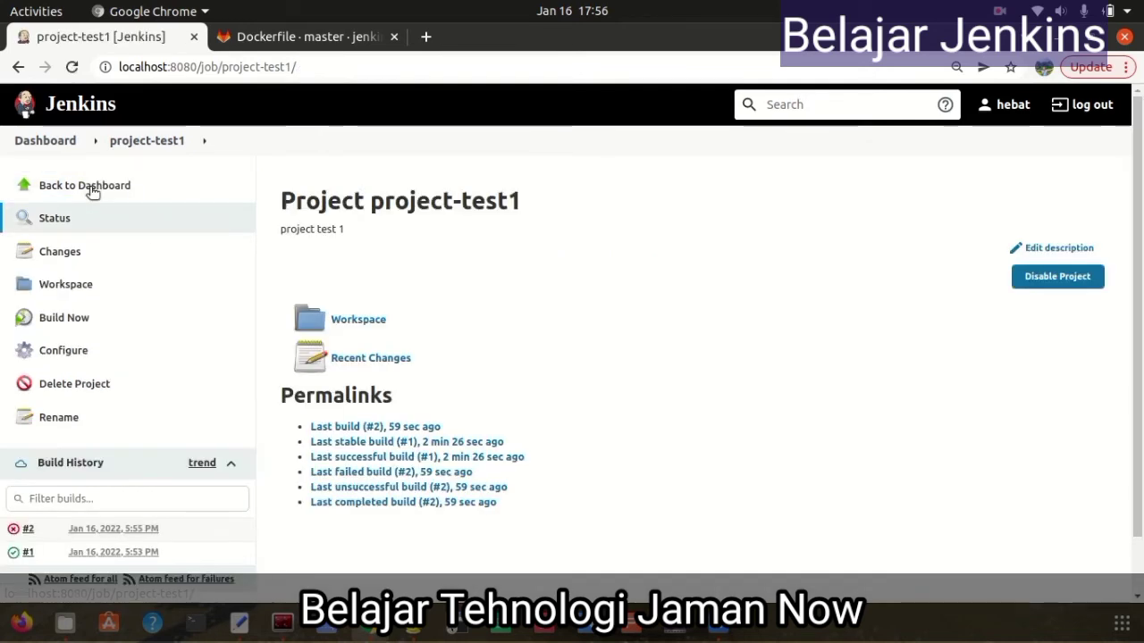
click(77, 319)
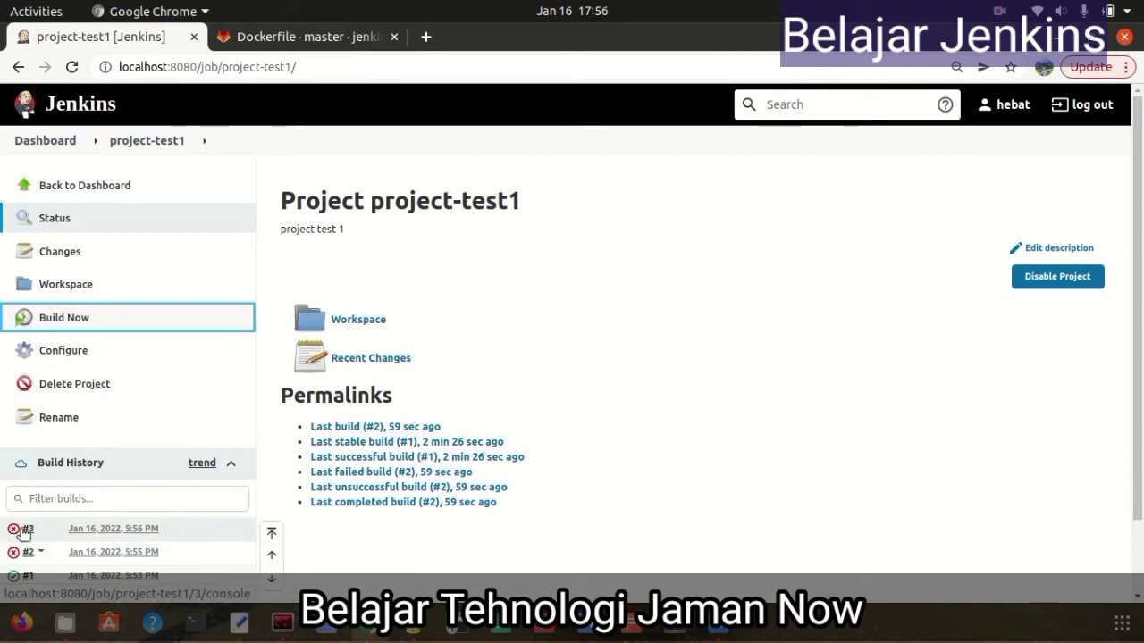
click(27, 533)
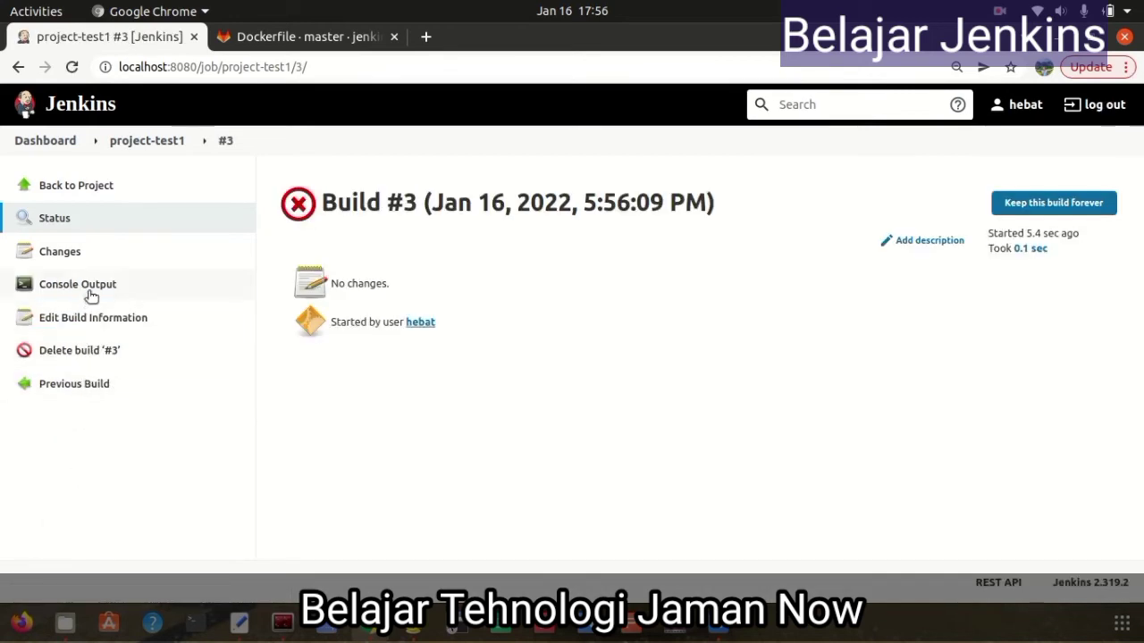
click(90, 288)
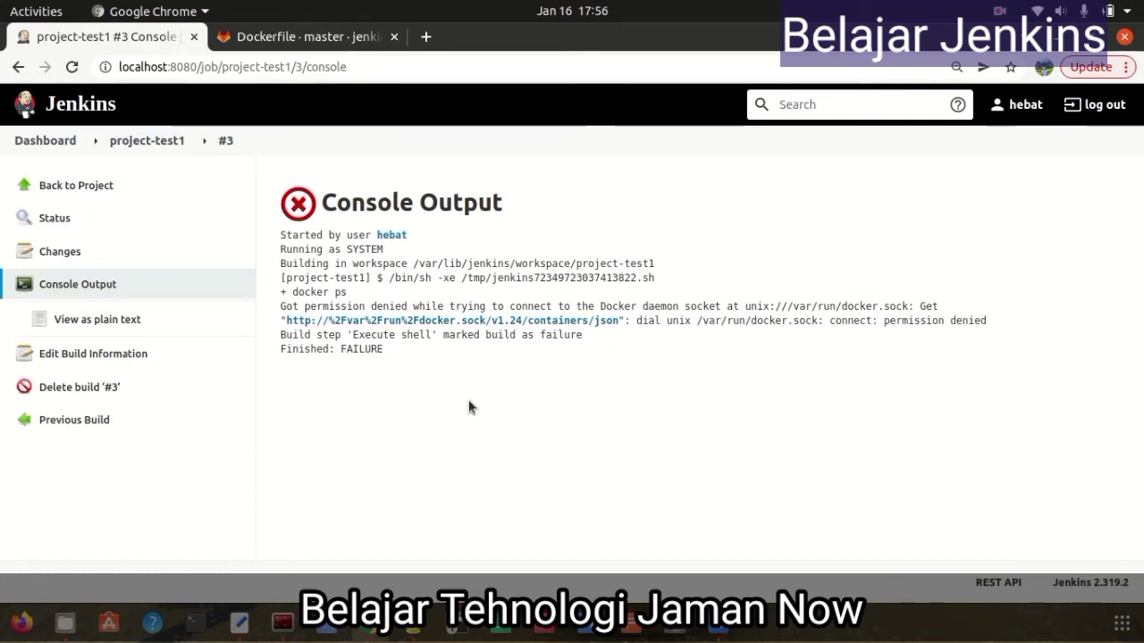
click(282, 623)
List /var/run and copy the docker.sock file name
text(ls -la)
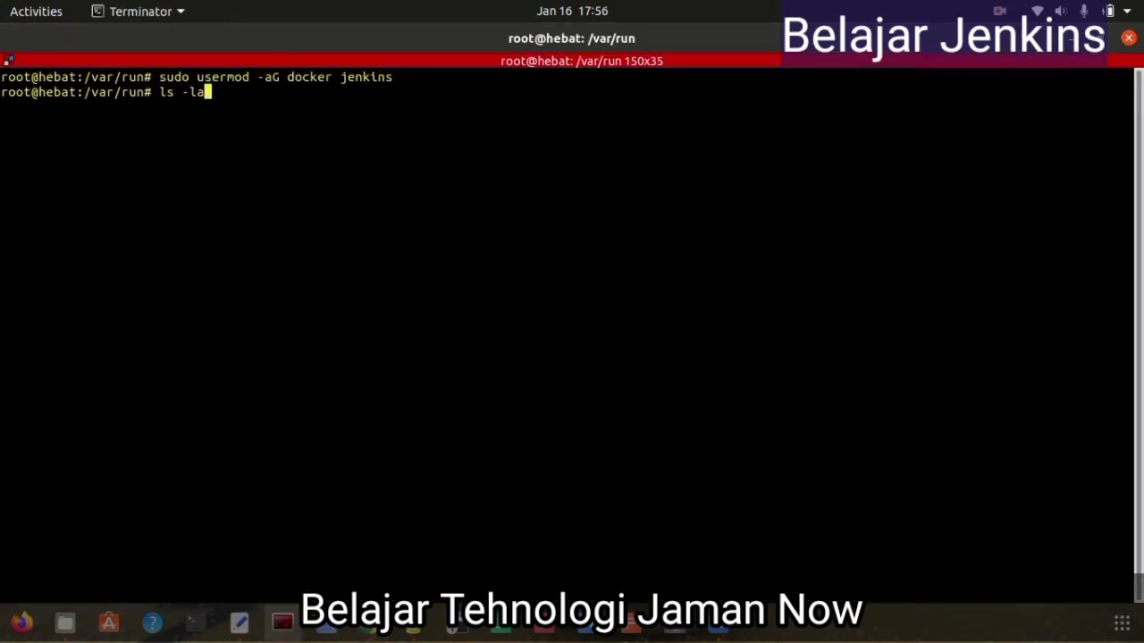
key(Return)
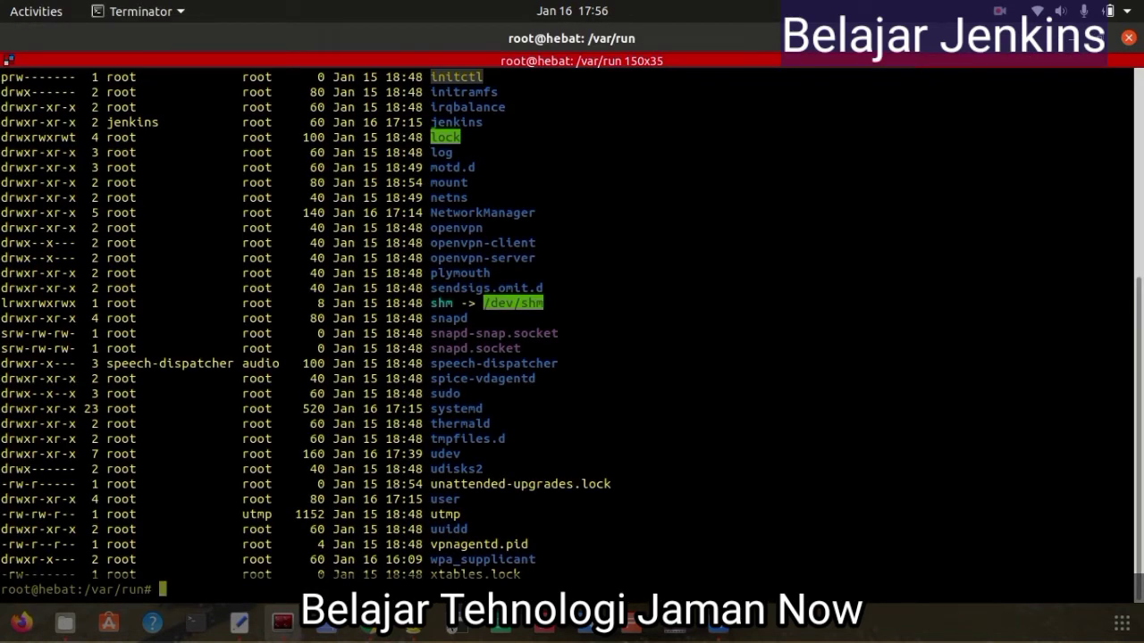
scroll(495, 194, up, 3)
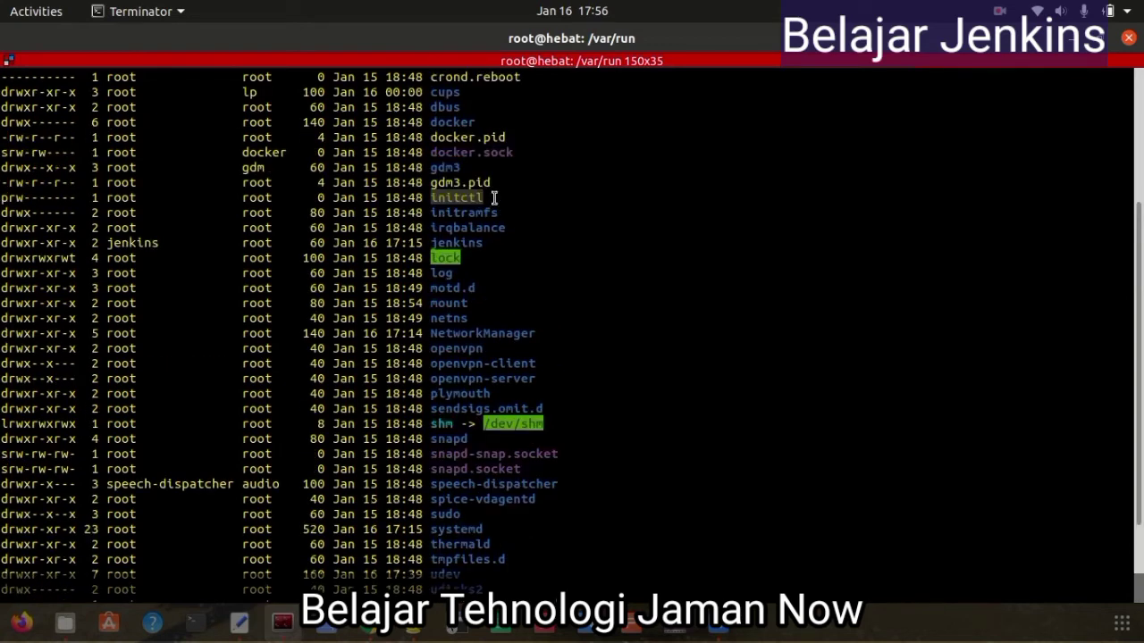
drag(433, 153, 512, 154)
right_click(506, 154)
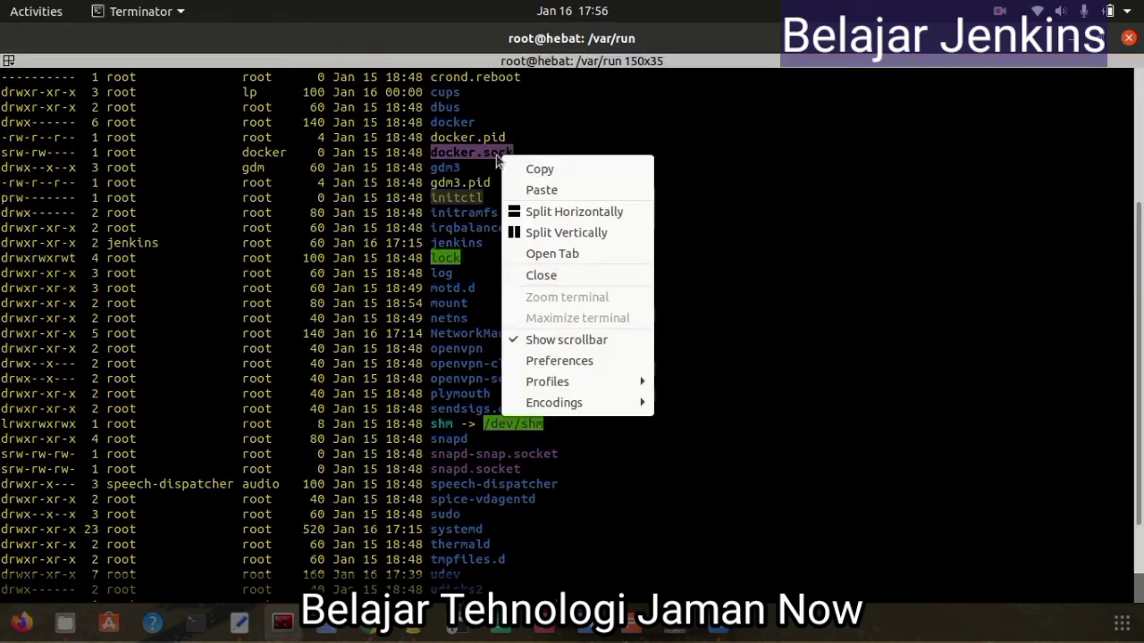
click(539, 170)
scroll(543, 357, down, 3)
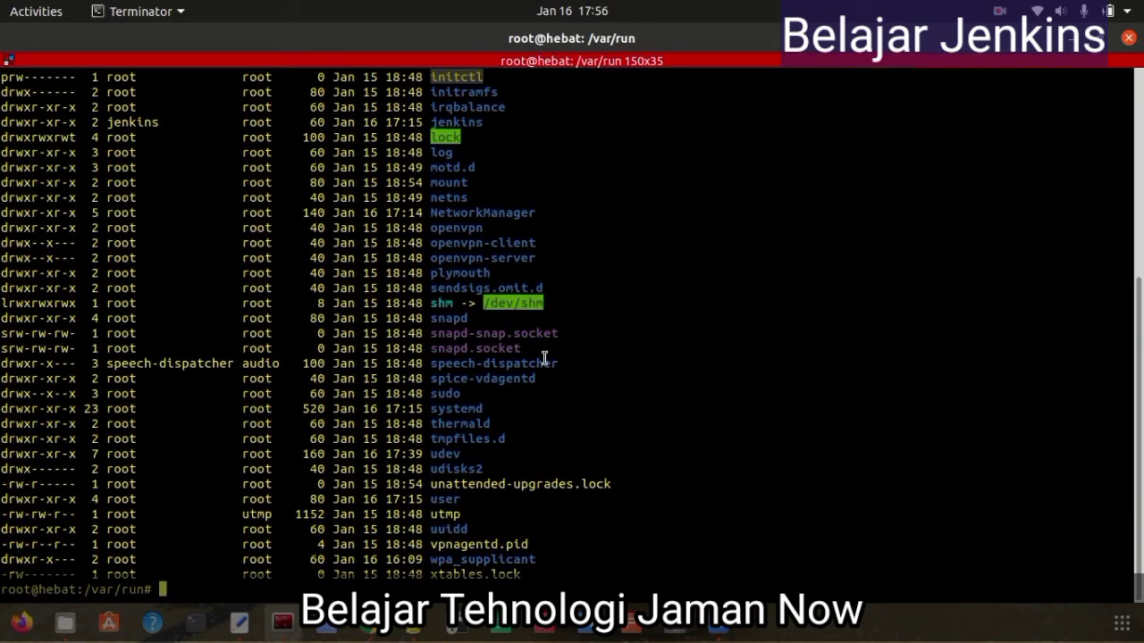
Run chmod 775 docker.sock in /var/run
text(chmod 775)
right_click(646, 350)
click(705, 119)
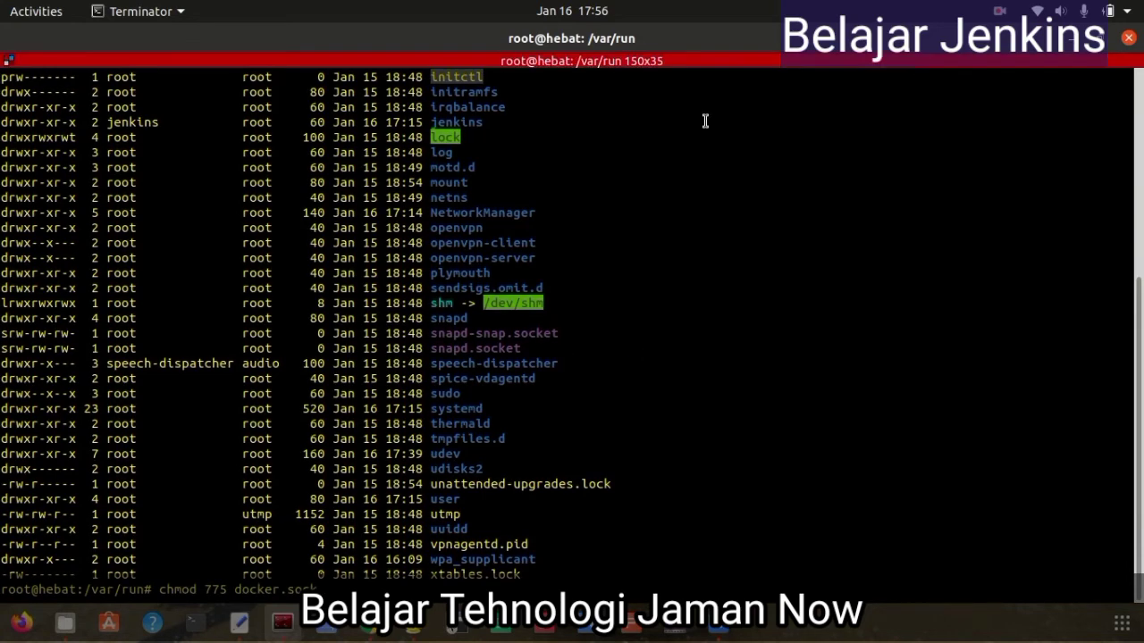
key(Return)
Run ll and confirm docker.sock now shows srwxrwxr-x, owned by root:docker
text(ll)
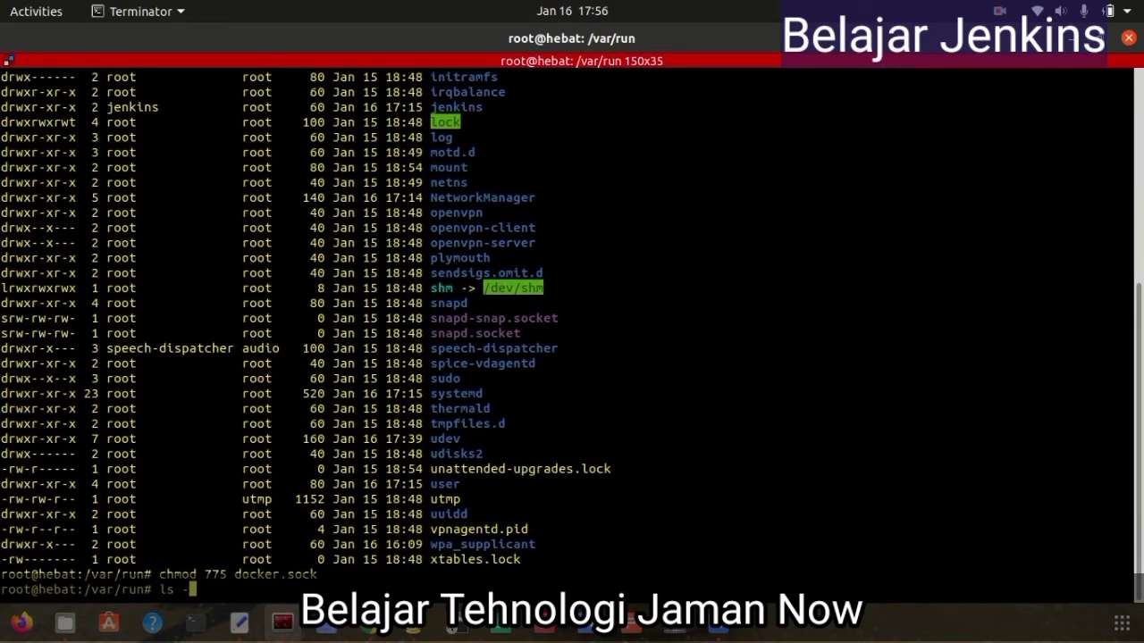
key(Return)
scroll(357, 332, up, 4)
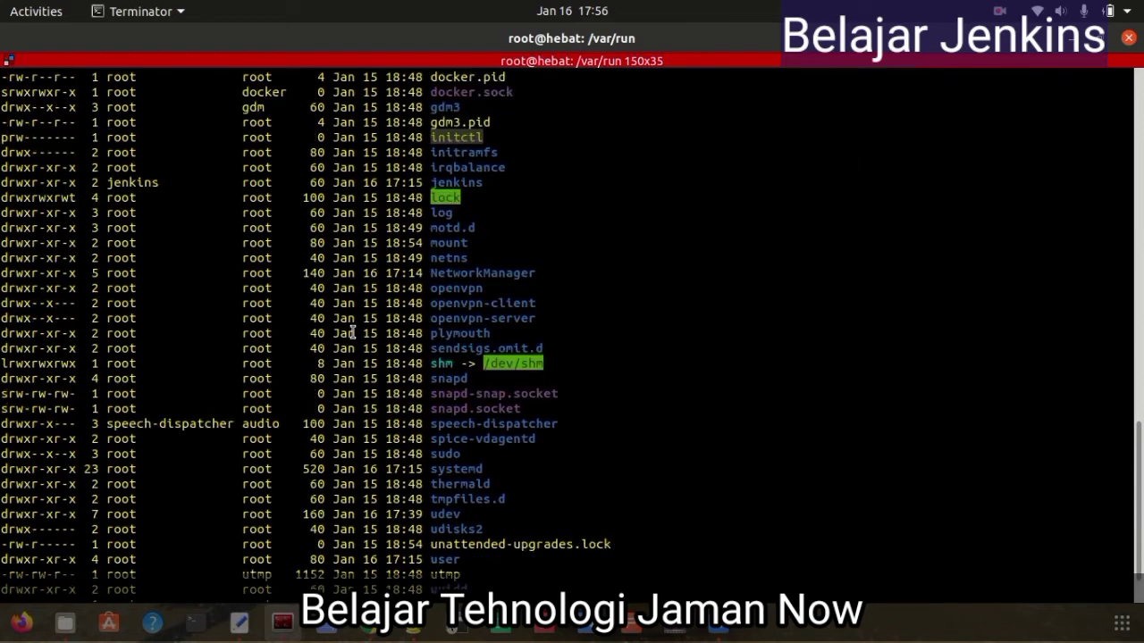
scroll(505, 374, up, 1)
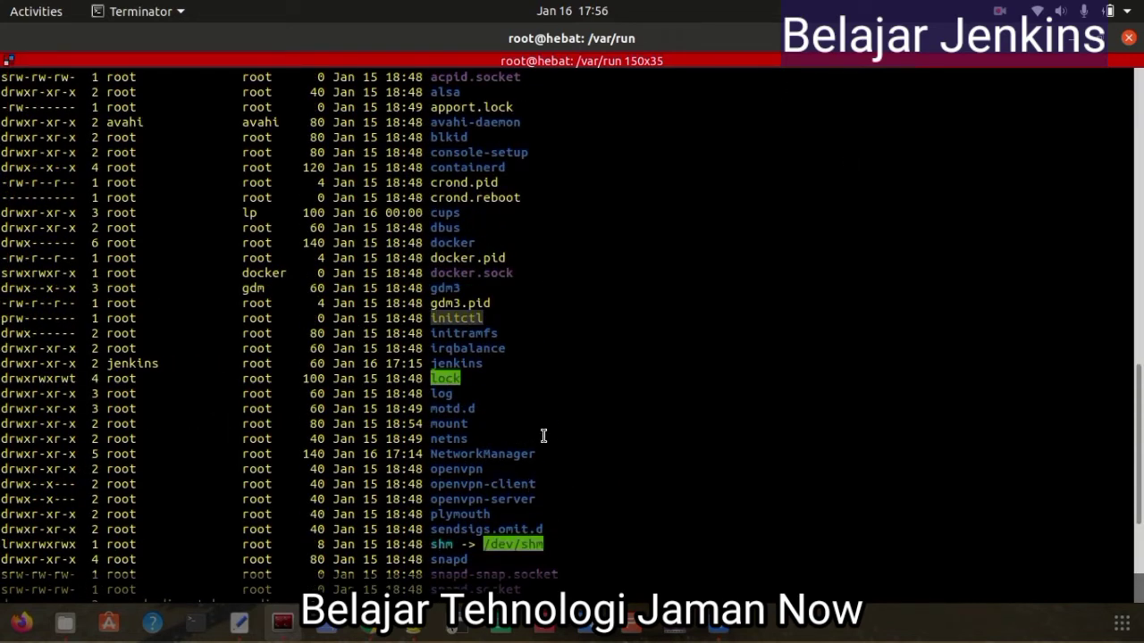
scroll(541, 434, up, 3)
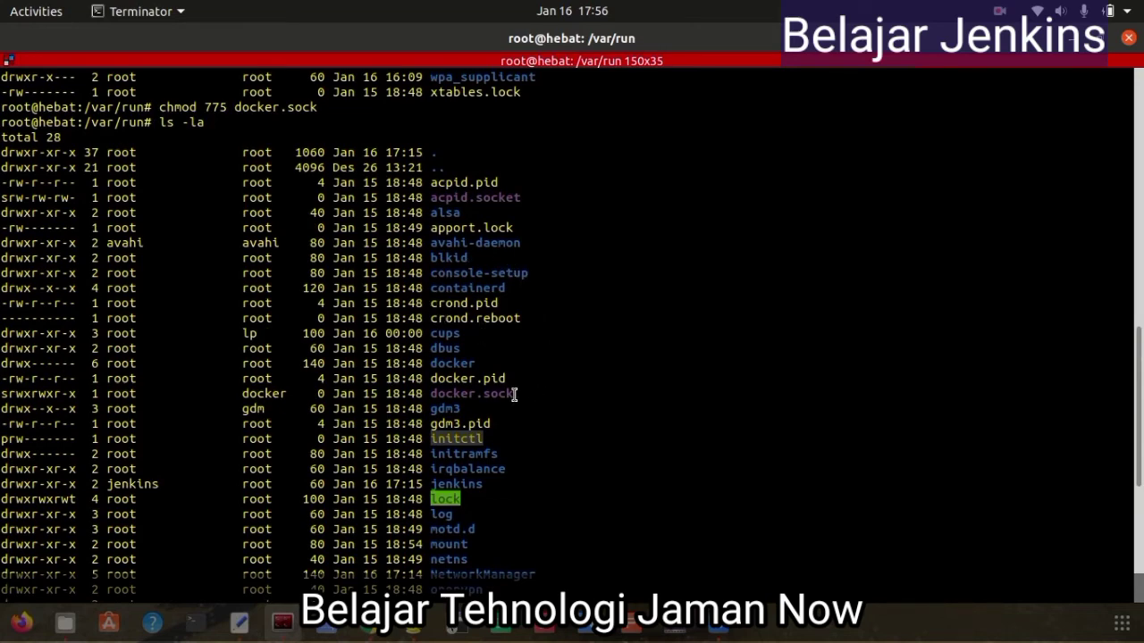
scroll(515, 394, down, 1)
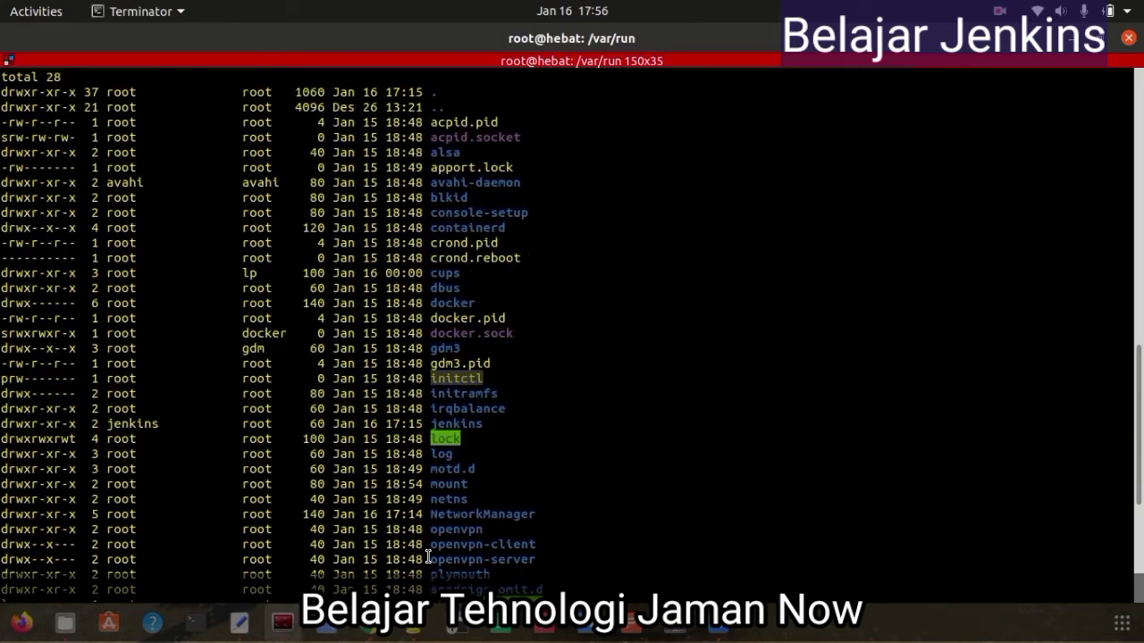
key(alt+Tab)
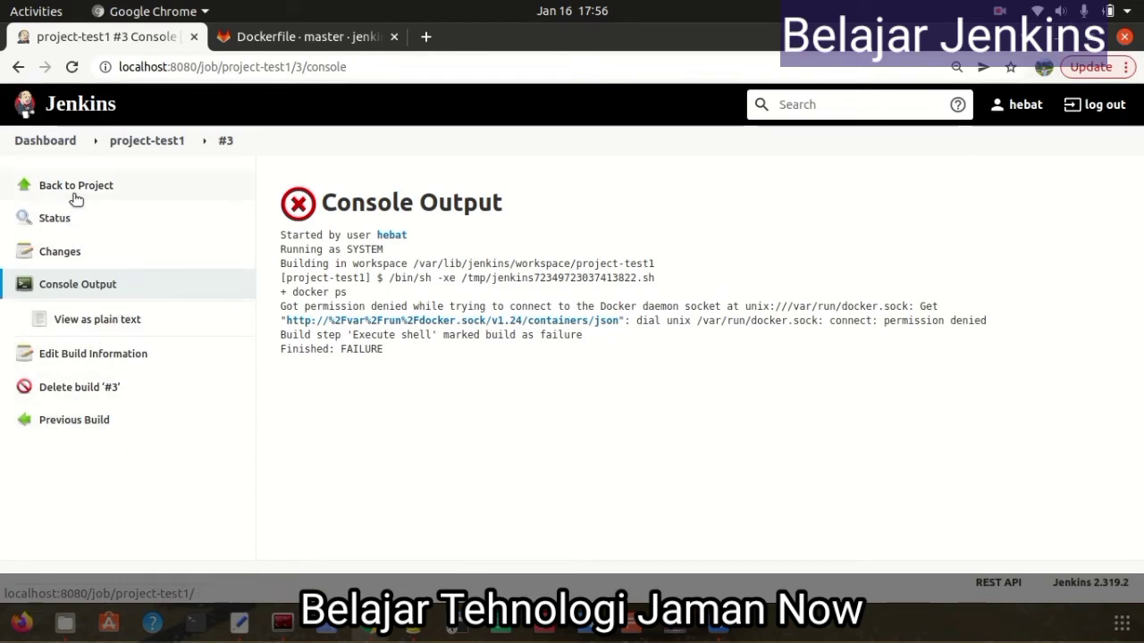
Run build #4 of project-test1 and review its console output, again failing on Docker socket permission
click(77, 189)
click(65, 319)
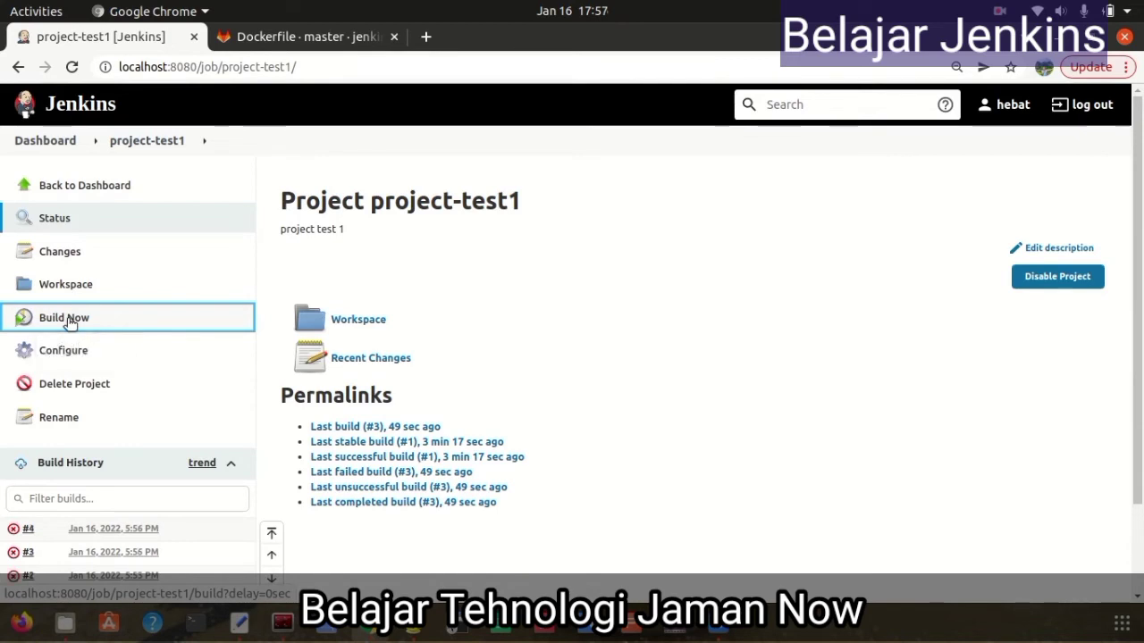
click(30, 530)
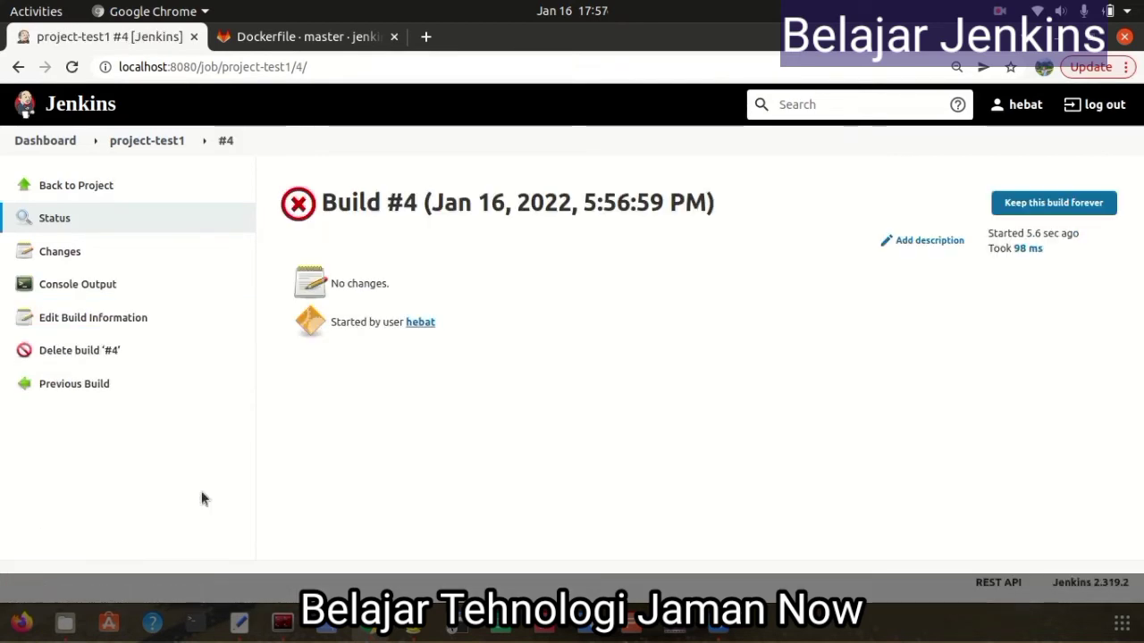
click(105, 286)
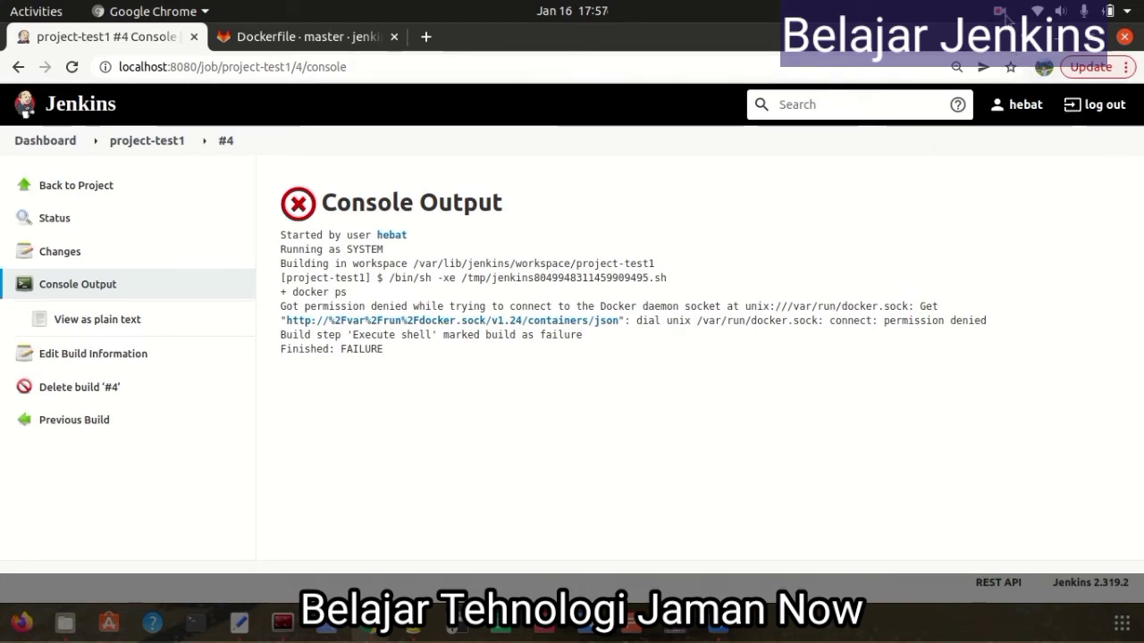
click(1001, 13)
click(983, 85)
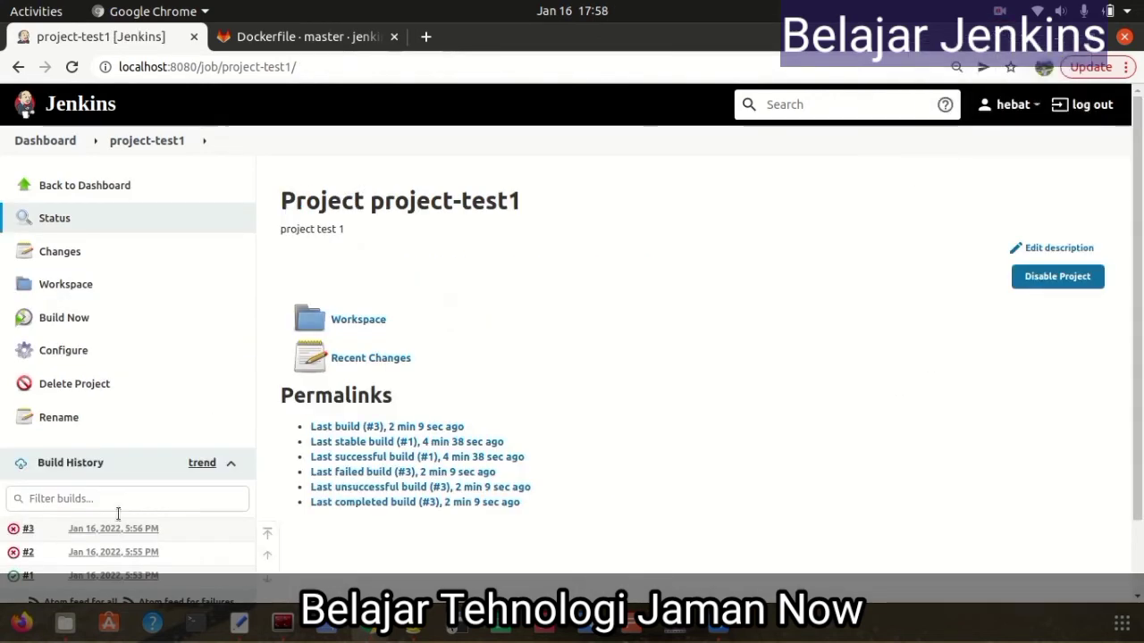
click(210, 637)
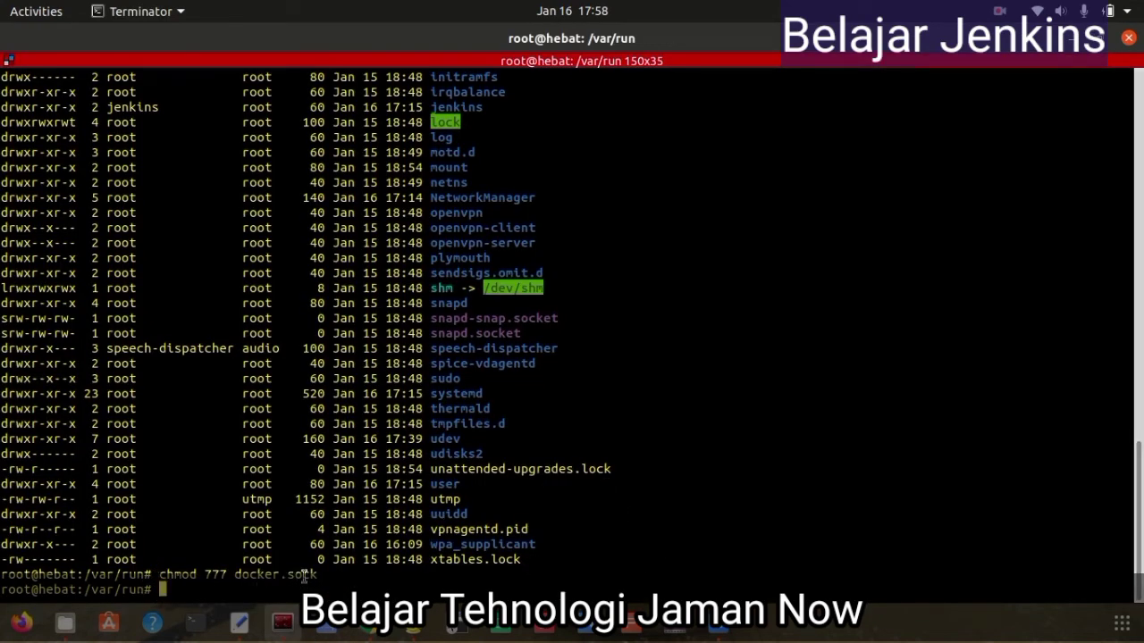
Run build #6, confirm docker ps succeeds, and check that project-test1's workspace is empty
click(377, 630)
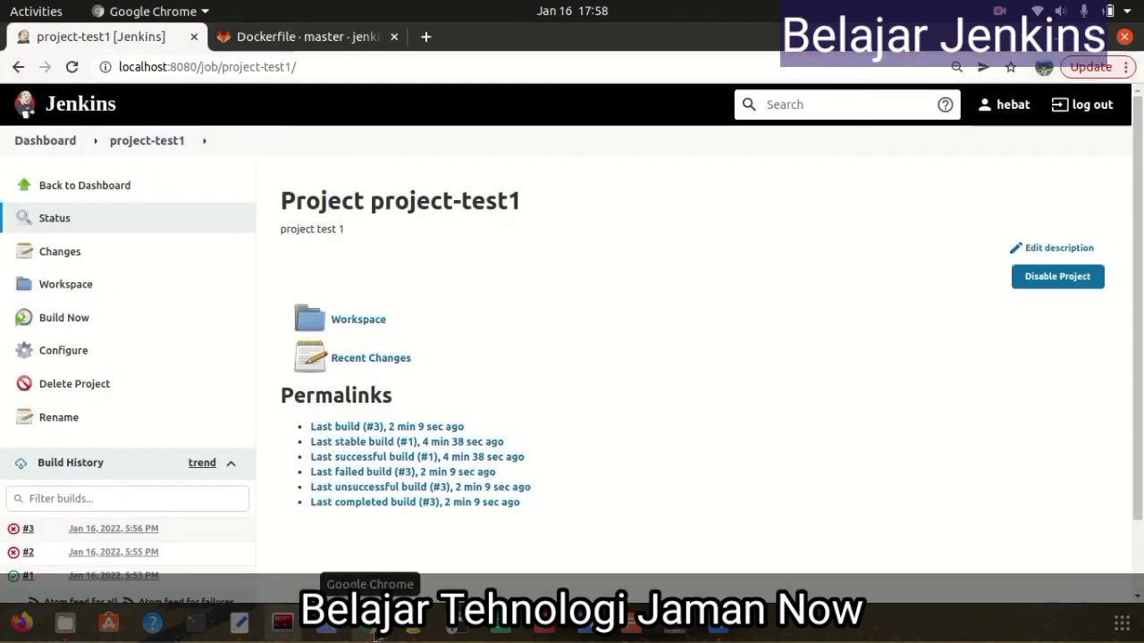
click(79, 322)
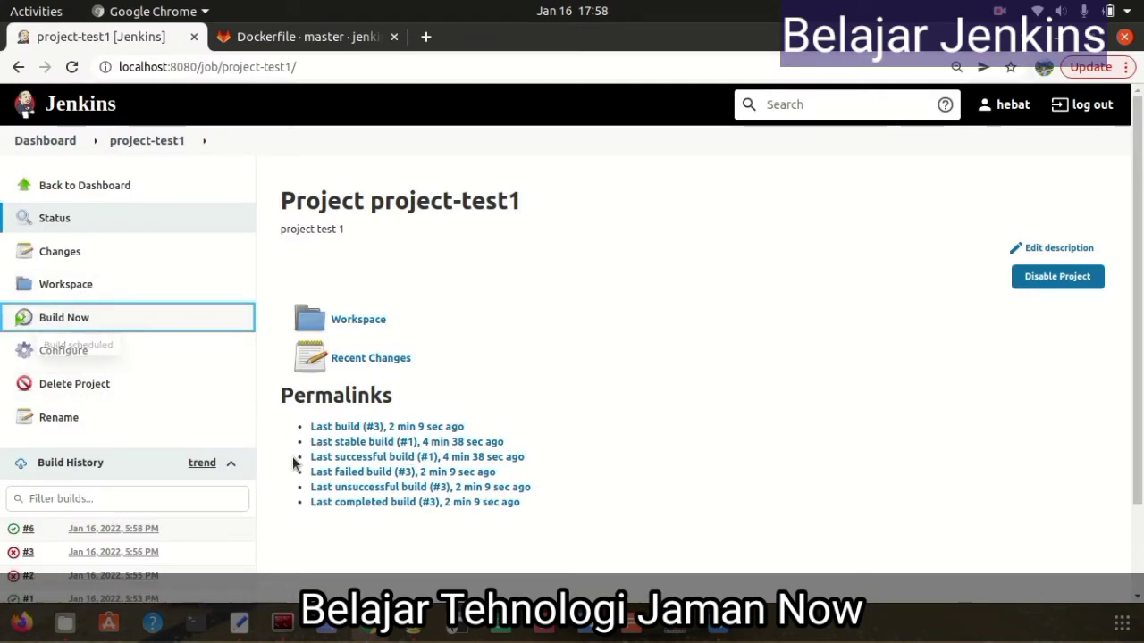
click(40, 528)
click(82, 456)
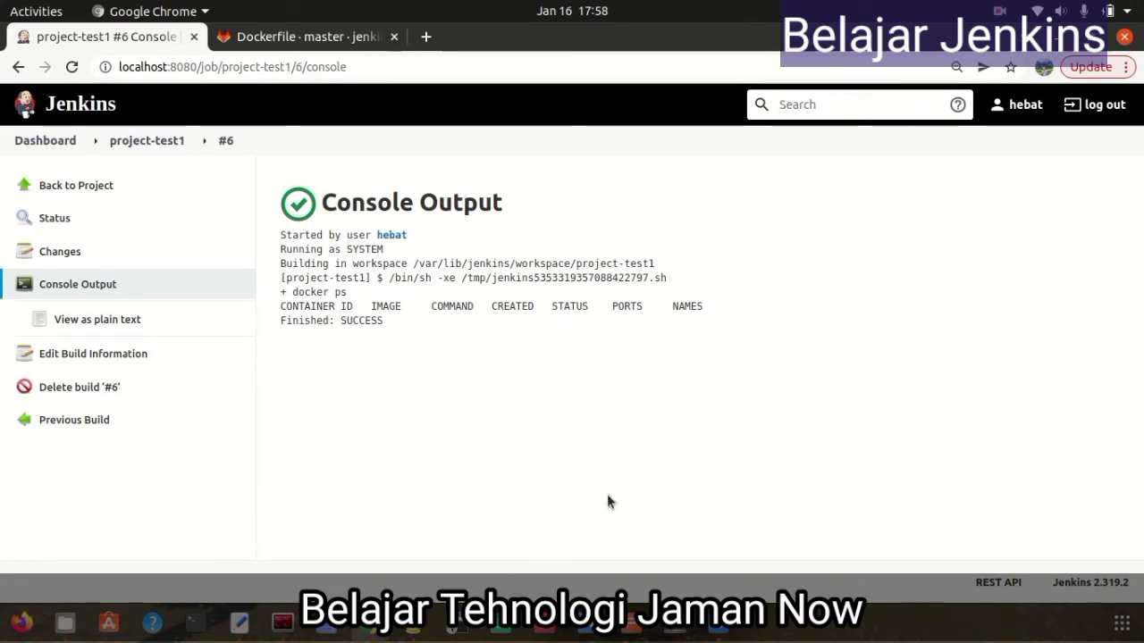
click(61, 185)
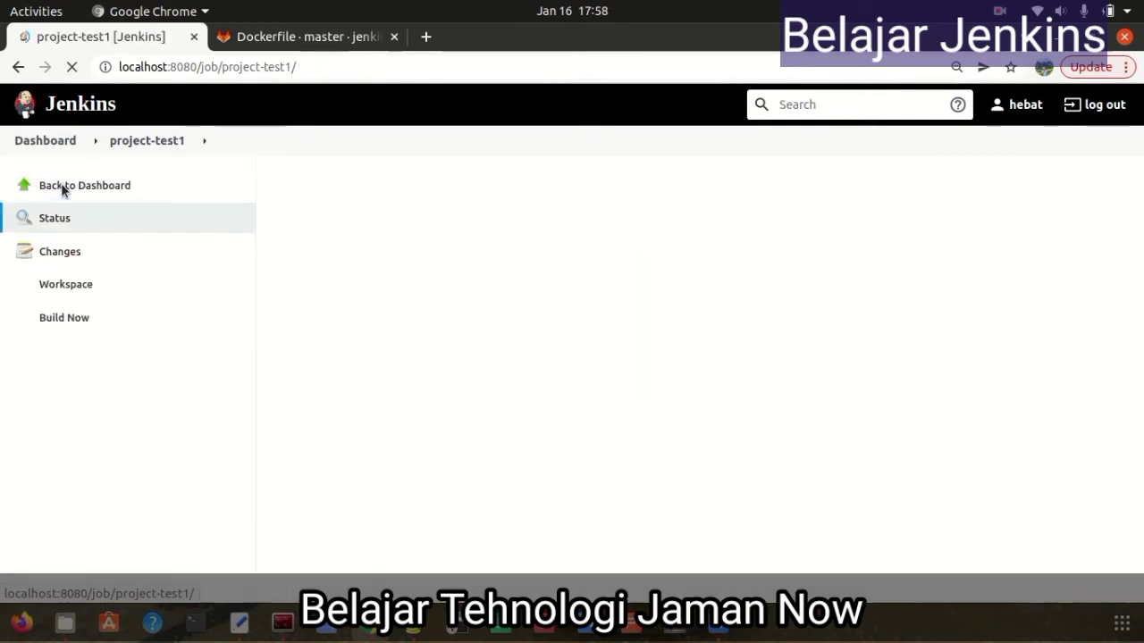
click(92, 284)
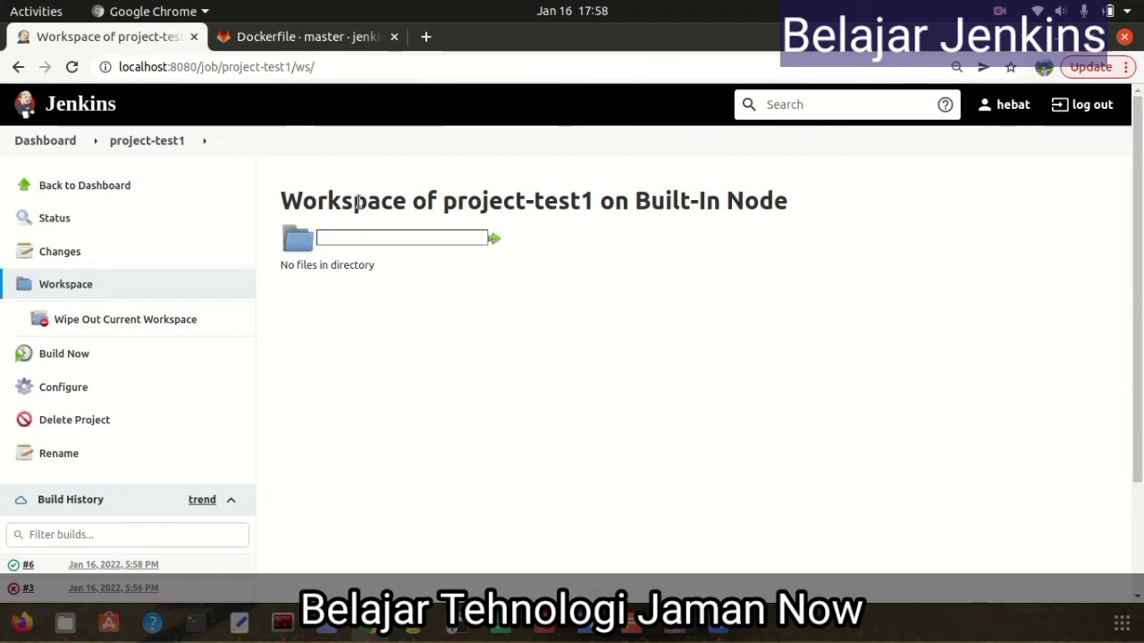
click(325, 41)
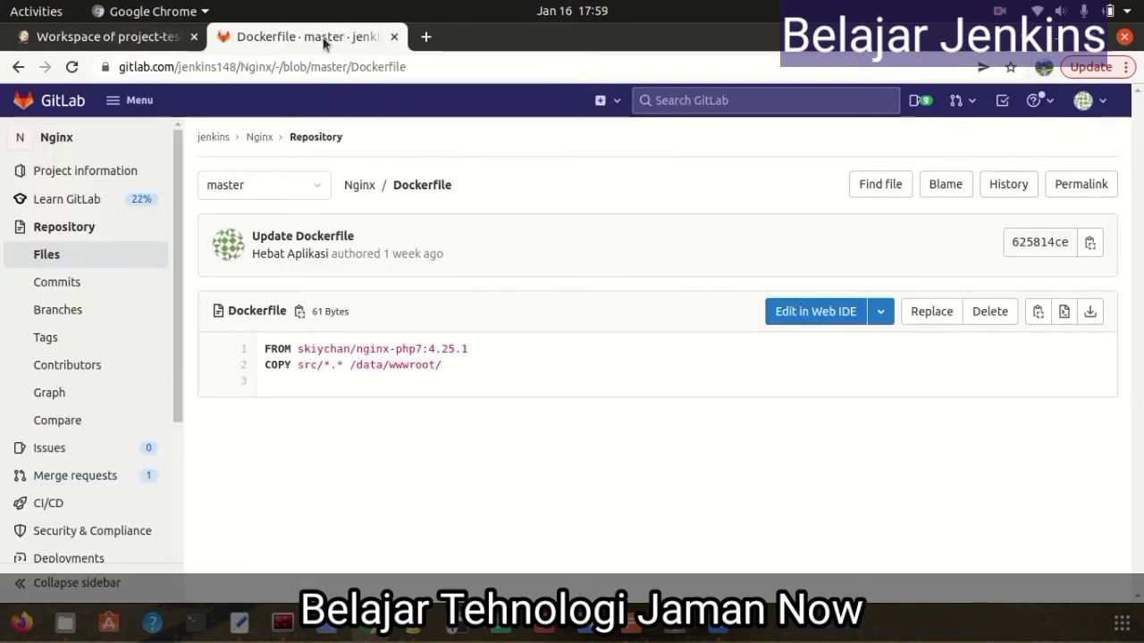
Go to the Nginx project overview and open src/index.php
click(260, 137)
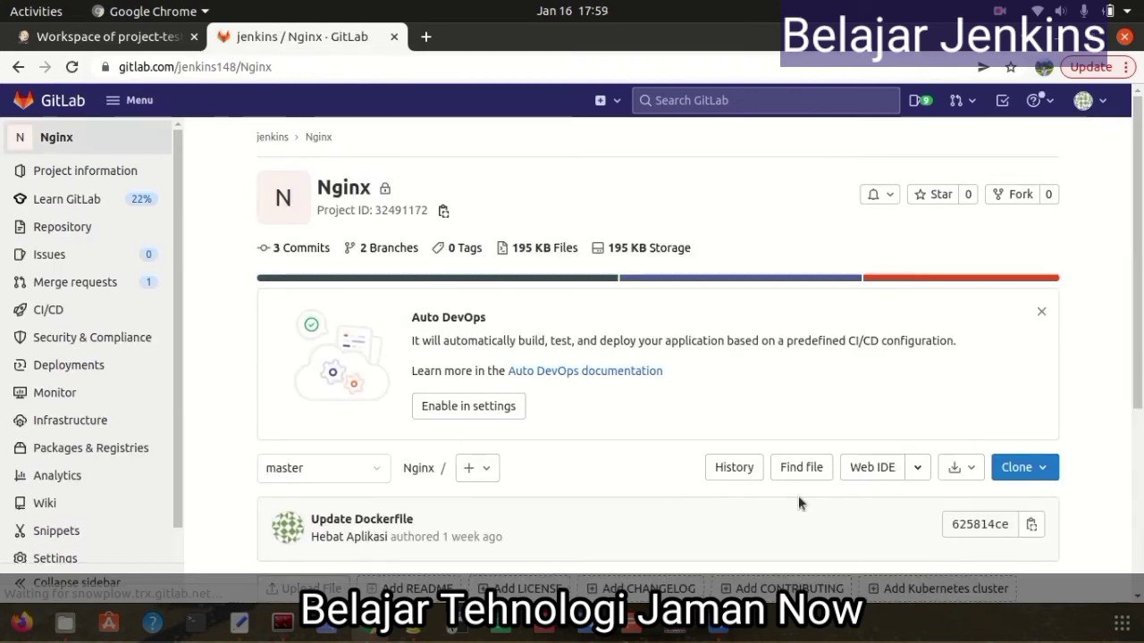
scroll(568, 460, down, 5)
scroll(554, 463, up, 5)
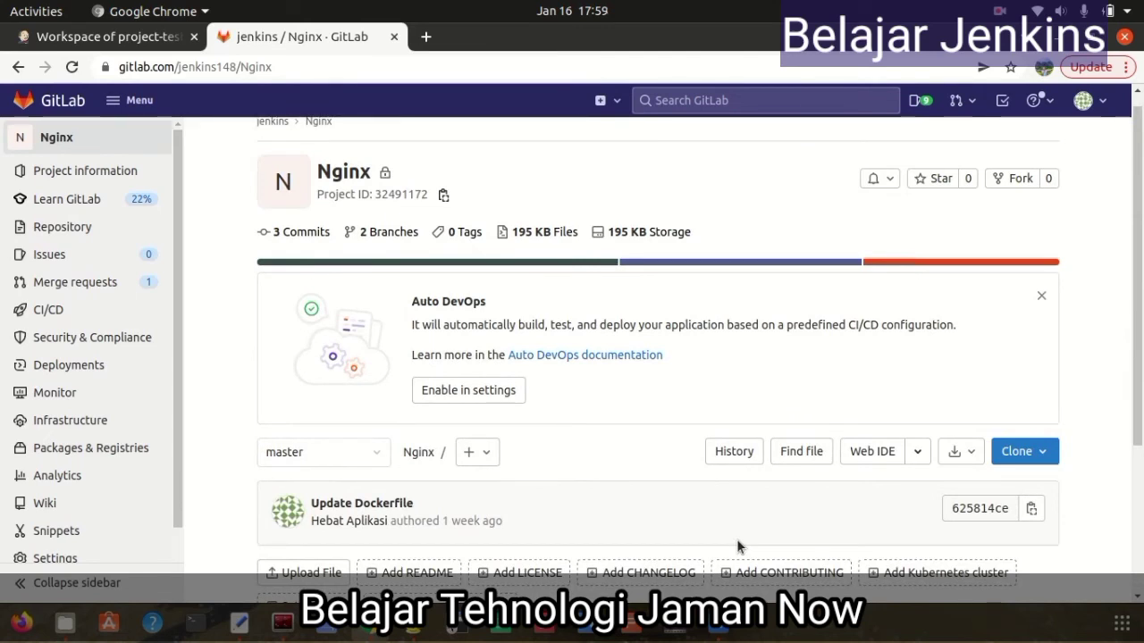
scroll(580, 394, up, 1)
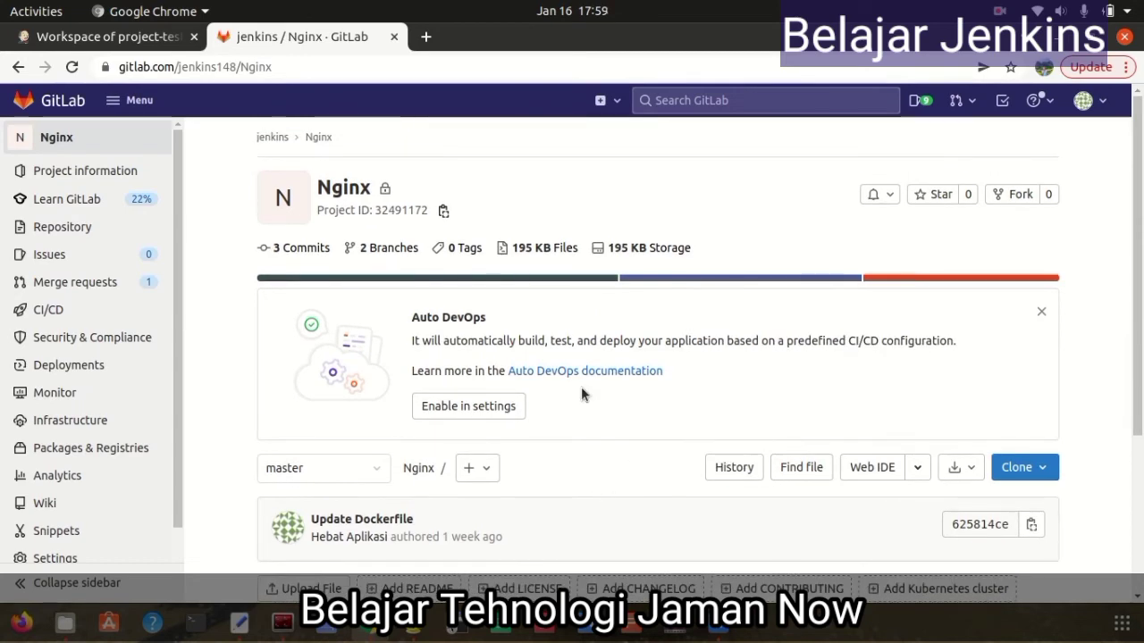
scroll(582, 389, down, 4)
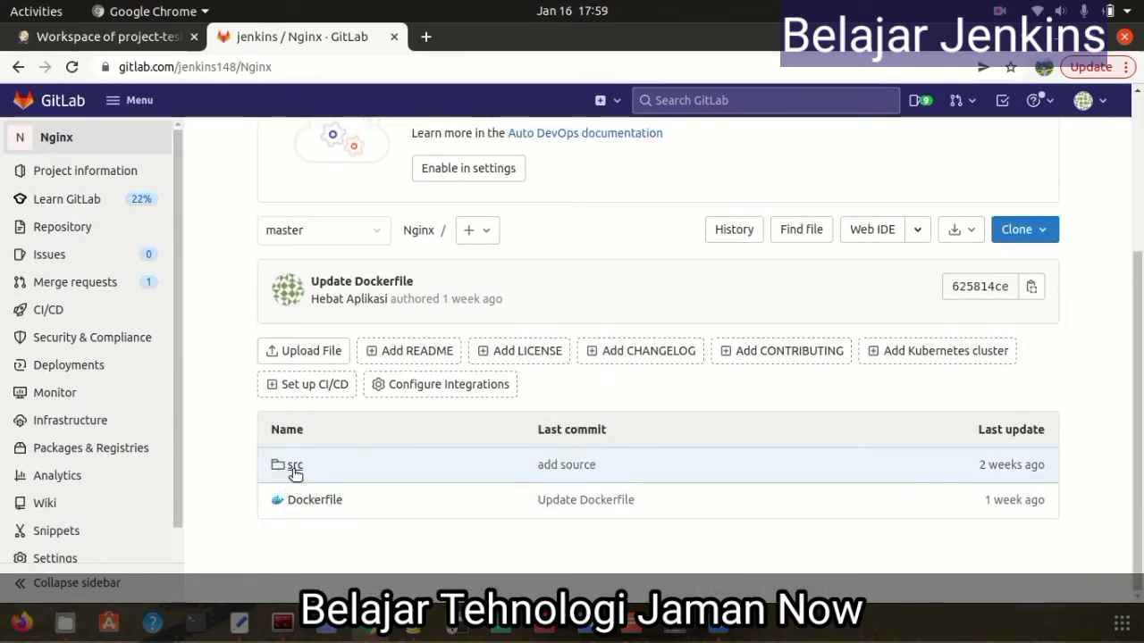
click(296, 466)
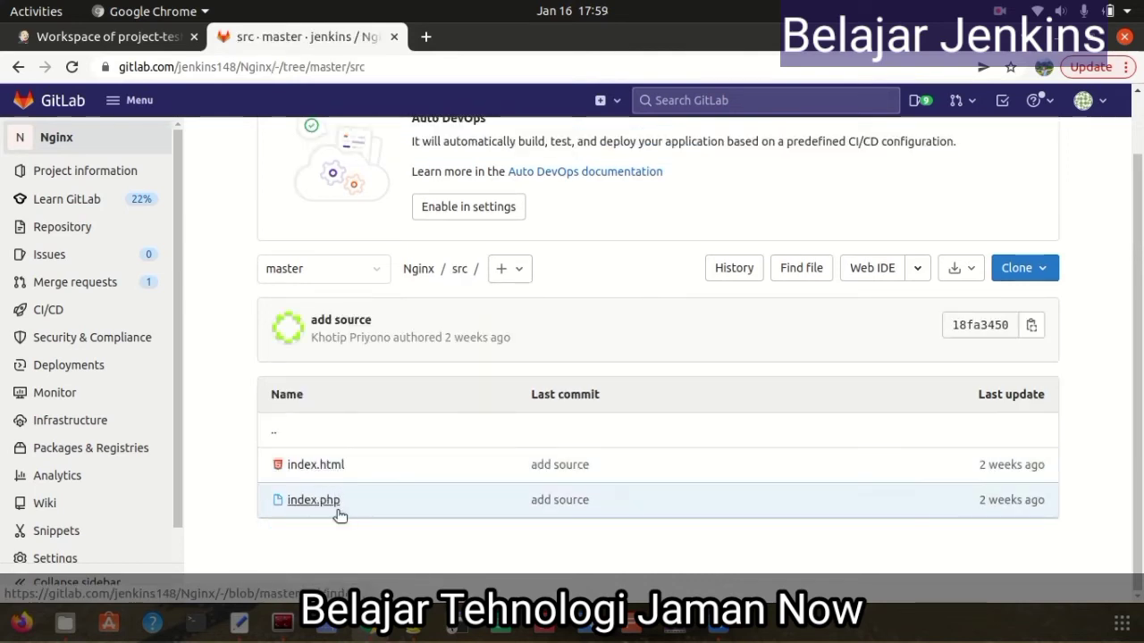
click(313, 504)
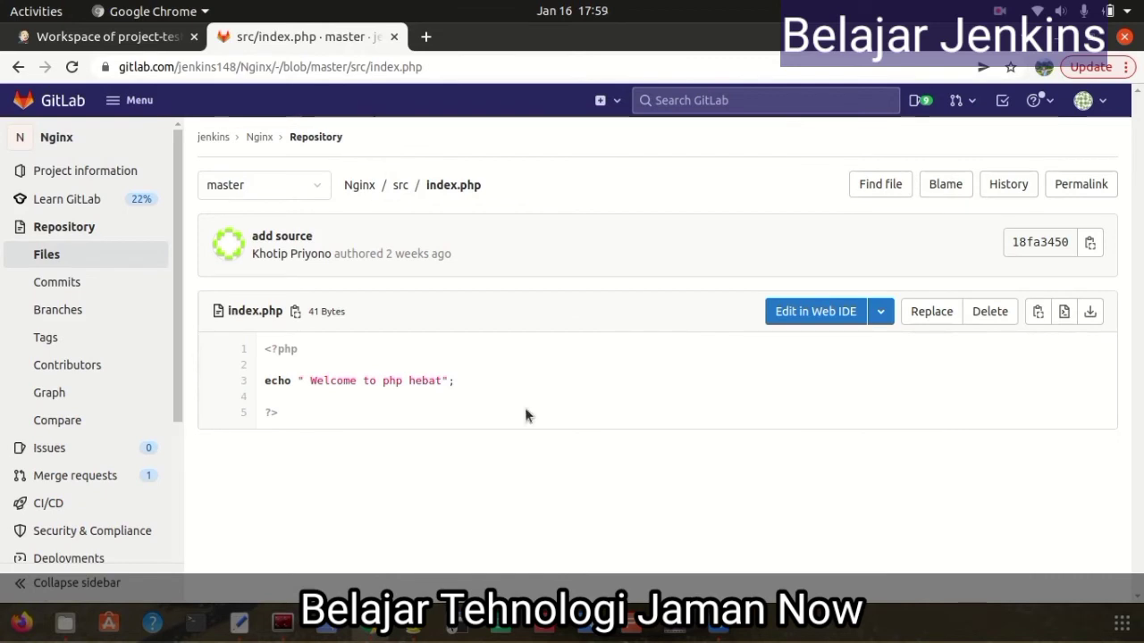
Review src/index.html and the root Dockerfile, then return to the Nginx project page
click(36, 103)
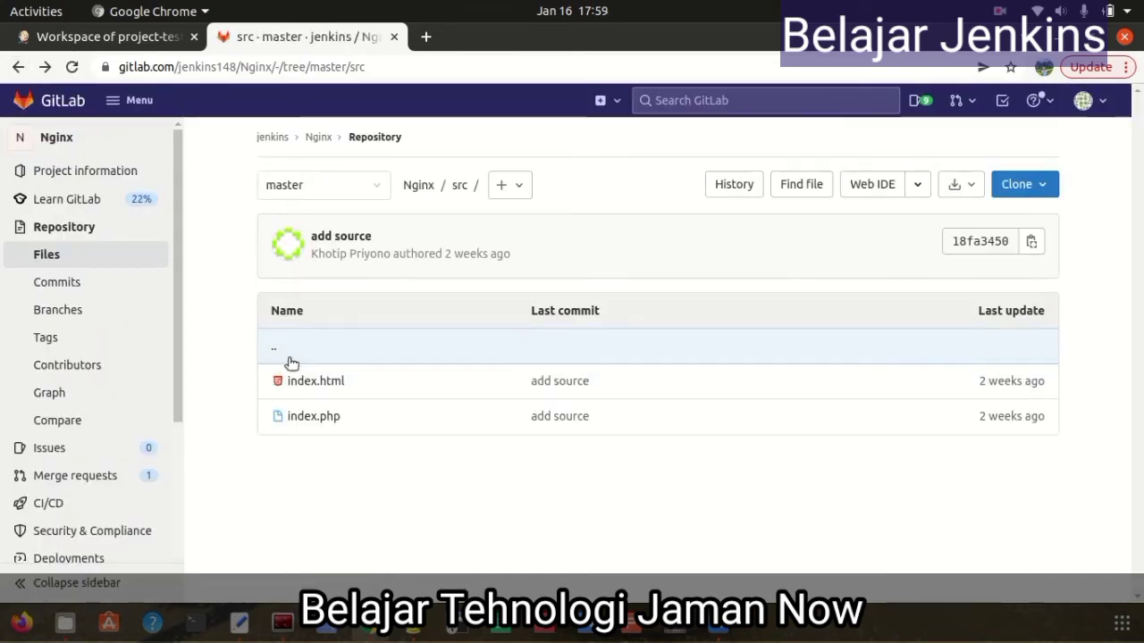
click(304, 382)
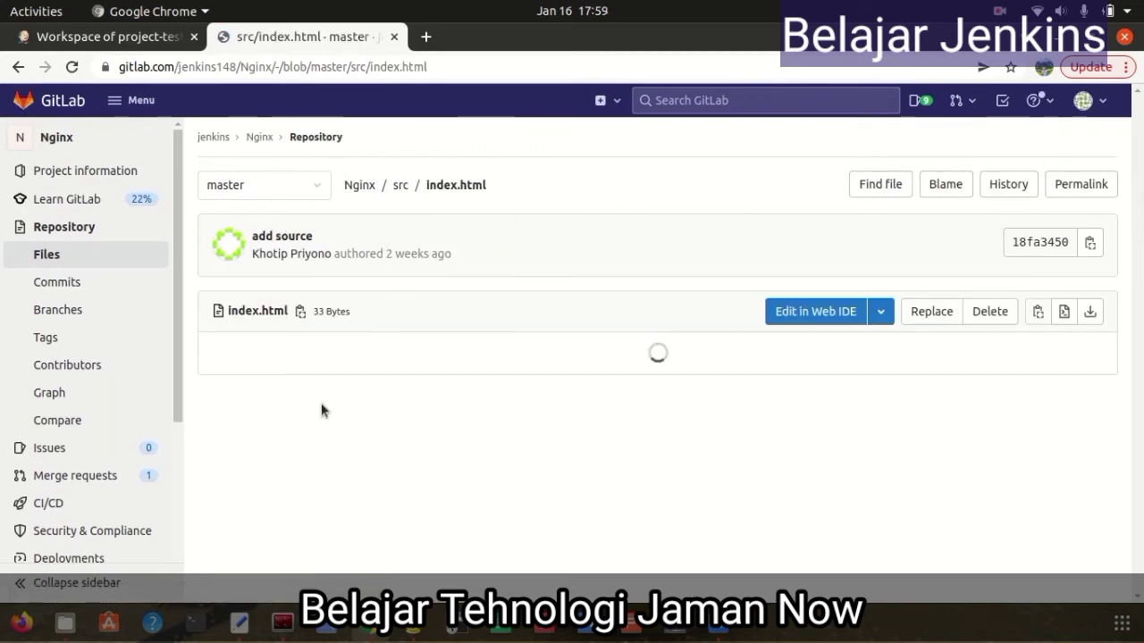
click(17, 67)
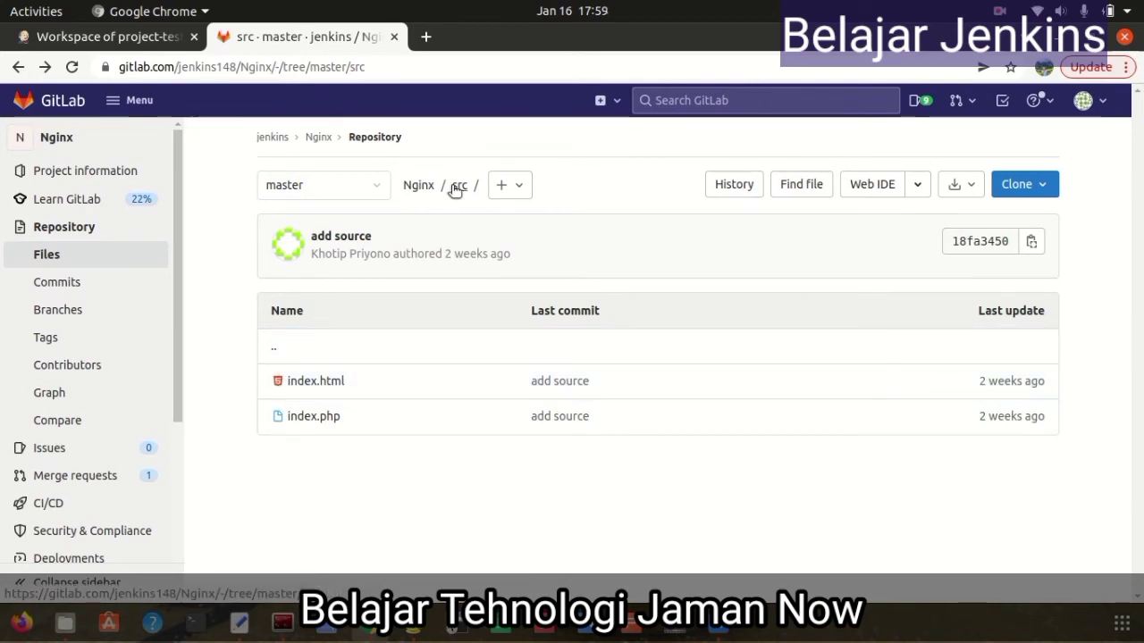
click(418, 186)
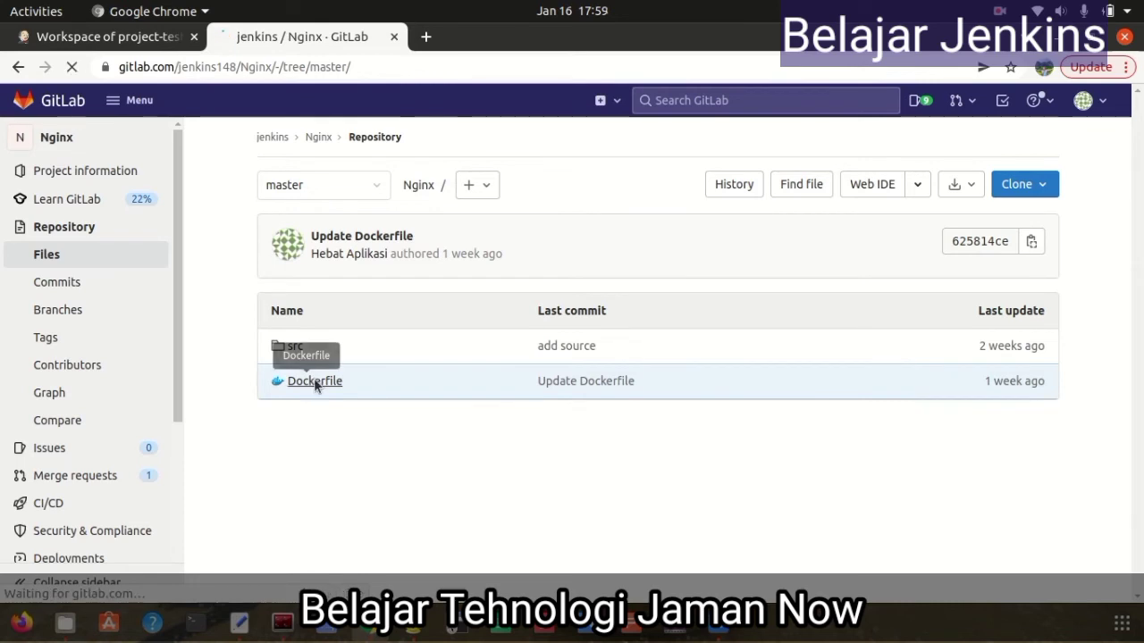
click(313, 382)
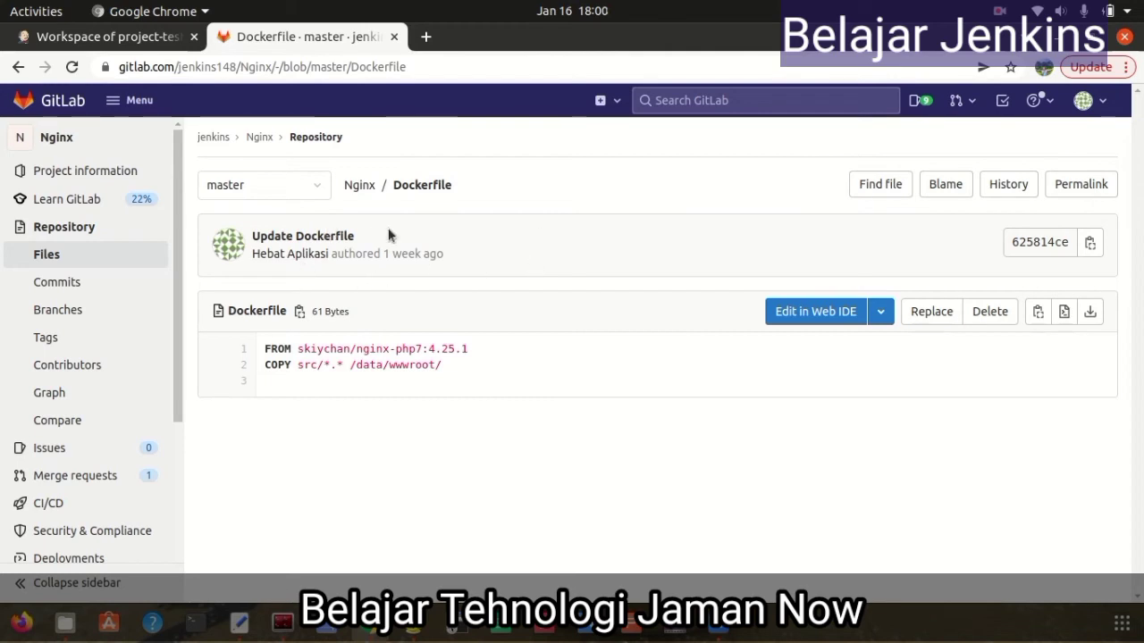
click(259, 139)
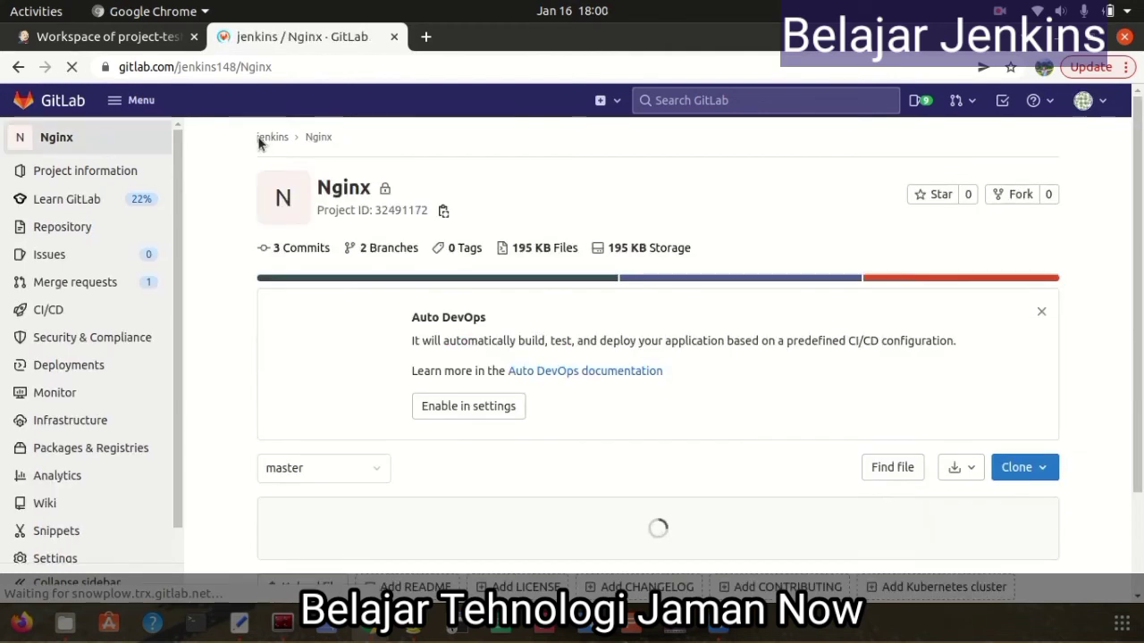
Copy the Nginx repository's HTTPS clone URL and return to the Jenkins workspace
click(1045, 468)
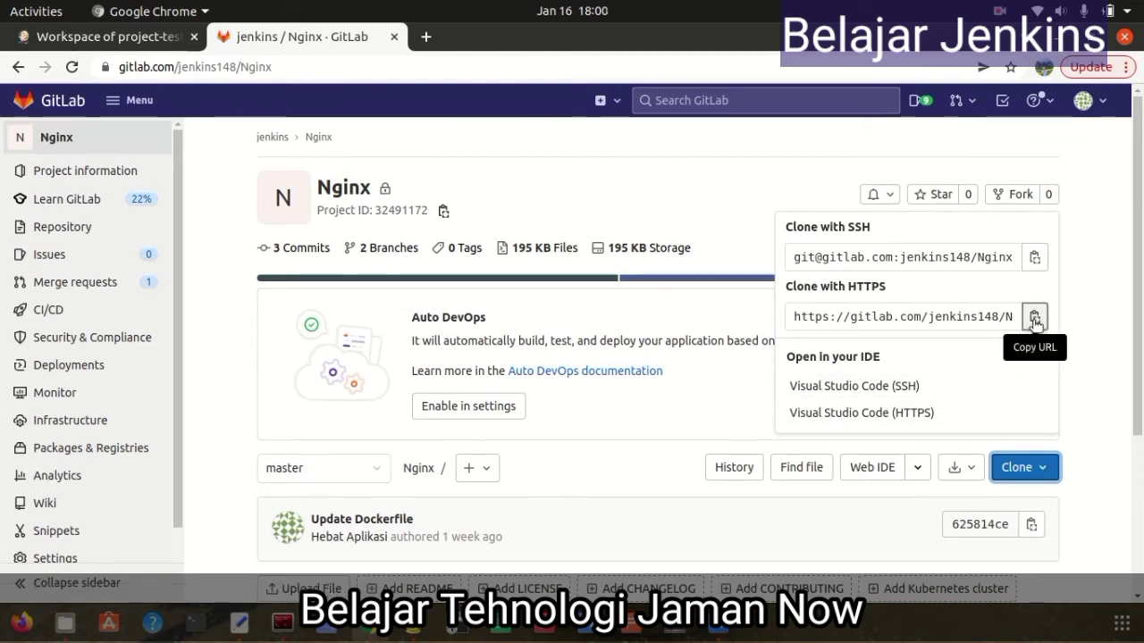
click(1035, 318)
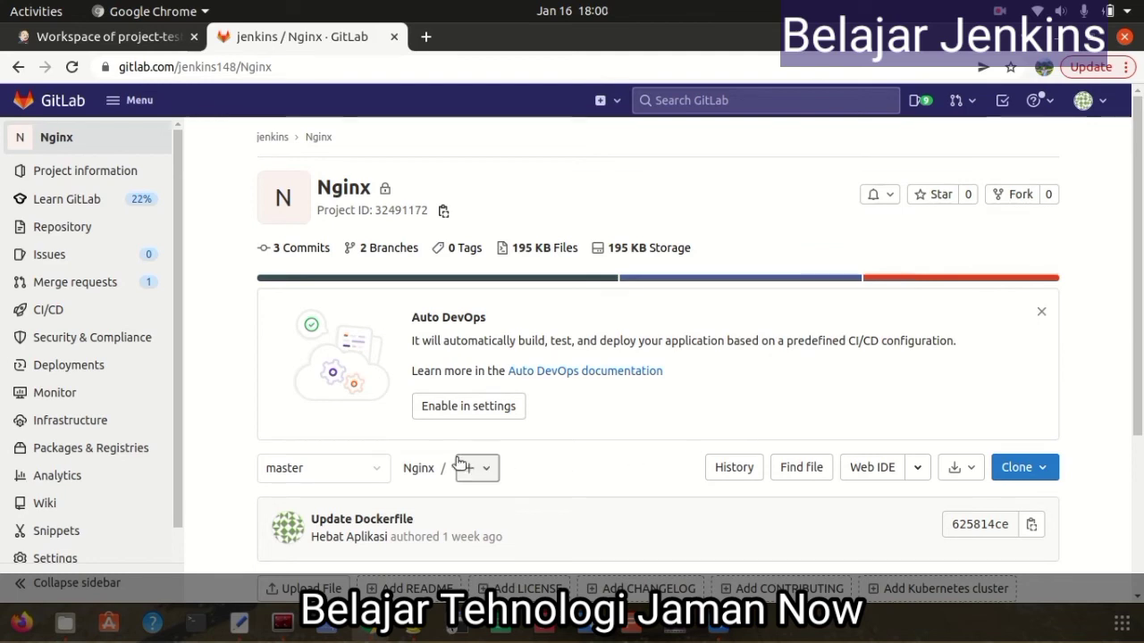
click(147, 39)
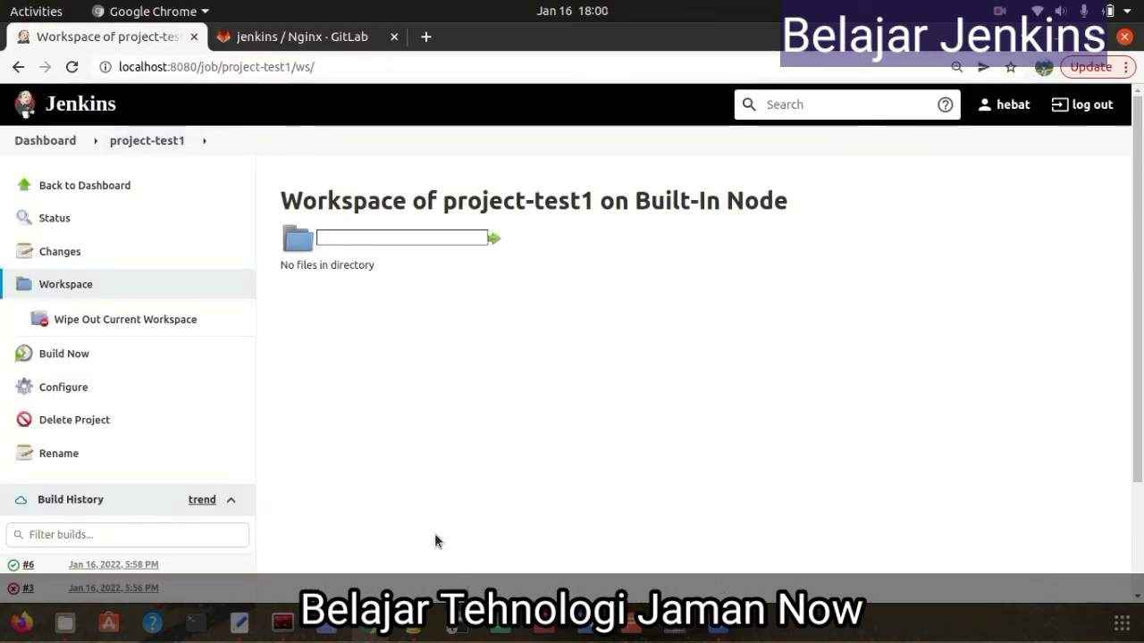
Open project-test1's configuration from the Jenkins dashboard
scroll(435, 541, down, 1)
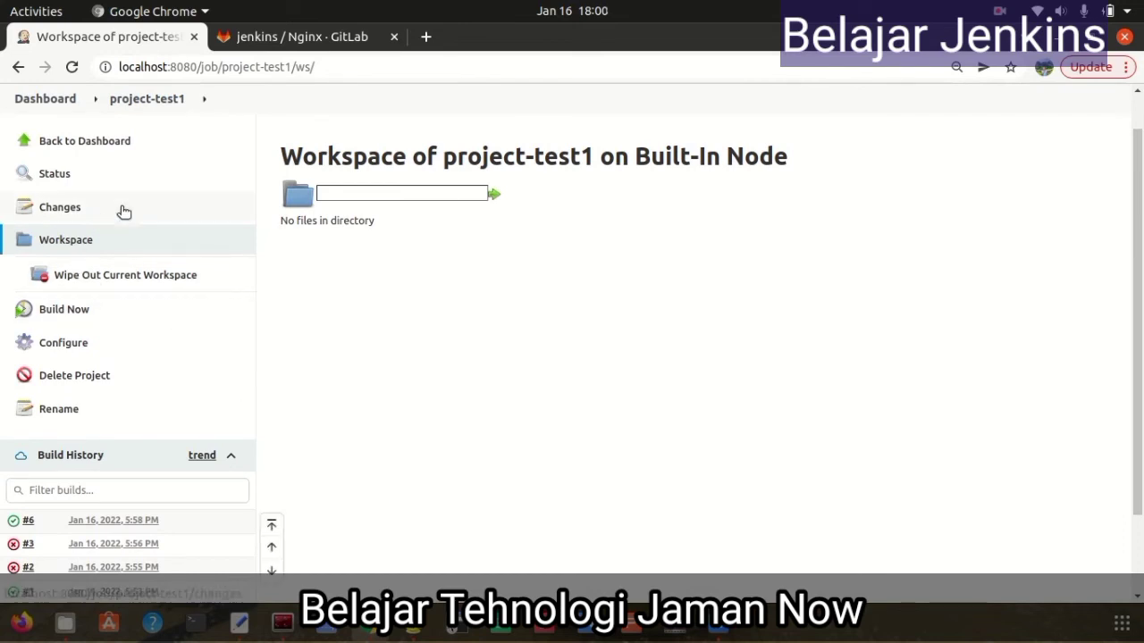
click(108, 146)
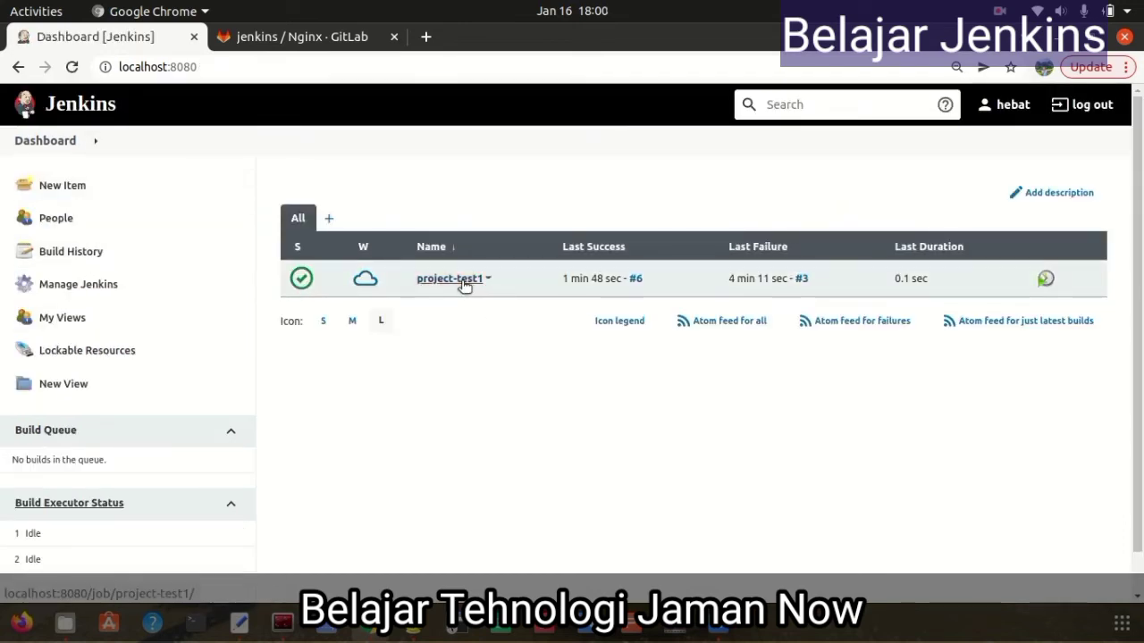
click(463, 284)
click(72, 353)
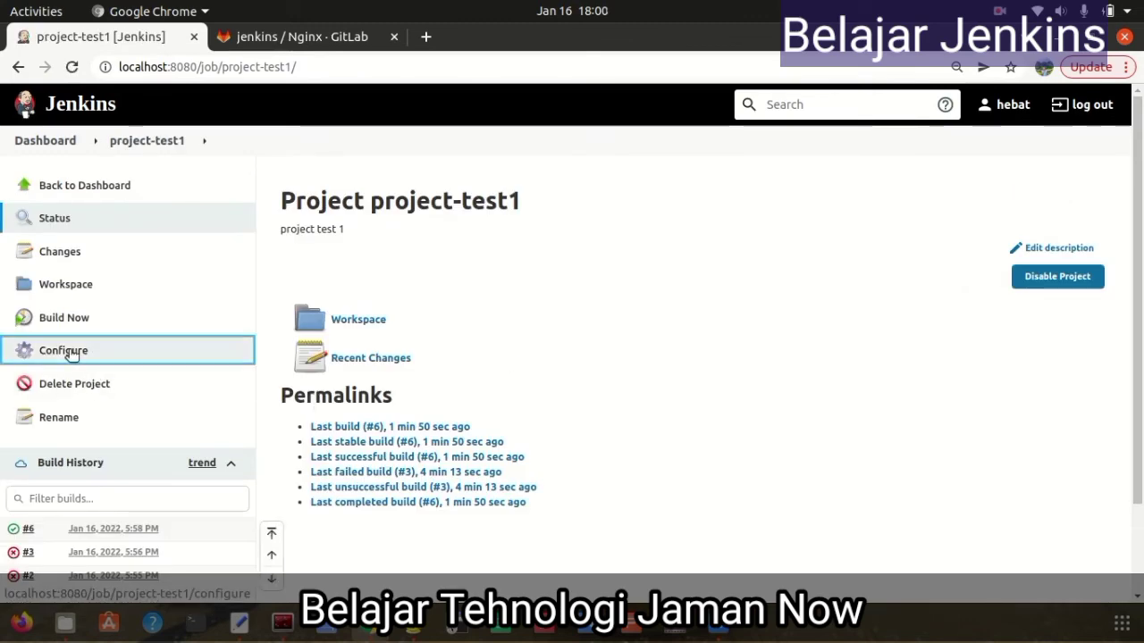
scroll(719, 463, down, 3)
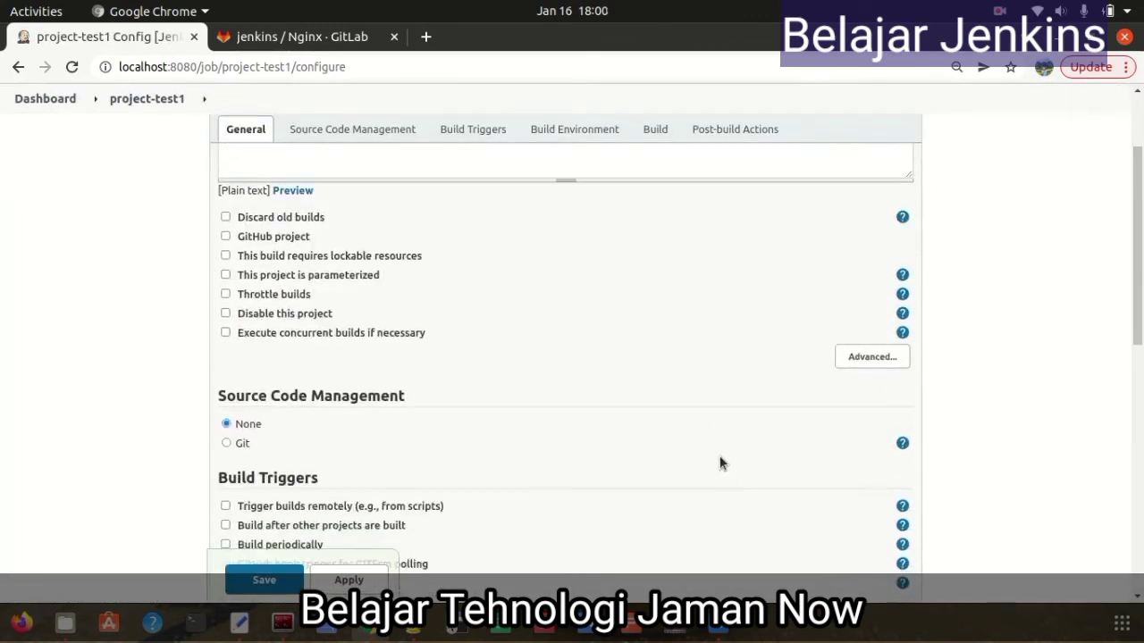
scroll(720, 463, down, 4)
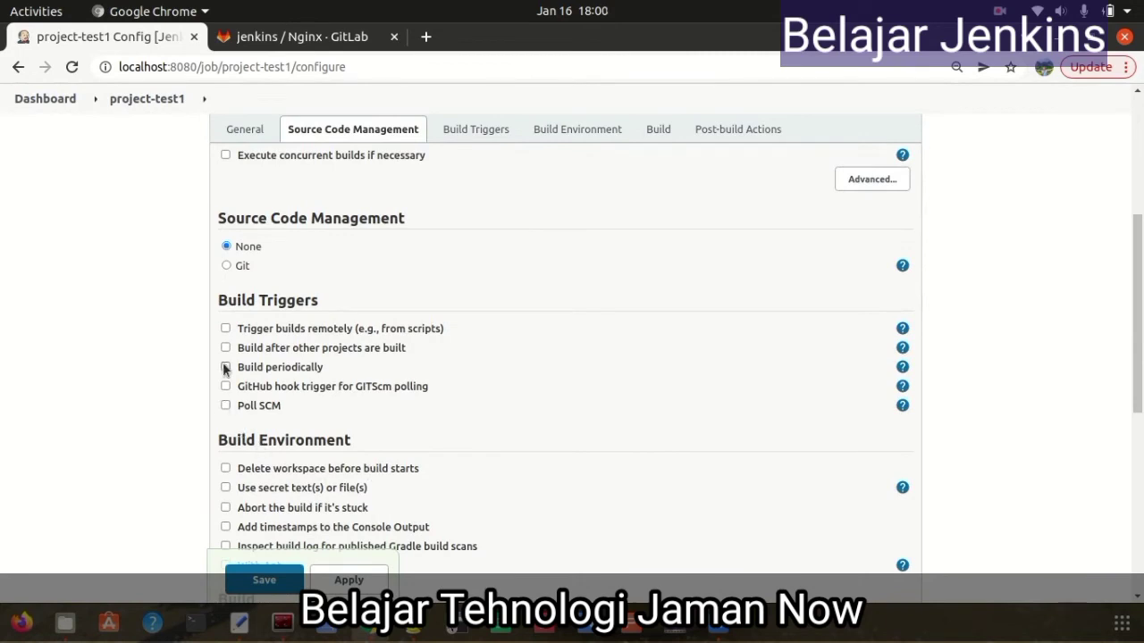
click(226, 266)
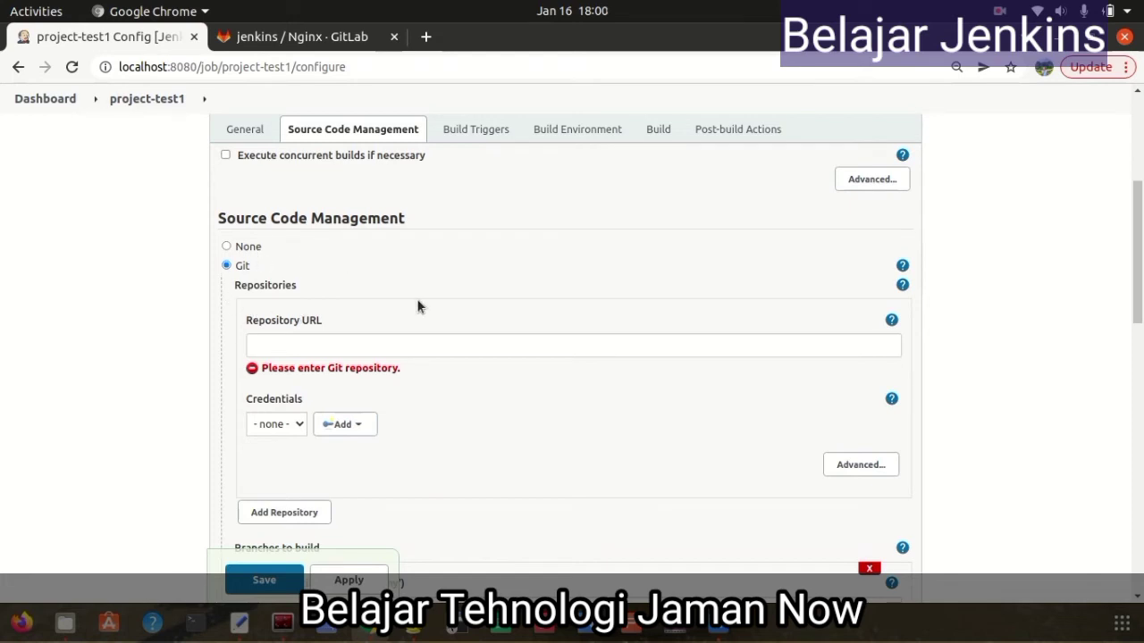
click(313, 343)
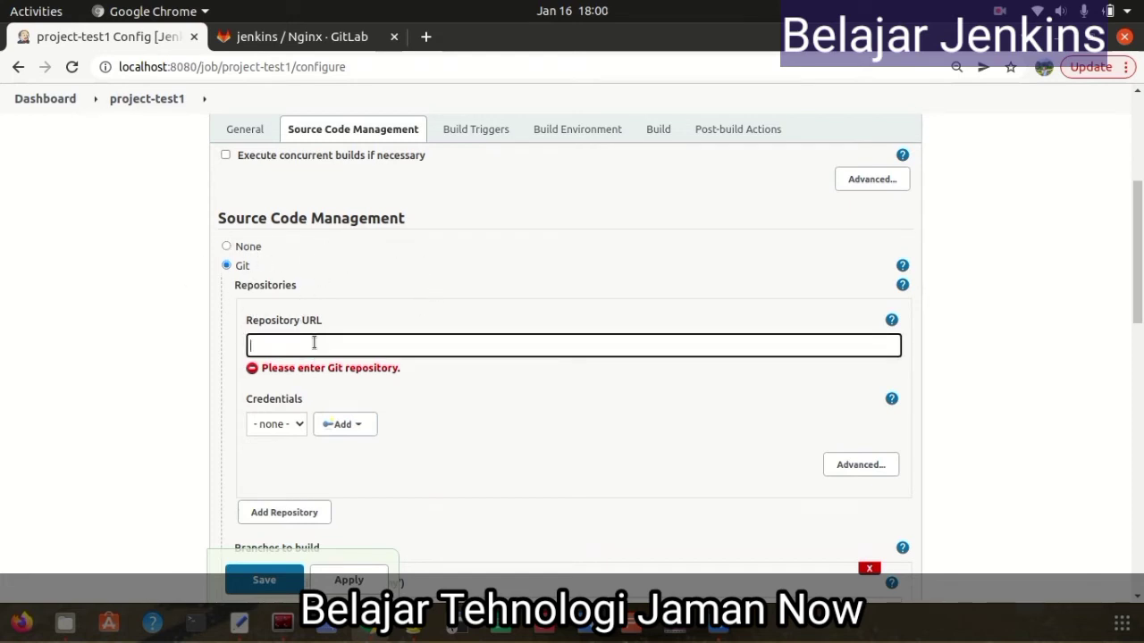
key(ctrl+v)
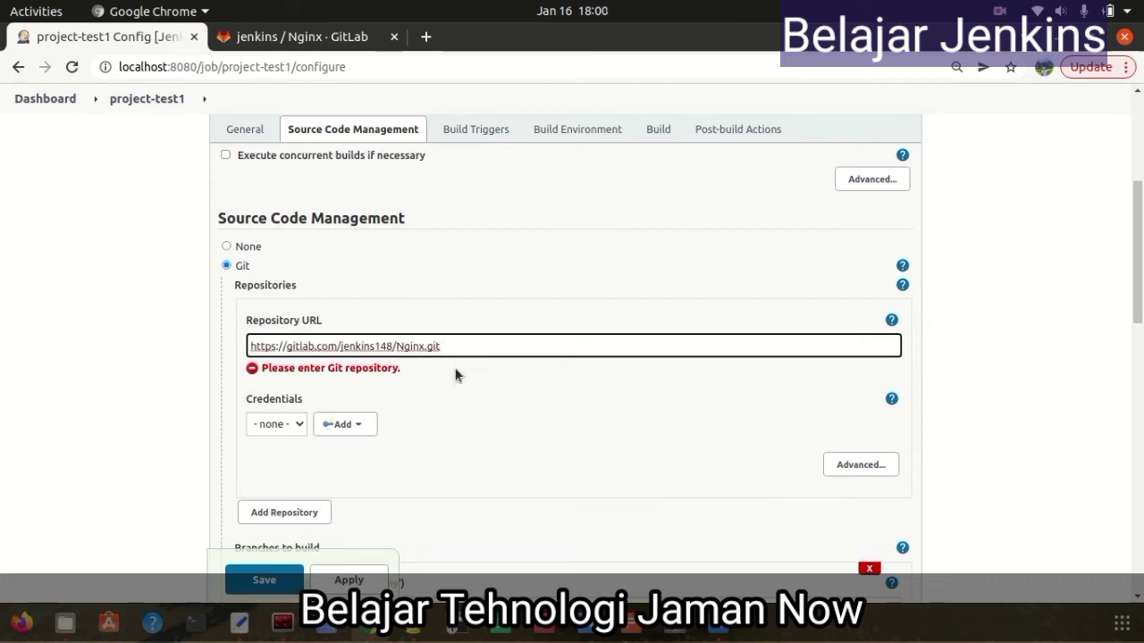
click(297, 428)
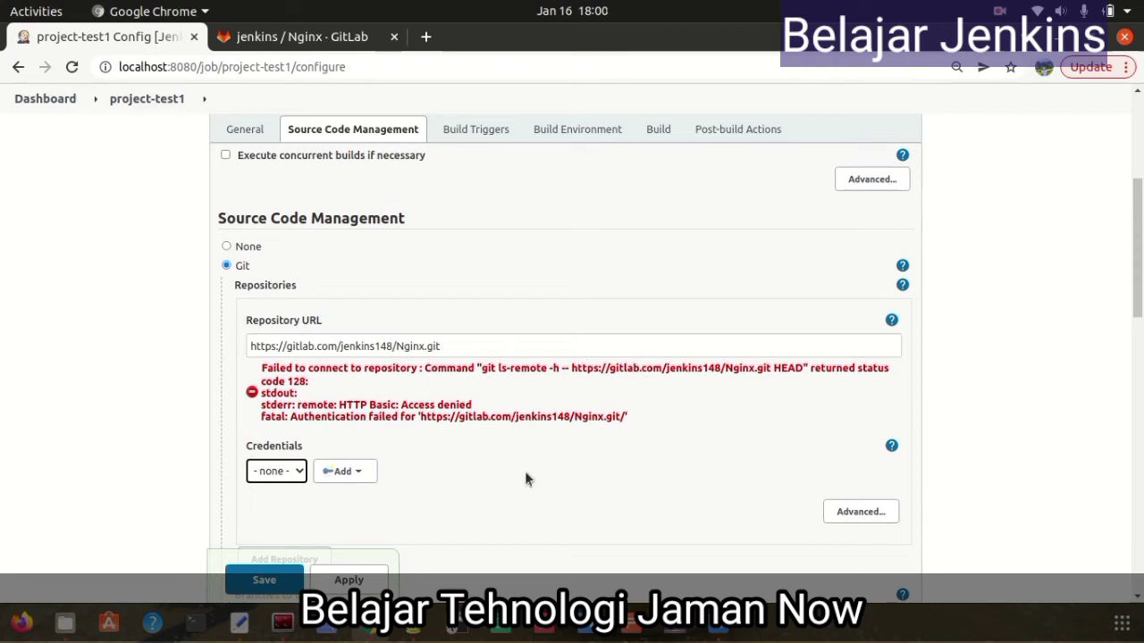
click(344, 475)
click(355, 496)
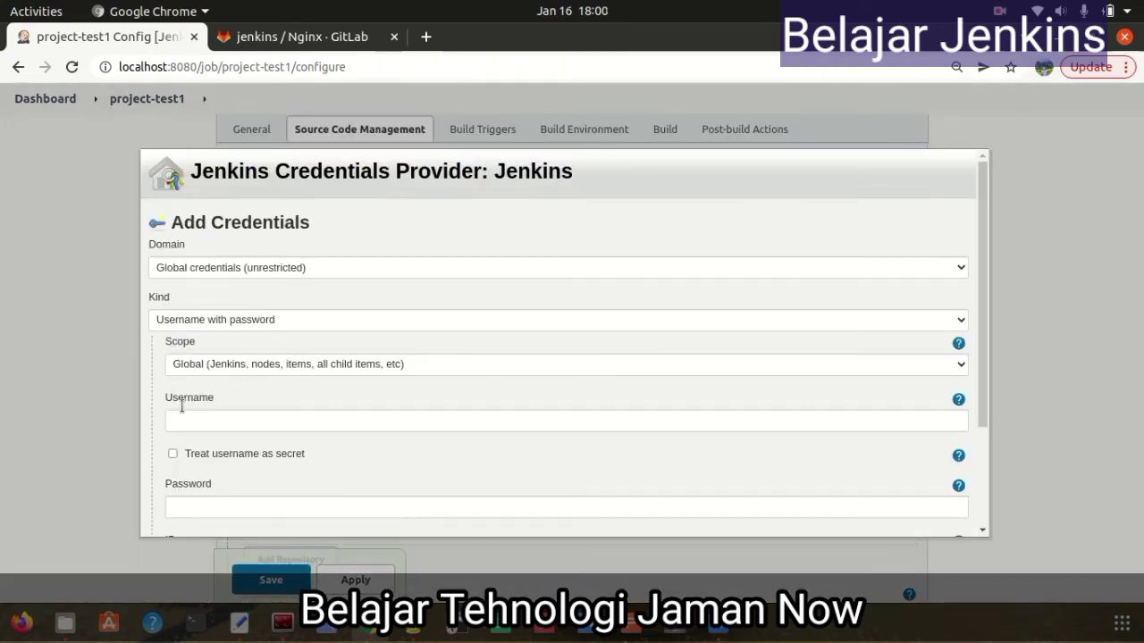
Create a username-with-password credential from the GitLab account's username and password
click(200, 422)
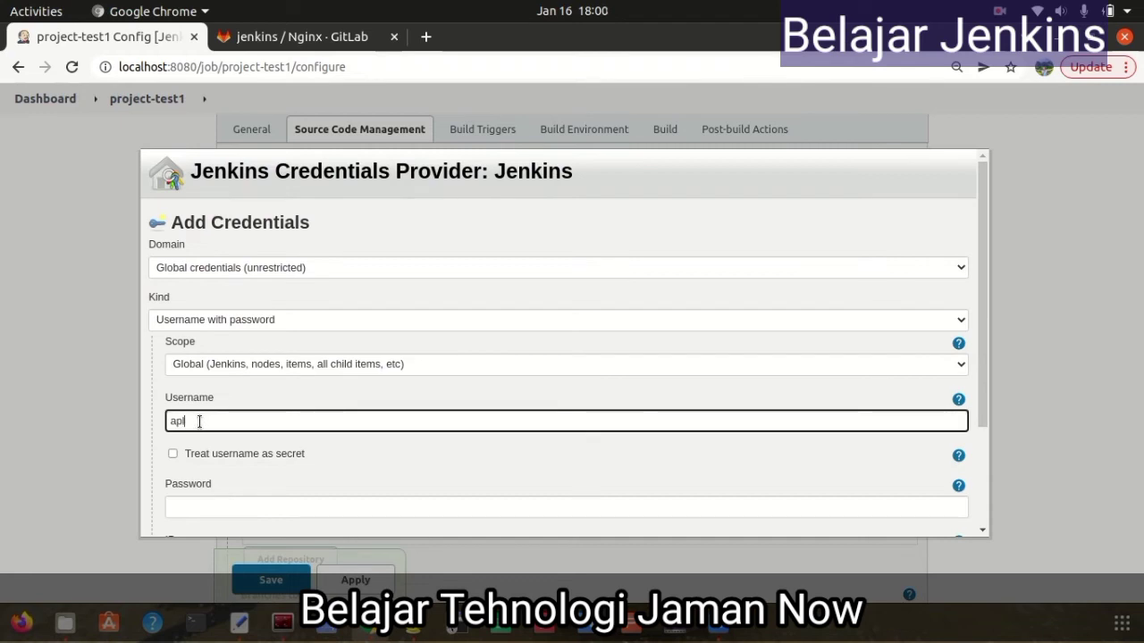
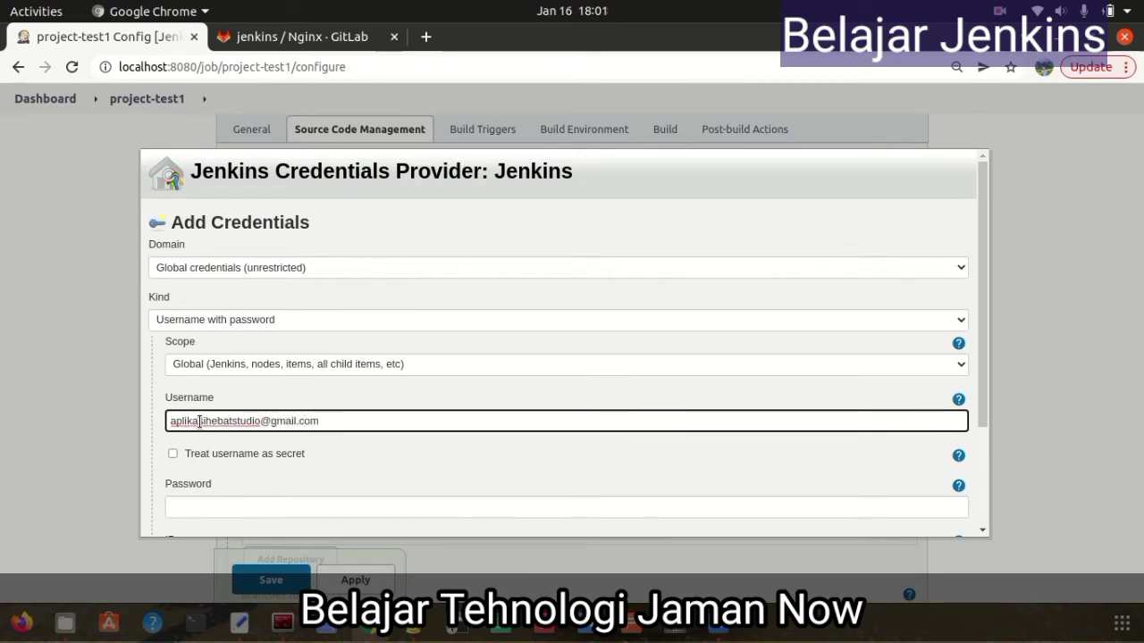
click(276, 510)
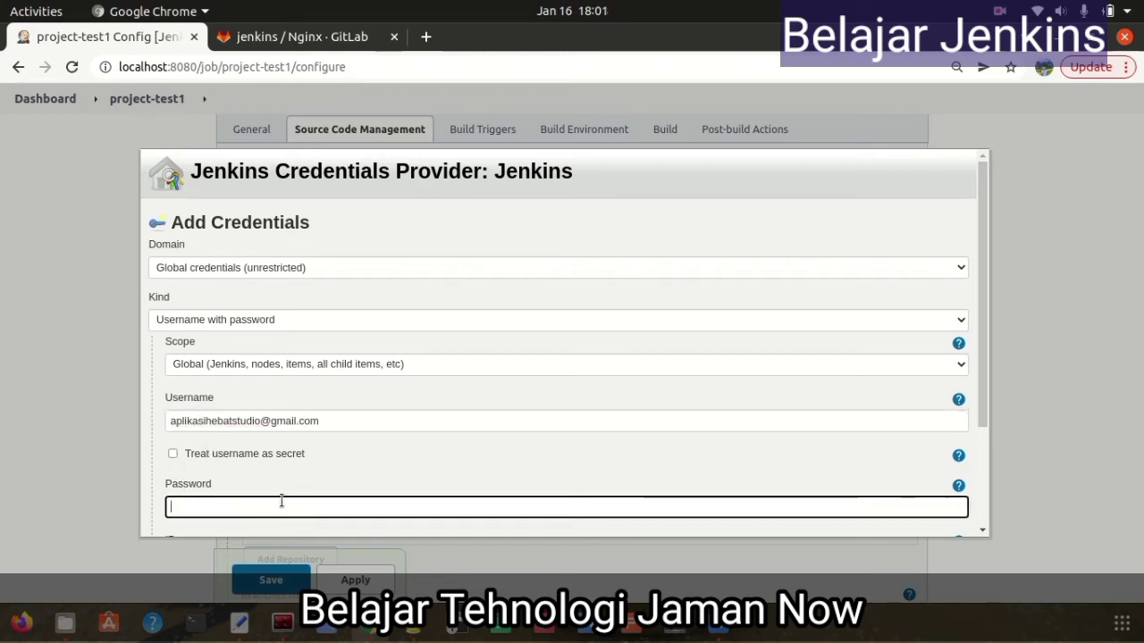
text(•••)
scroll(482, 406, down, 3)
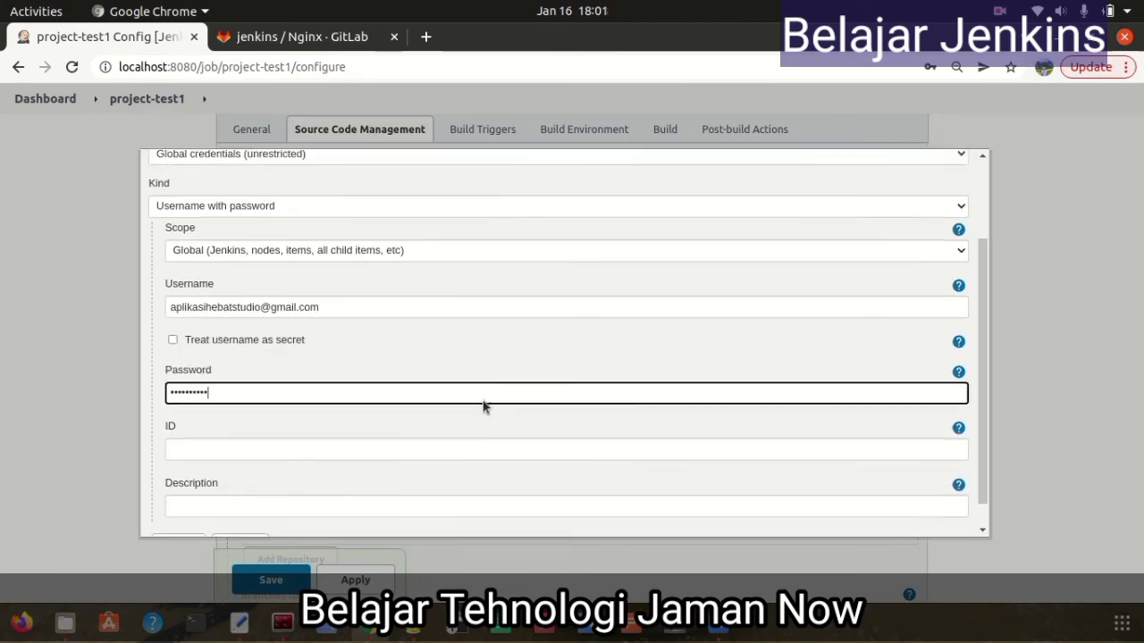
click(195, 518)
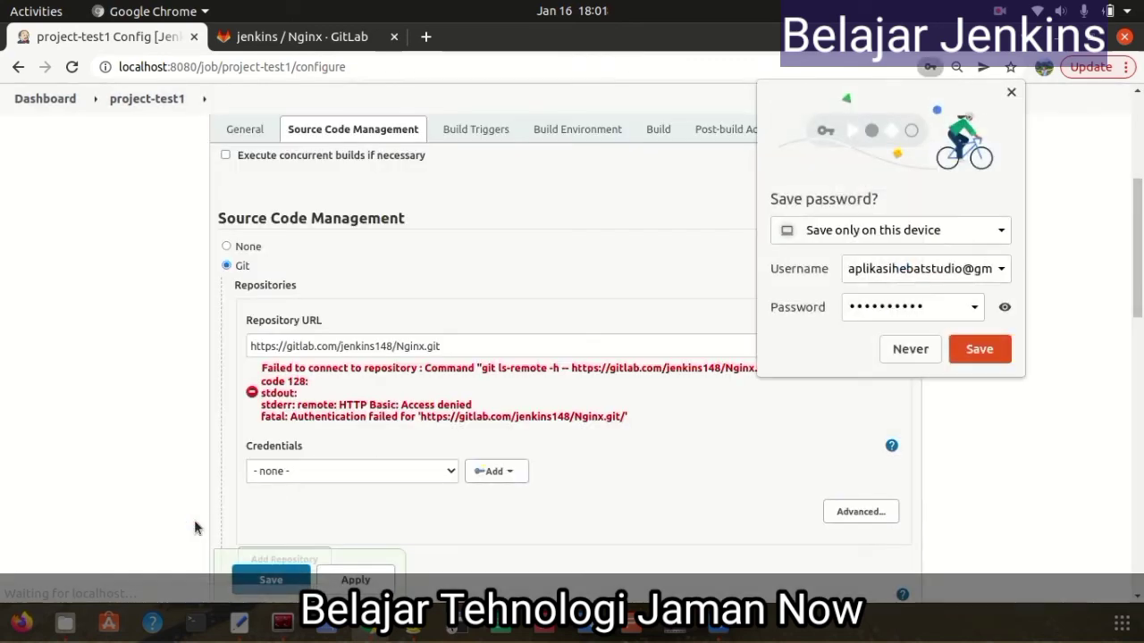
Let Chrome save the password, pick the new GitLab credential for the repository, and save
click(980, 350)
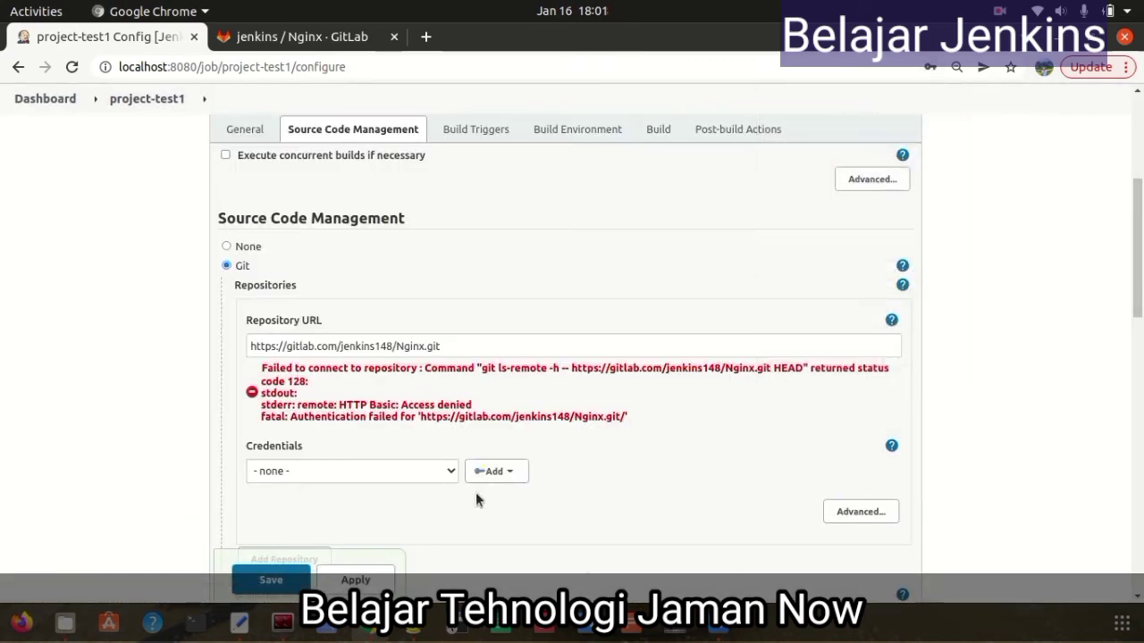
click(444, 472)
click(427, 502)
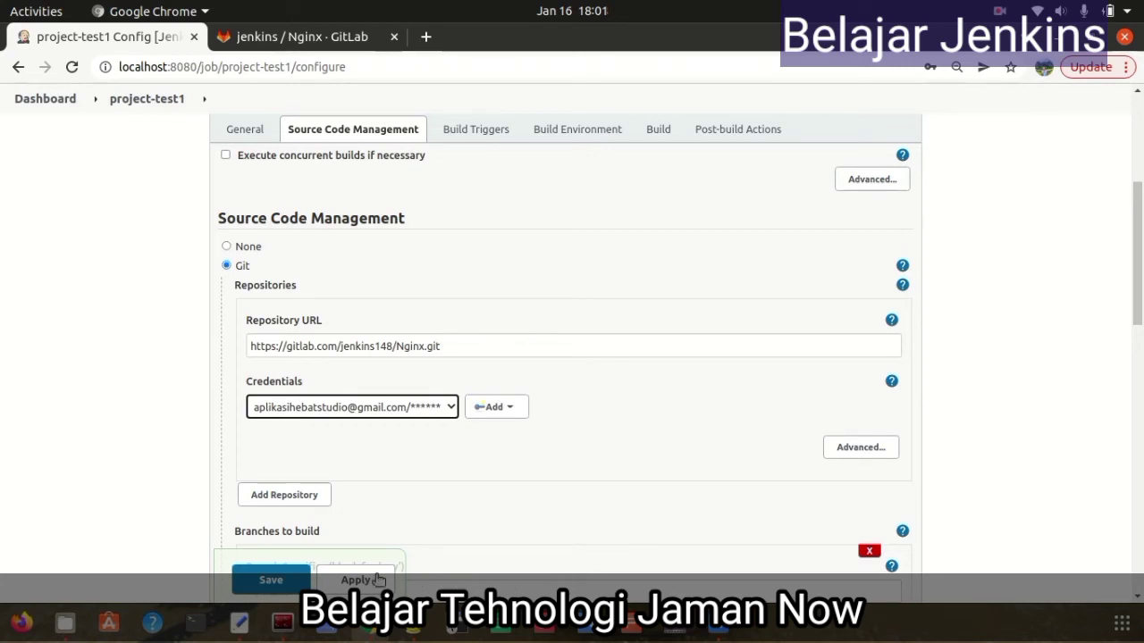
click(277, 576)
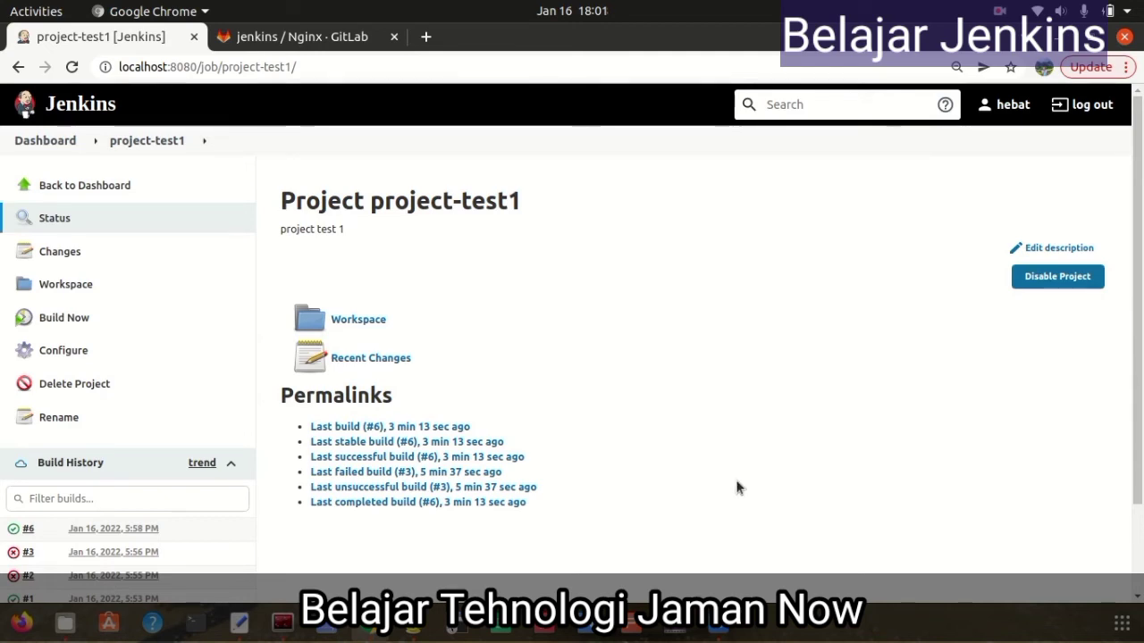
click(71, 352)
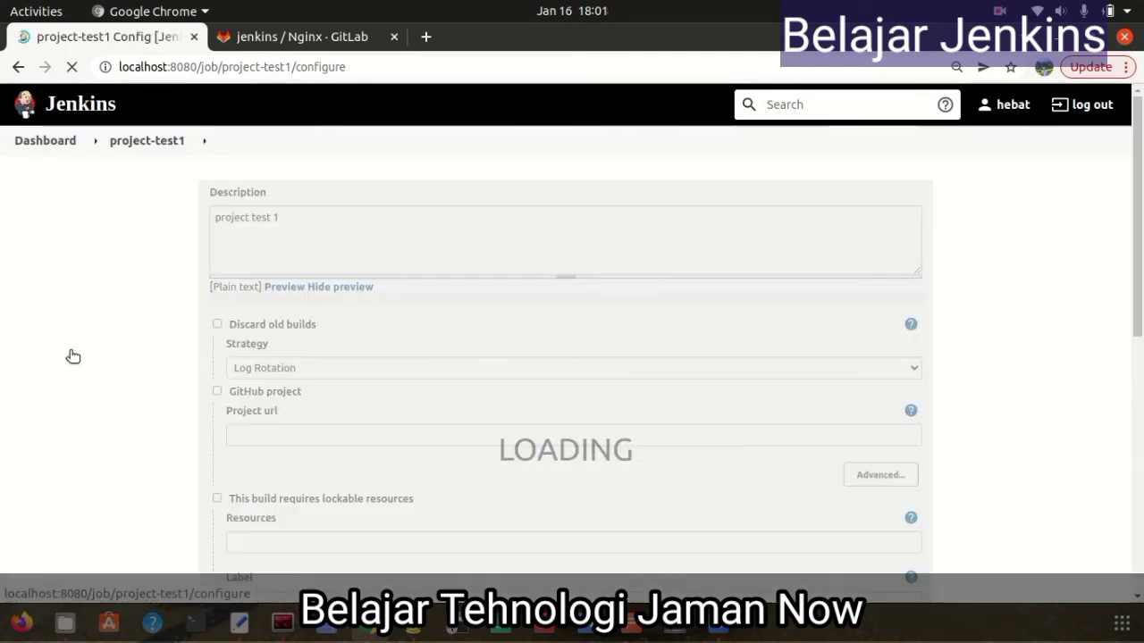
scroll(605, 465, down, 7)
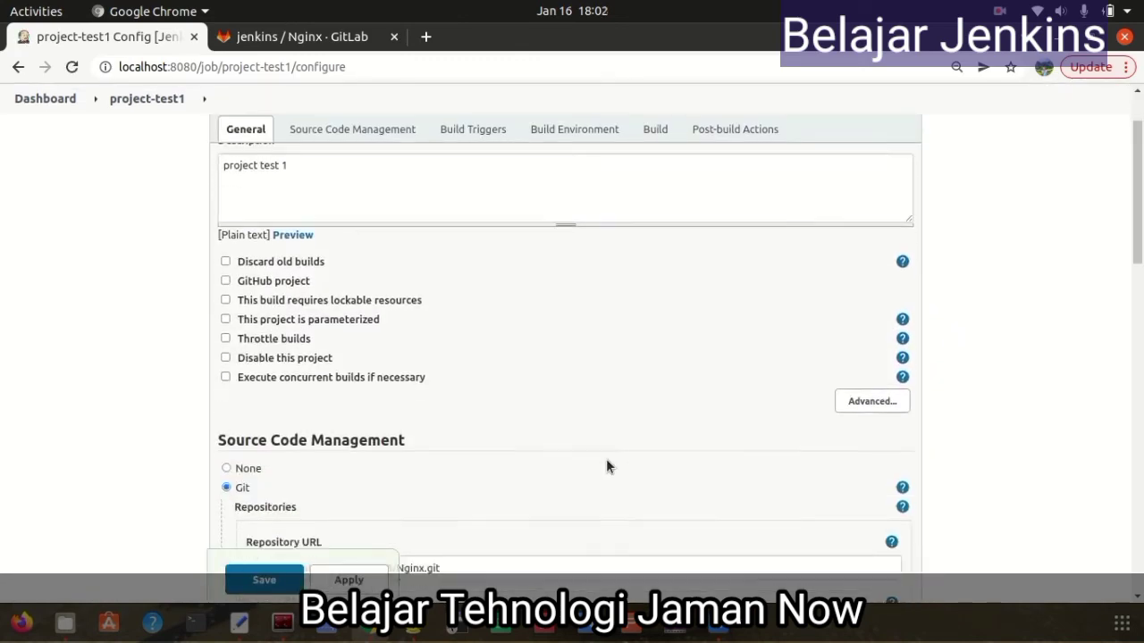
scroll(604, 460, up, 4)
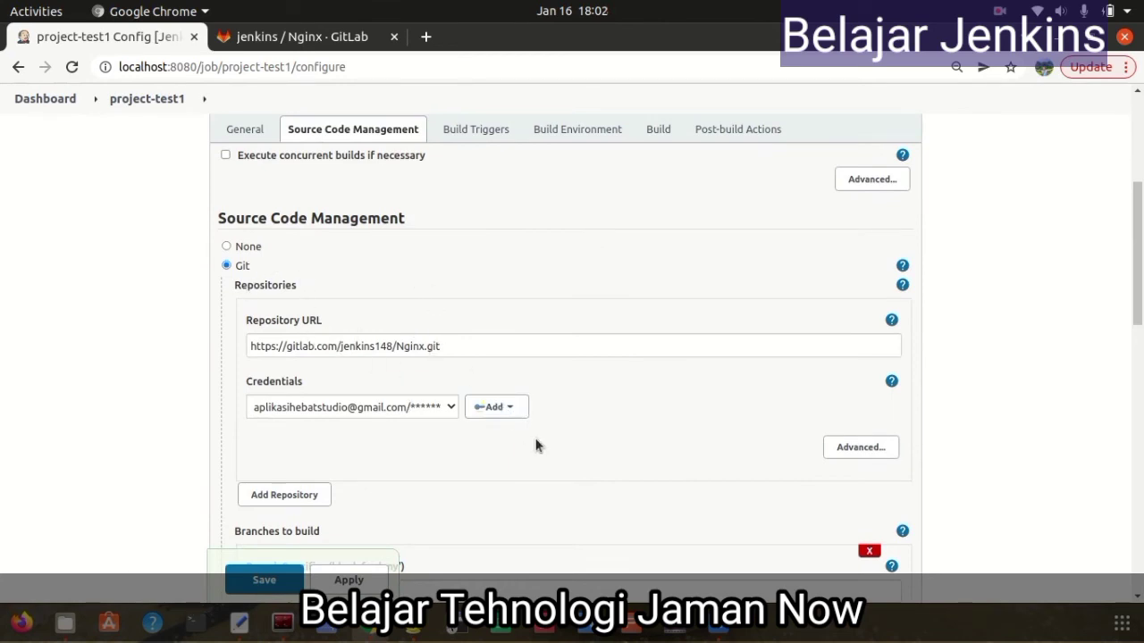
scroll(561, 458, down, 1)
scroll(560, 458, down, 5)
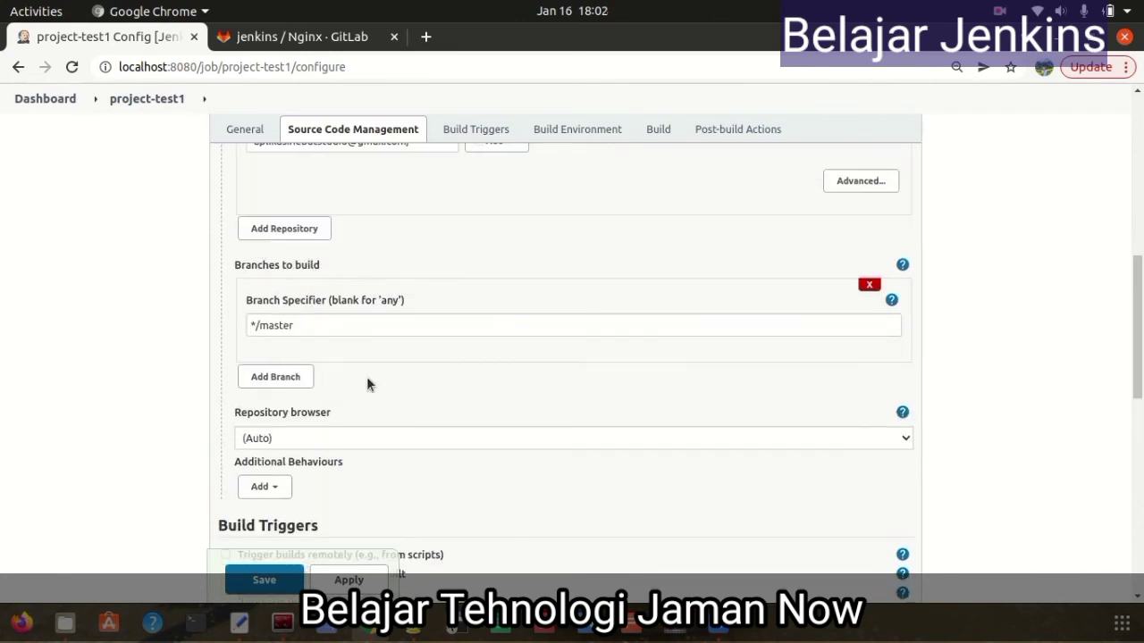
scroll(395, 349, down, 1)
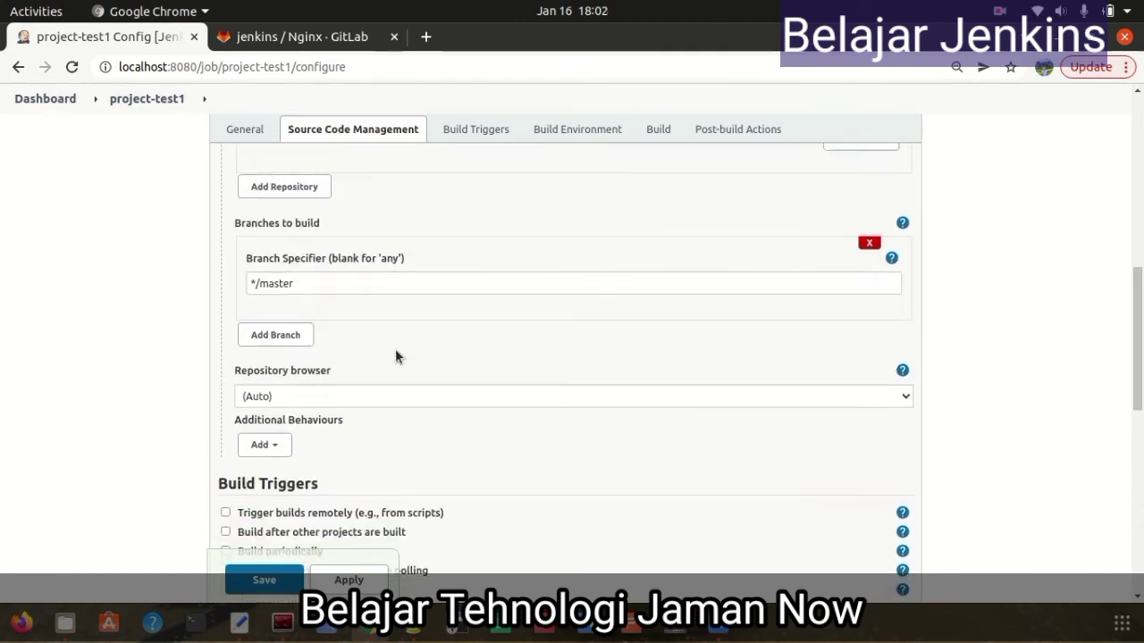
scroll(438, 384, down, 1)
scroll(540, 386, down, 6)
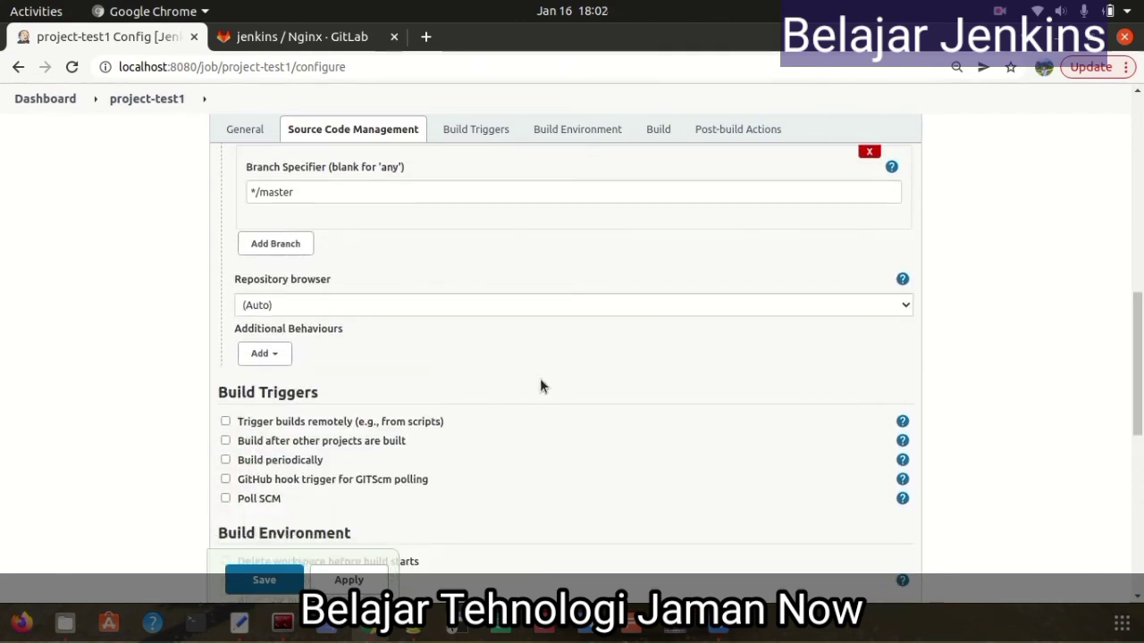
scroll(539, 386, down, 4)
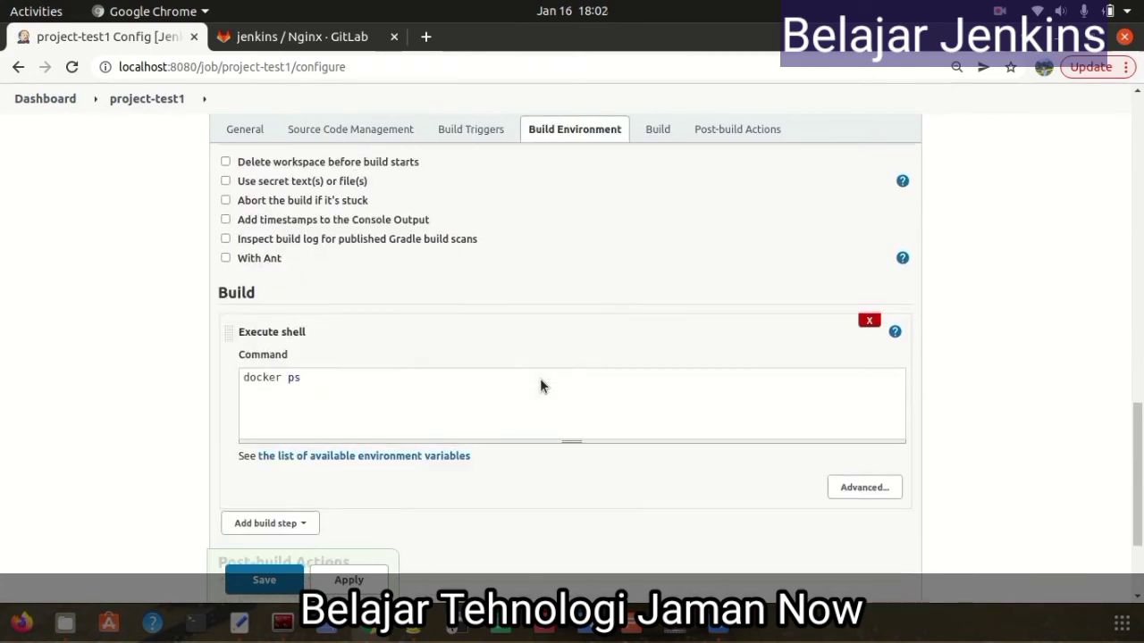
scroll(540, 386, up, 4)
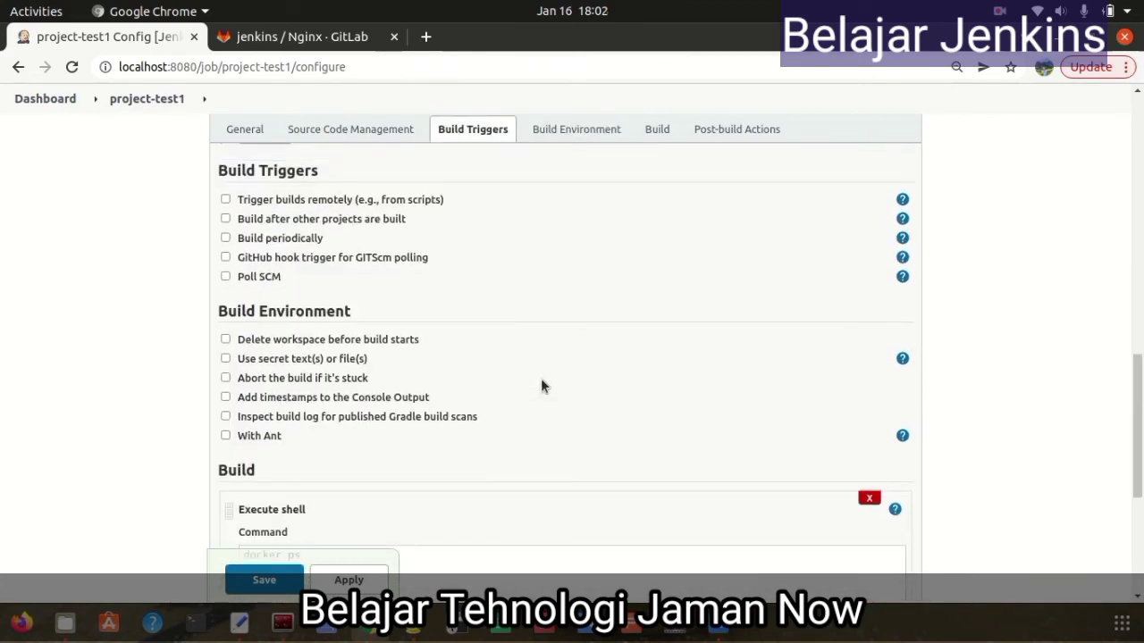
scroll(541, 386, up, 6)
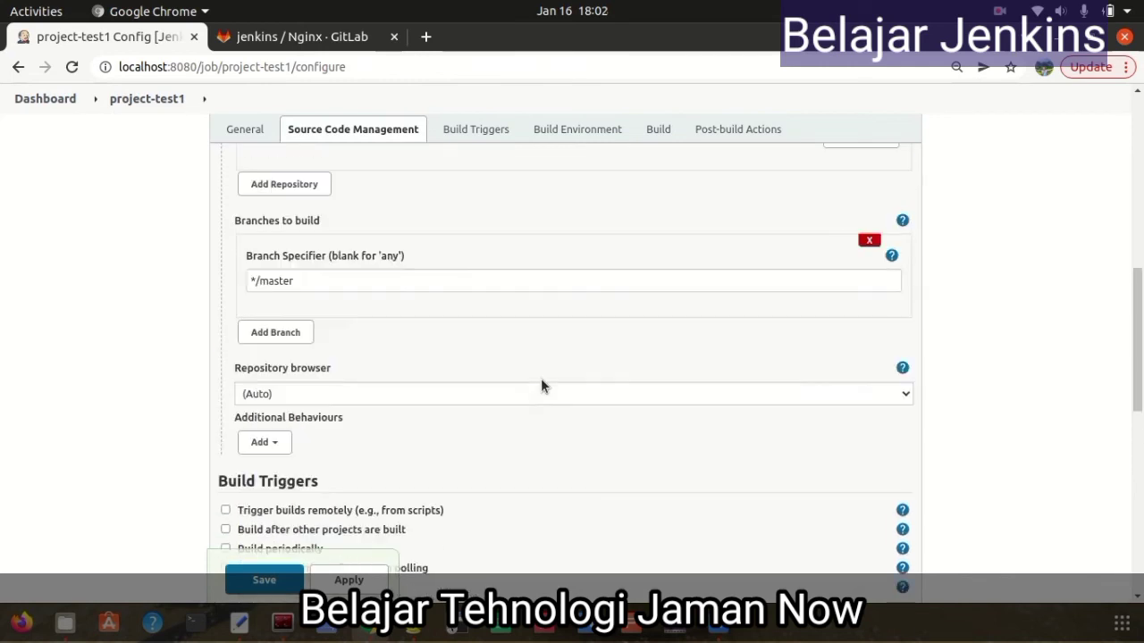
scroll(541, 386, down, 7)
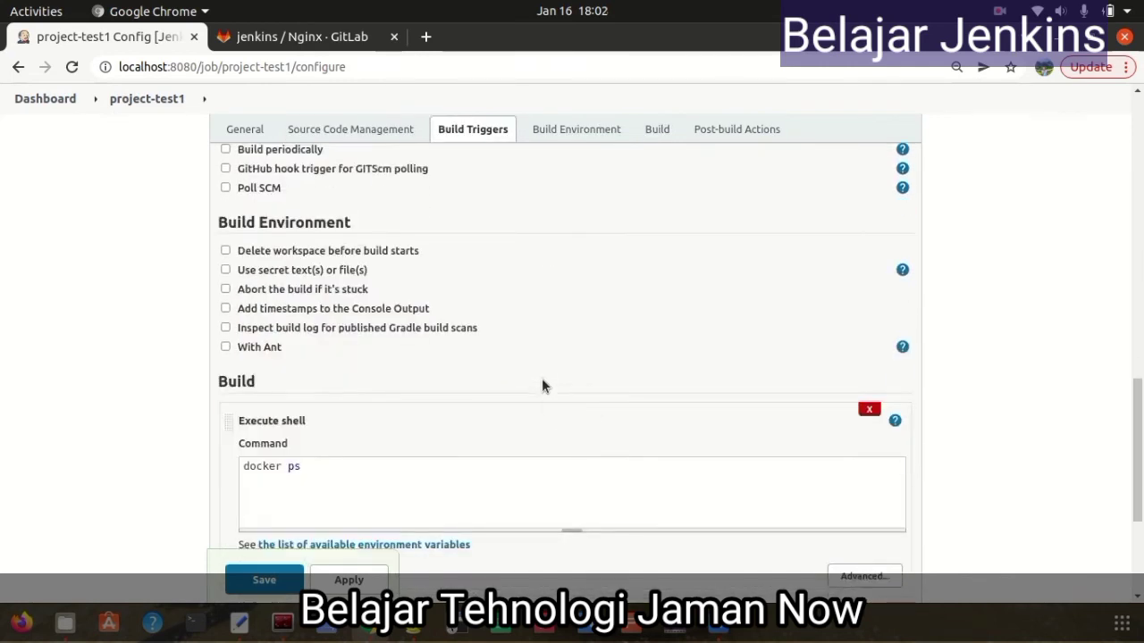
scroll(540, 387, down, 4)
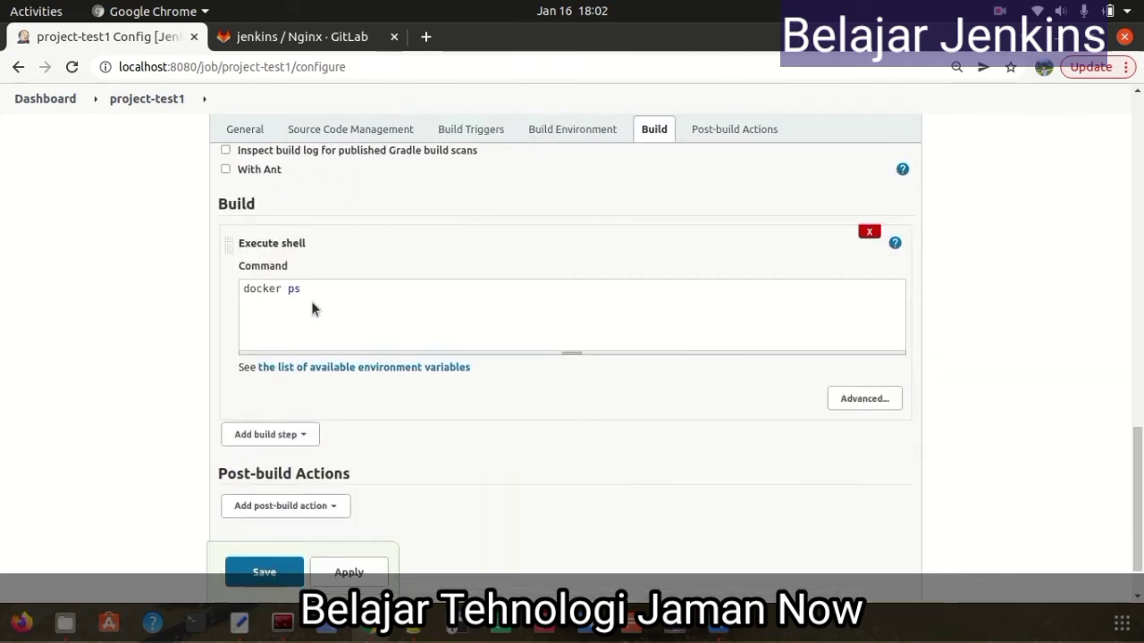
click(316, 290)
Rewrite the shell step as 'docker ps' followed by 'docker build -t nginx-test1:jenkins .'
key(Delete)
key(Delete)
key(Delete)
key(Delete)
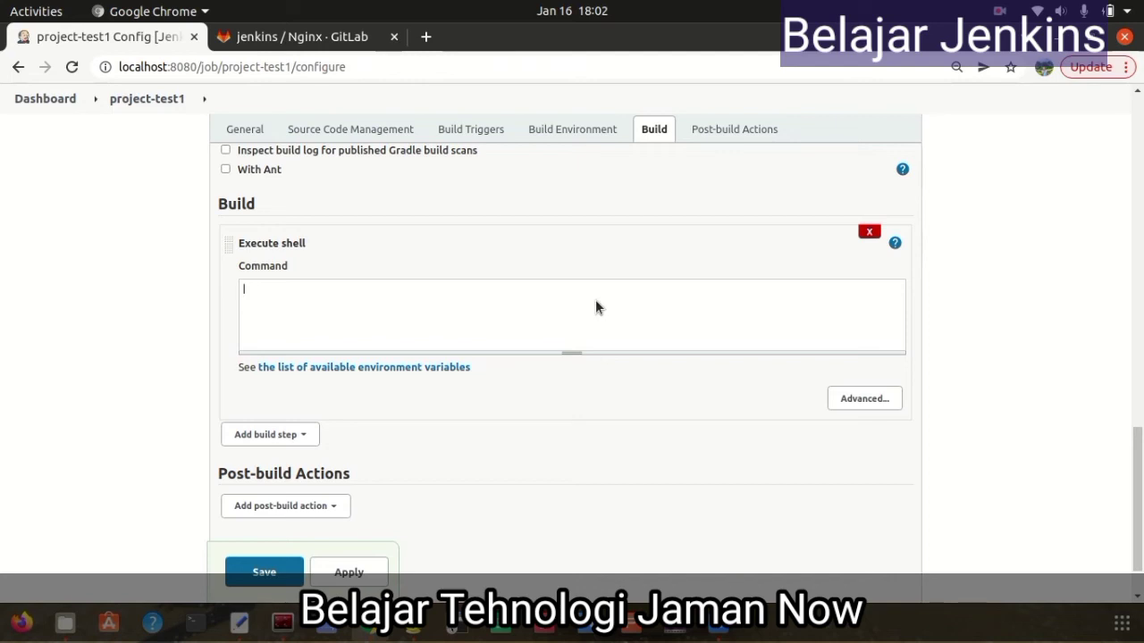
text(docker)
key(BackSpace)
key(BackSpace)
key(BackSpace)
text(cek p)
key(BackSpace)
key(BackSpace)
key(BackSpace)
key(BackSpace)
text(ker ps)
key(Return)
text(docker build)
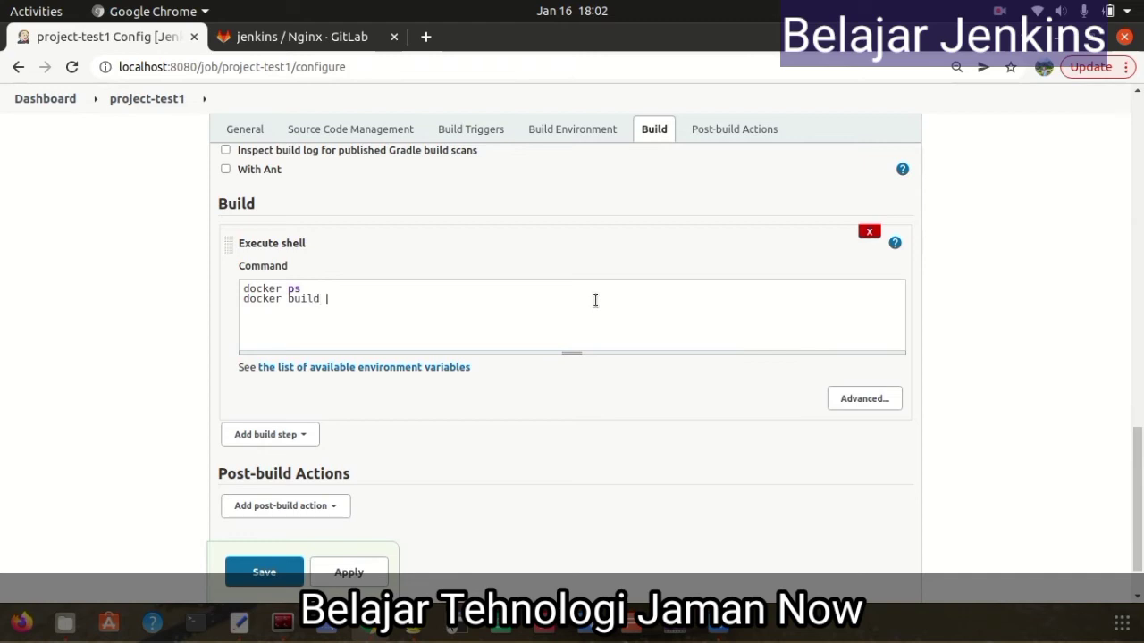
text( -t nginx-jenk)
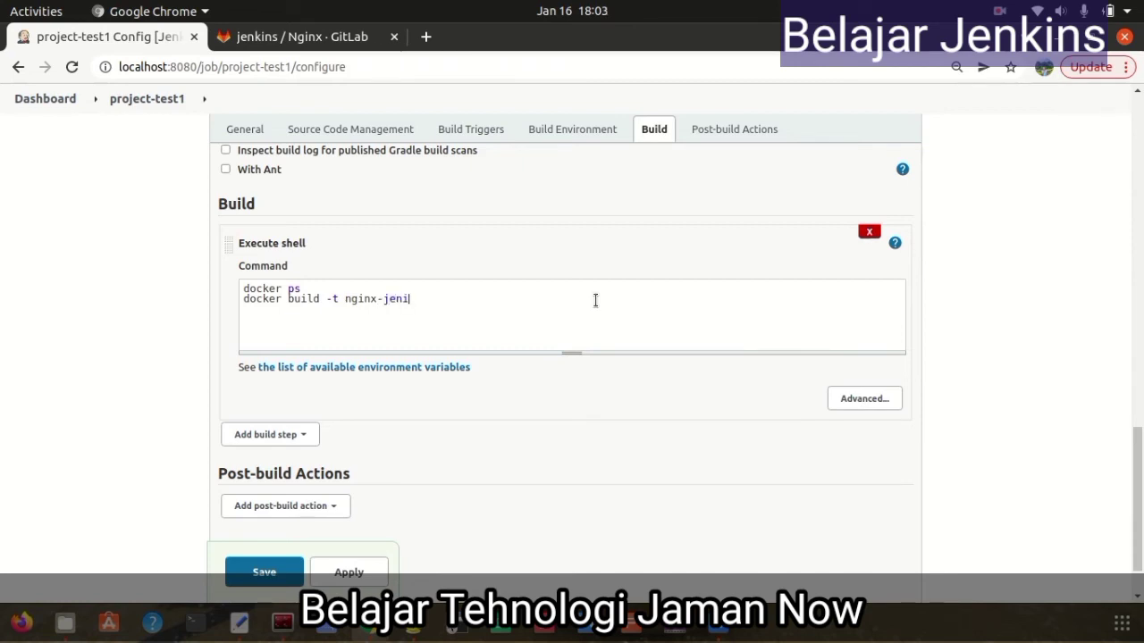
key(BackSpace)
key(BackSpace)
key(BackSpace)
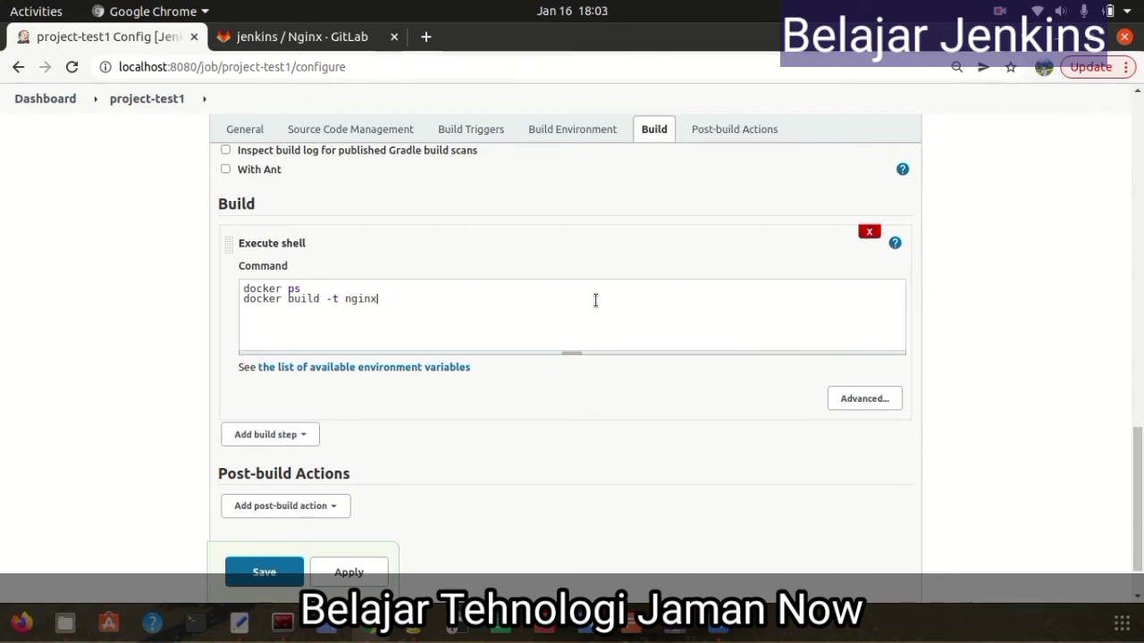
text(test1:jenkins .)
Add 'docker images | grep nginx-test1' as the third command and save the job
key(Return)
text(docker i)
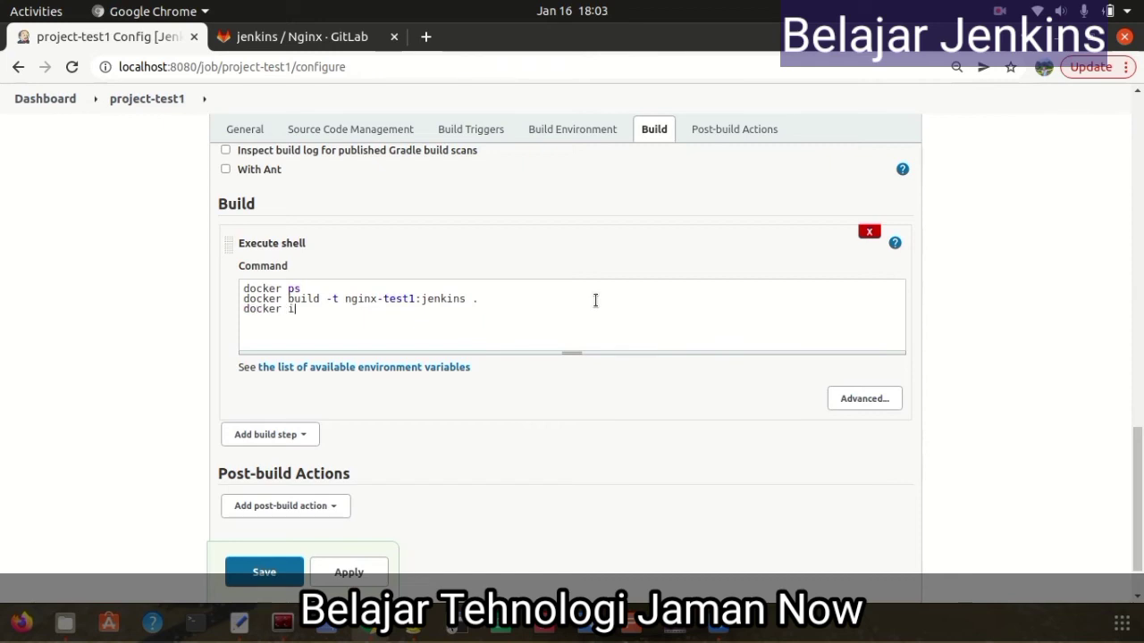
text(mages | grepnginx-)
key(BackSpace)
key(BackSpace)
key(BackSpace)
key(BackSpace)
key(BackSpace)
text(grep nginx)
key(BackSpace)
key(BackSpace)
key(BackSpace)
key(BackSpace)
text(inx)
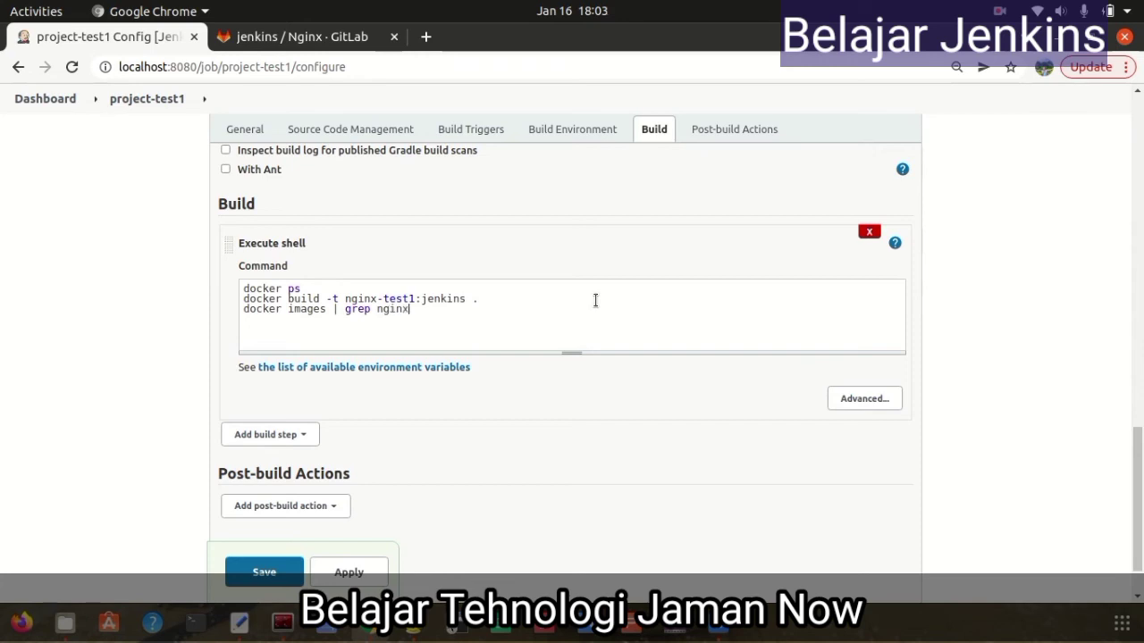
text(-test1)
click(358, 328)
click(290, 572)
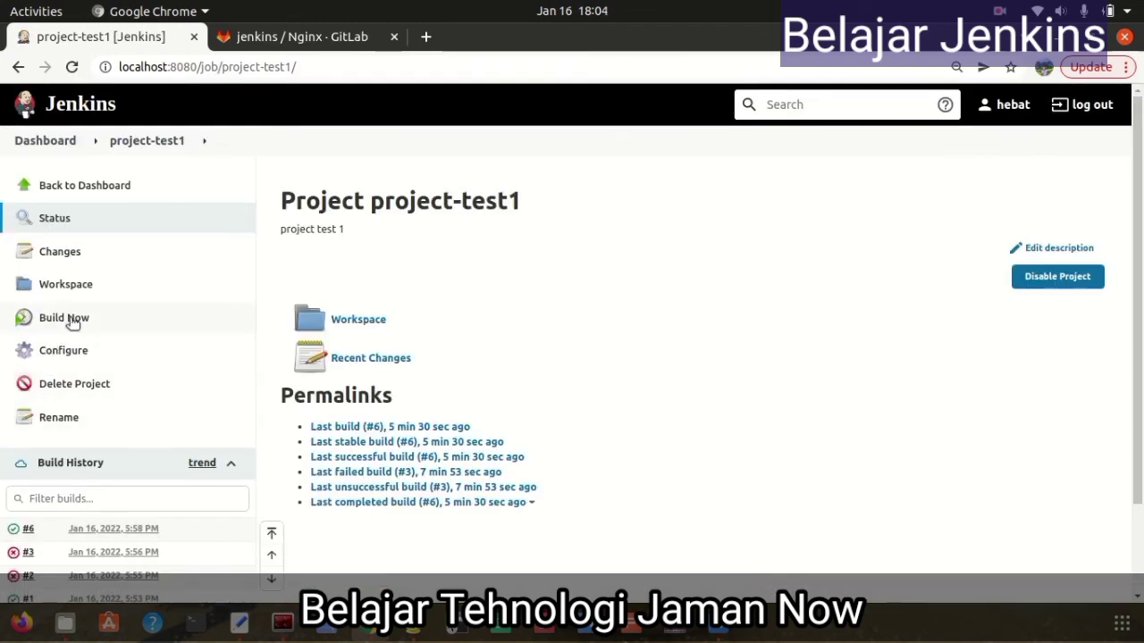
Start build #7 of project-test1 and display its console output
scroll(643, 469, down, 2)
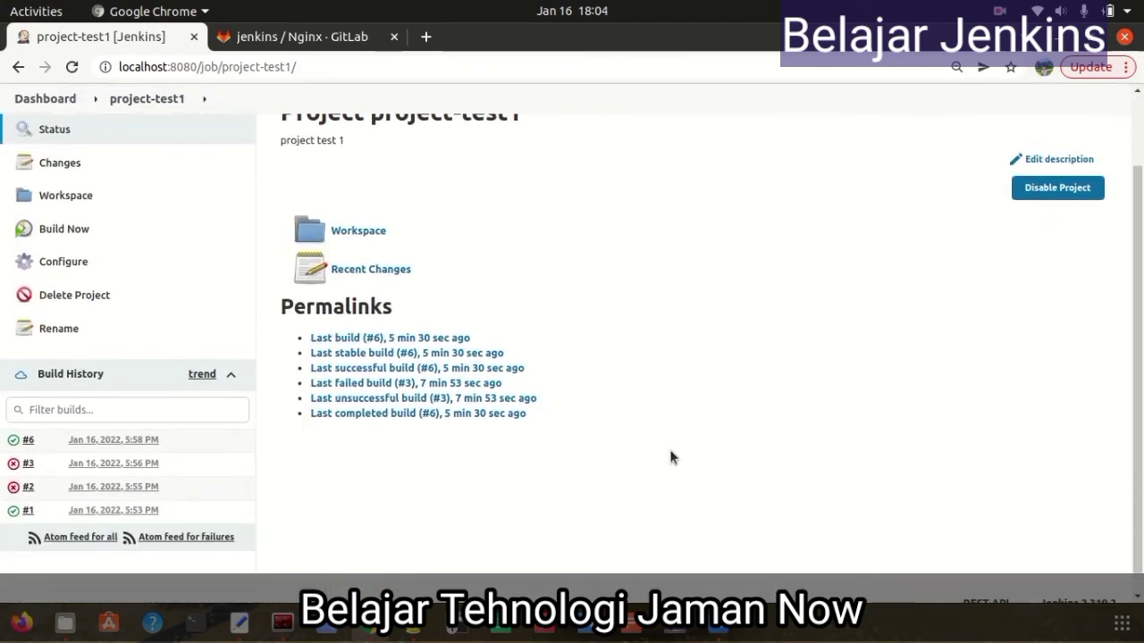
click(71, 230)
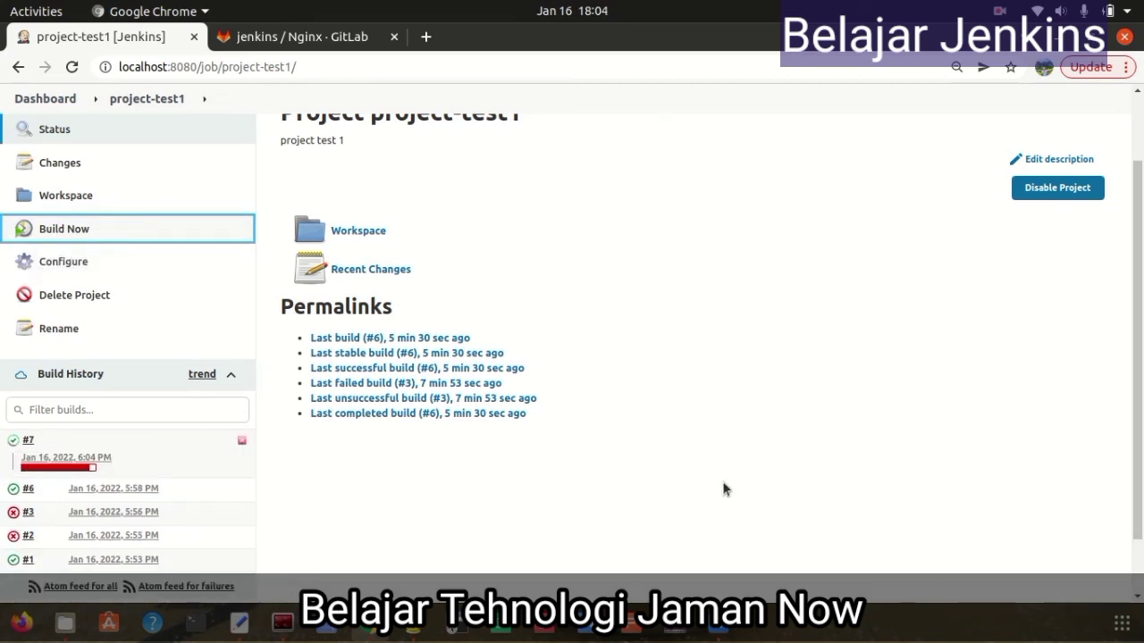
click(39, 441)
click(89, 487)
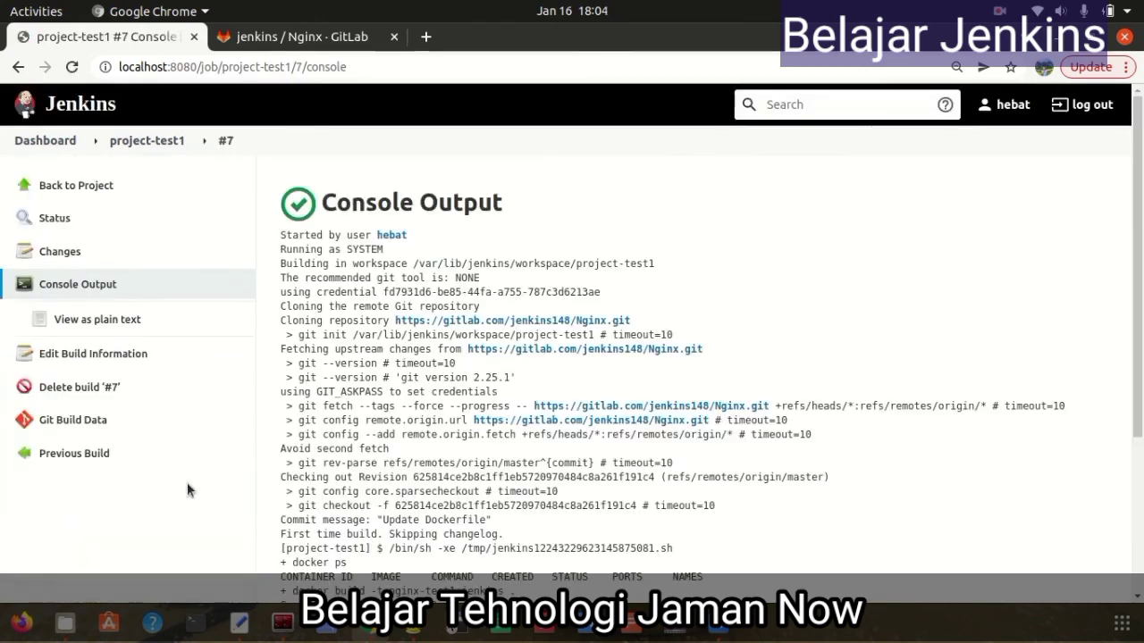
scroll(762, 374, down, 5)
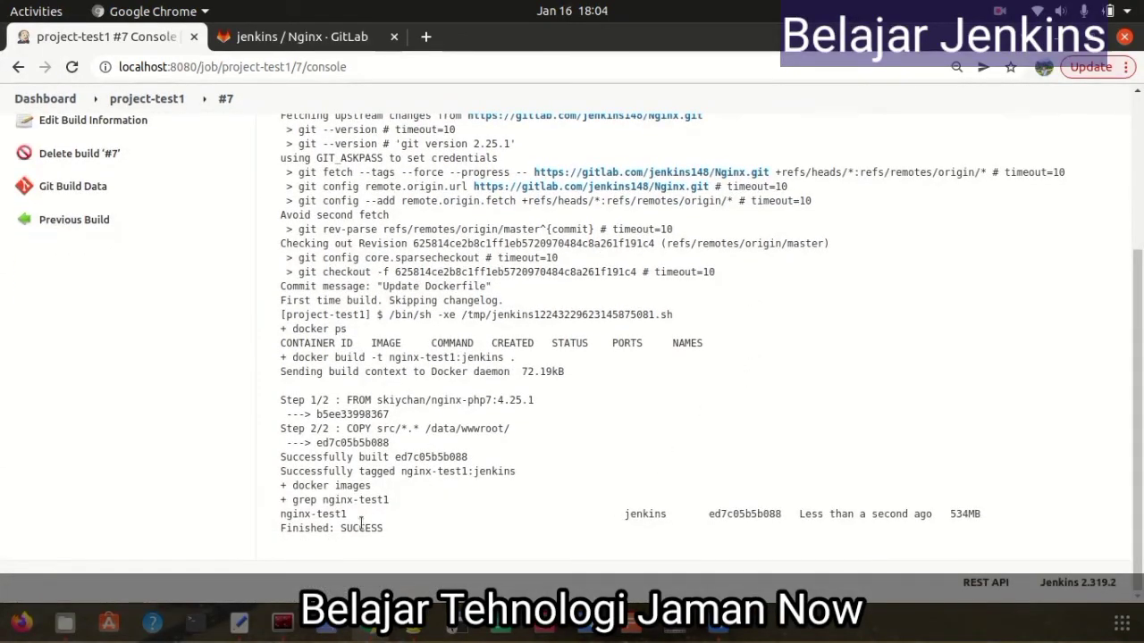
drag(382, 533, 353, 533)
scroll(413, 270, up, 5)
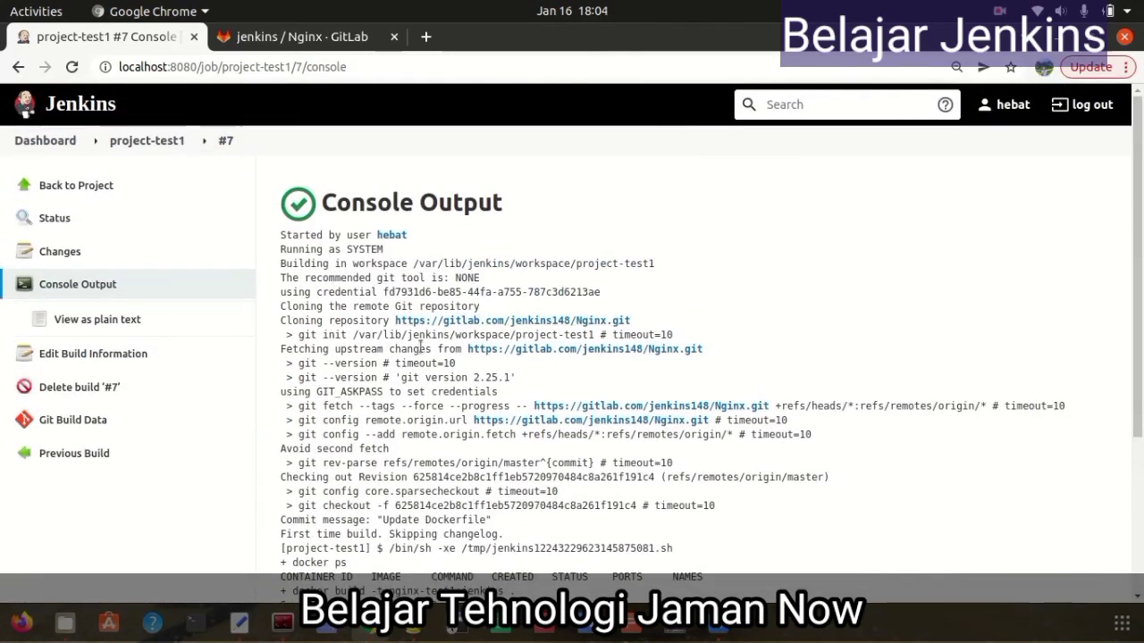
scroll(519, 377, down, 1)
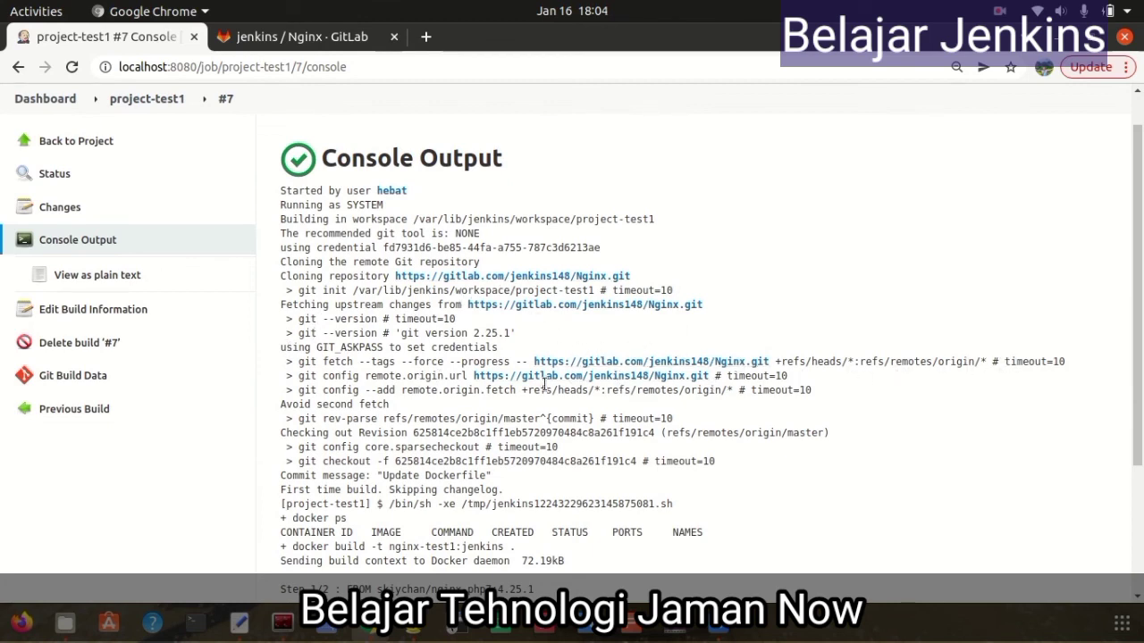
scroll(451, 393, down, 2)
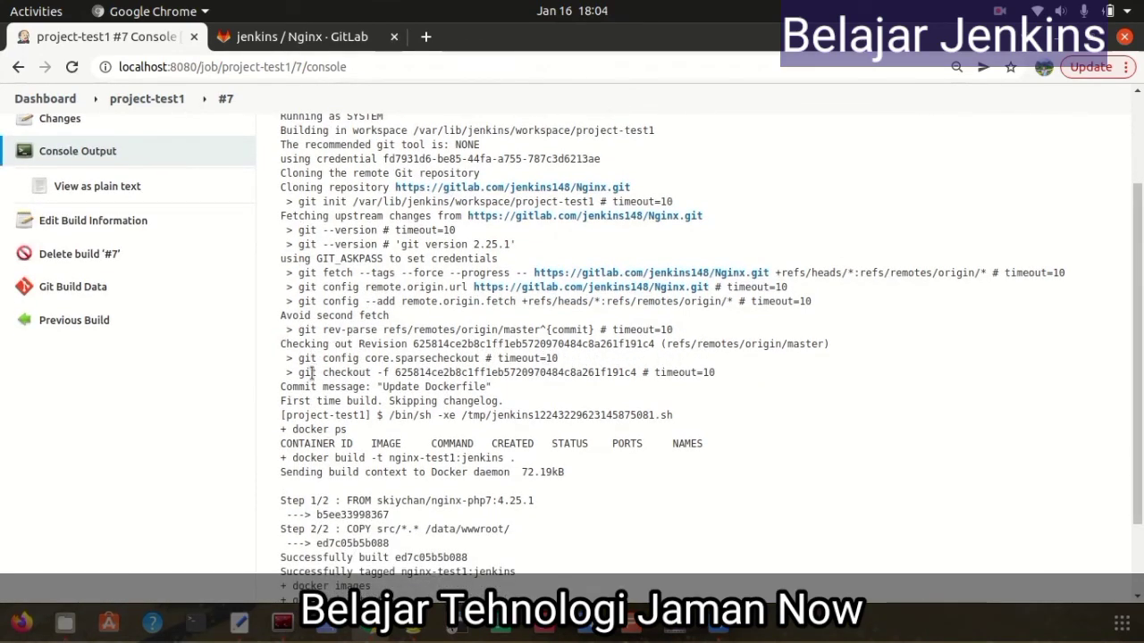
scroll(339, 411, down, 1)
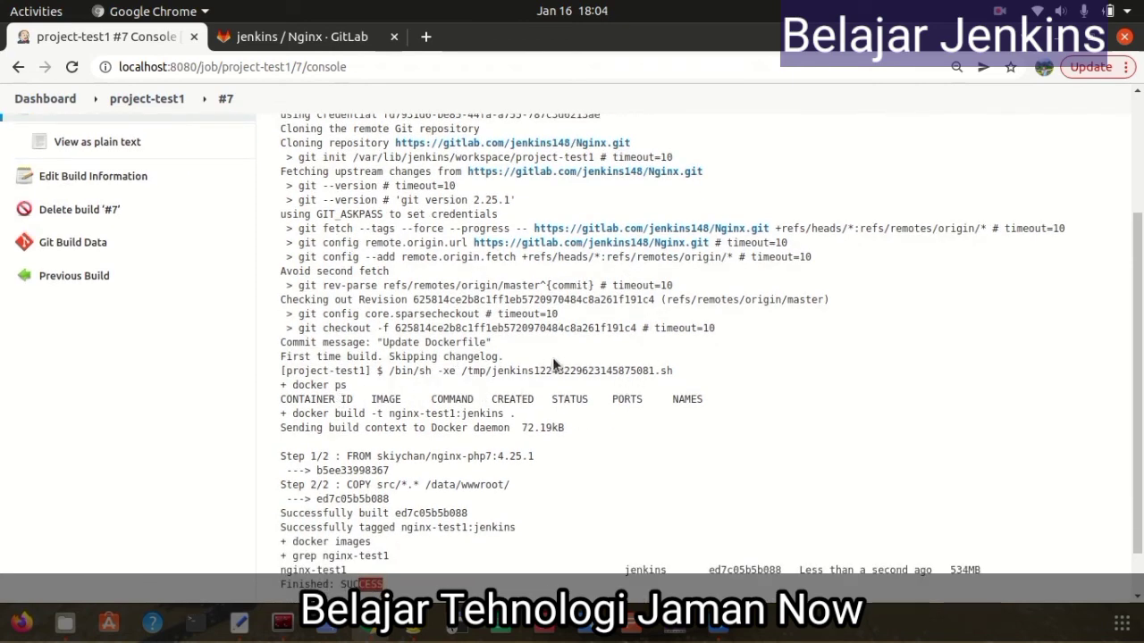
drag(290, 385, 347, 387)
scroll(443, 446, down, 1)
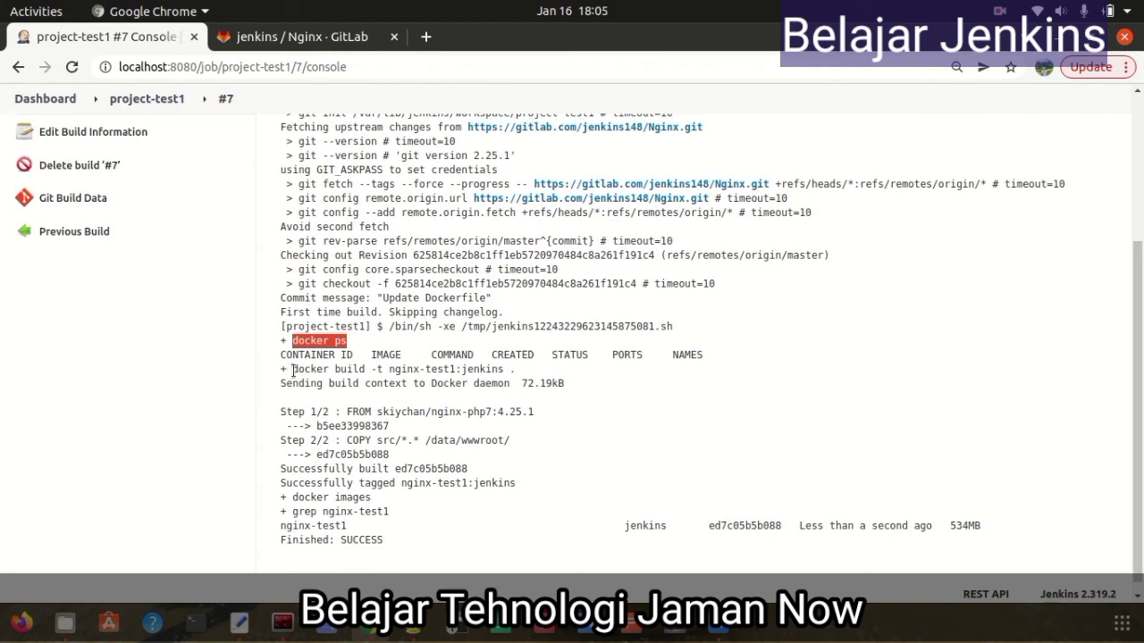
drag(292, 370, 524, 371)
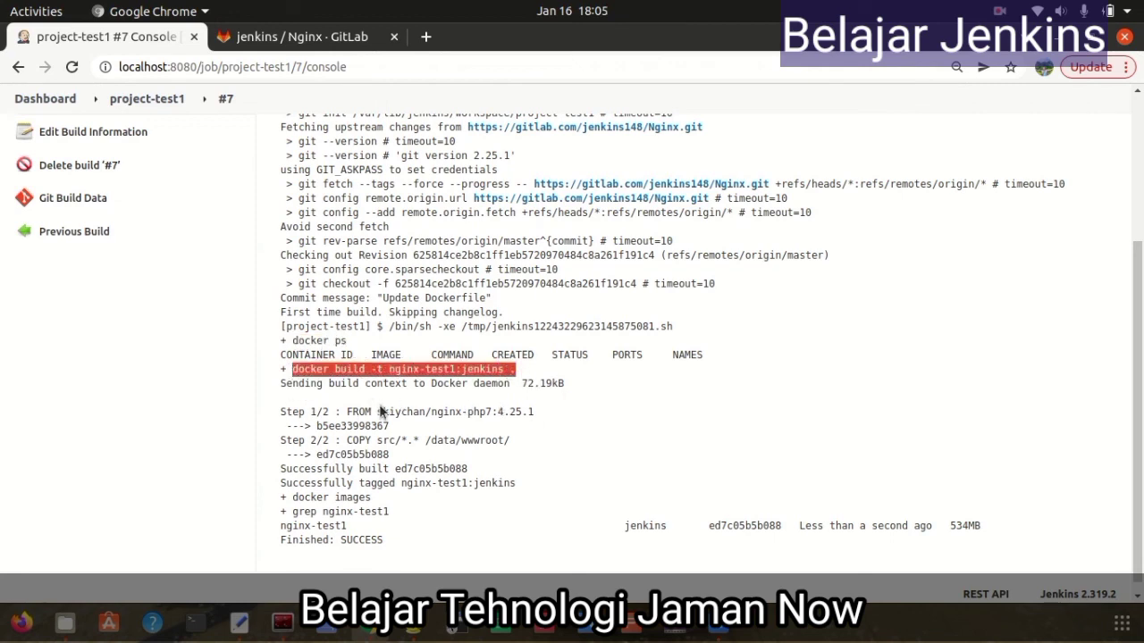
scroll(391, 456, down, 1)
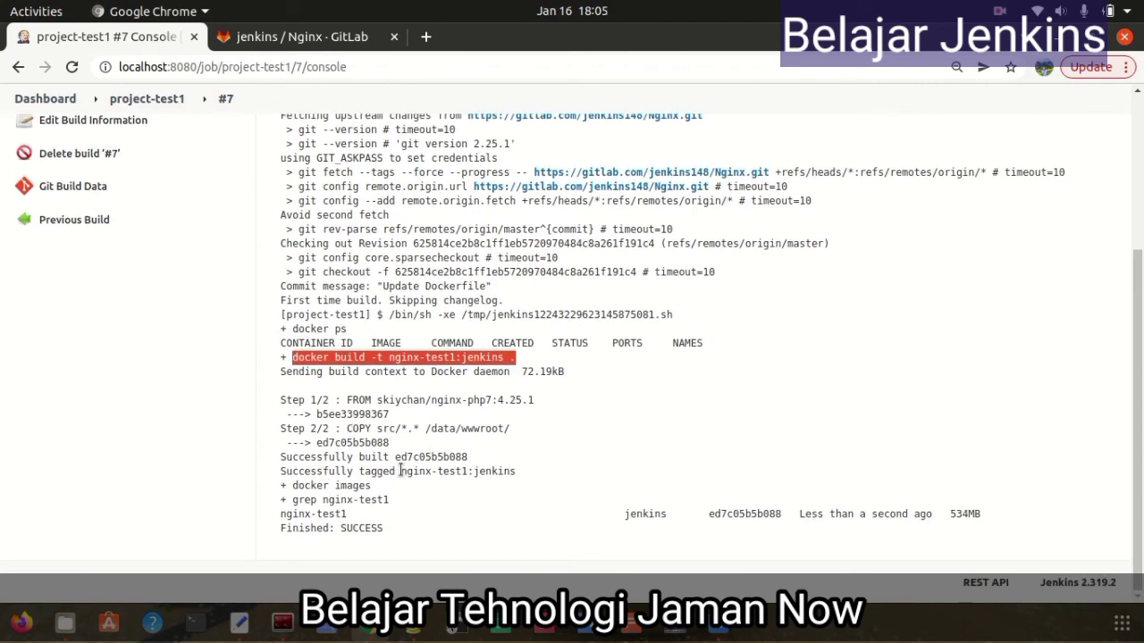
drag(401, 471, 492, 471)
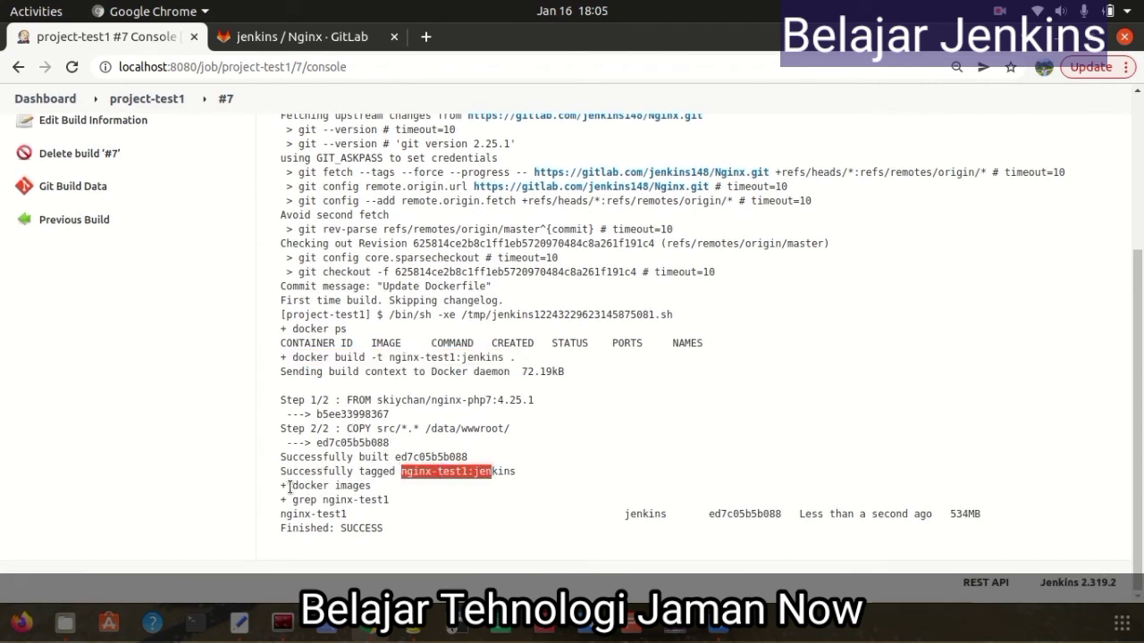
drag(280, 486, 386, 490)
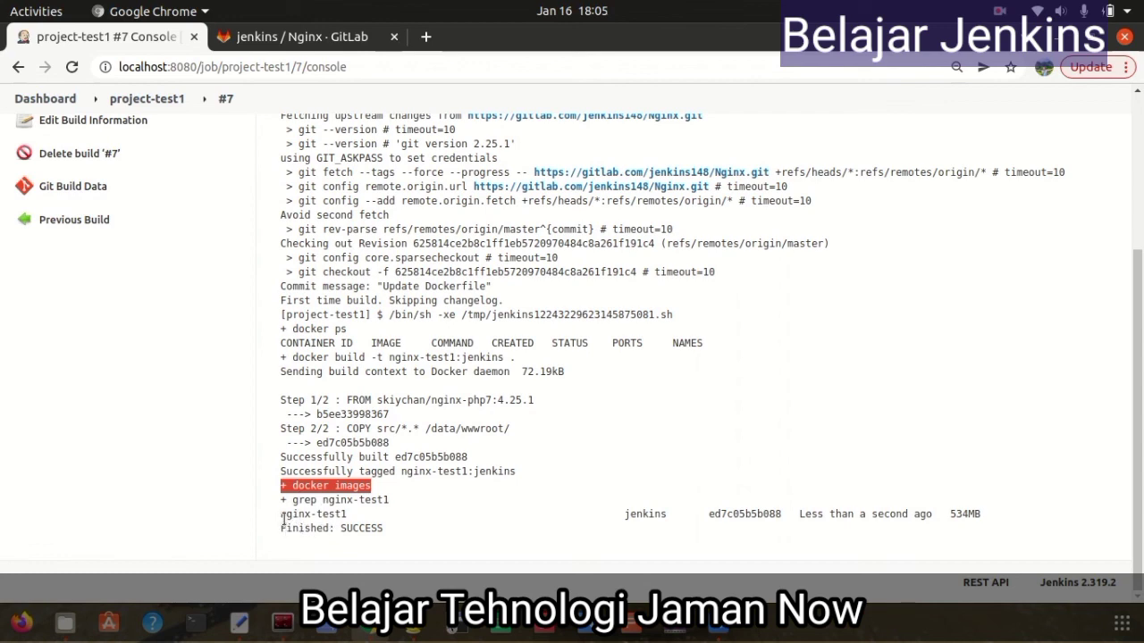
drag(282, 511, 518, 525)
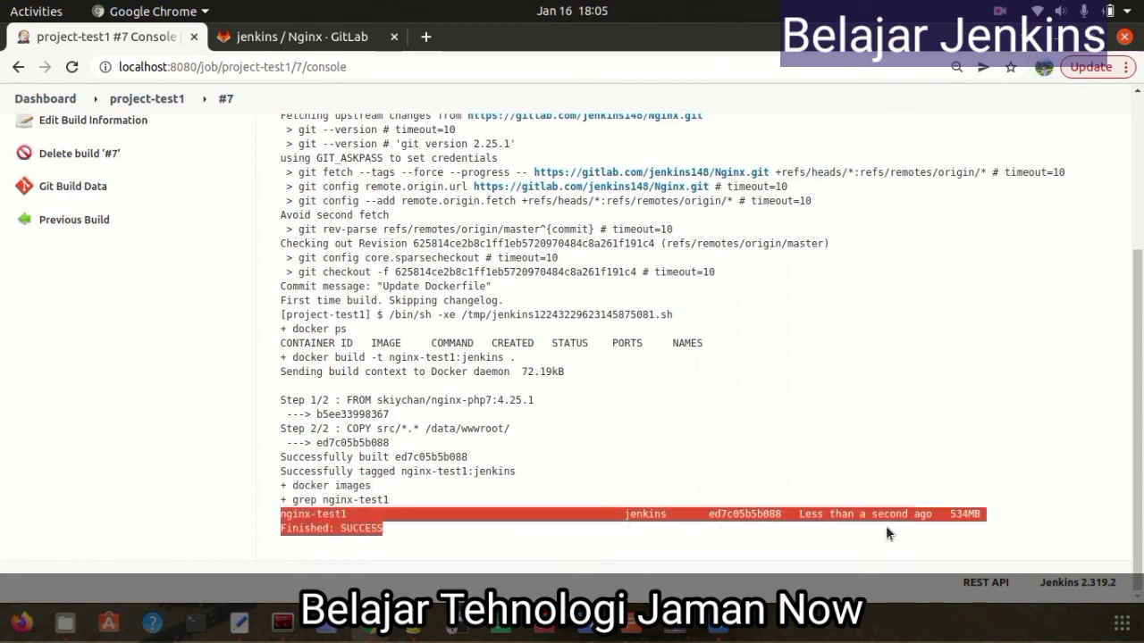
drag(886, 534, 1003, 516)
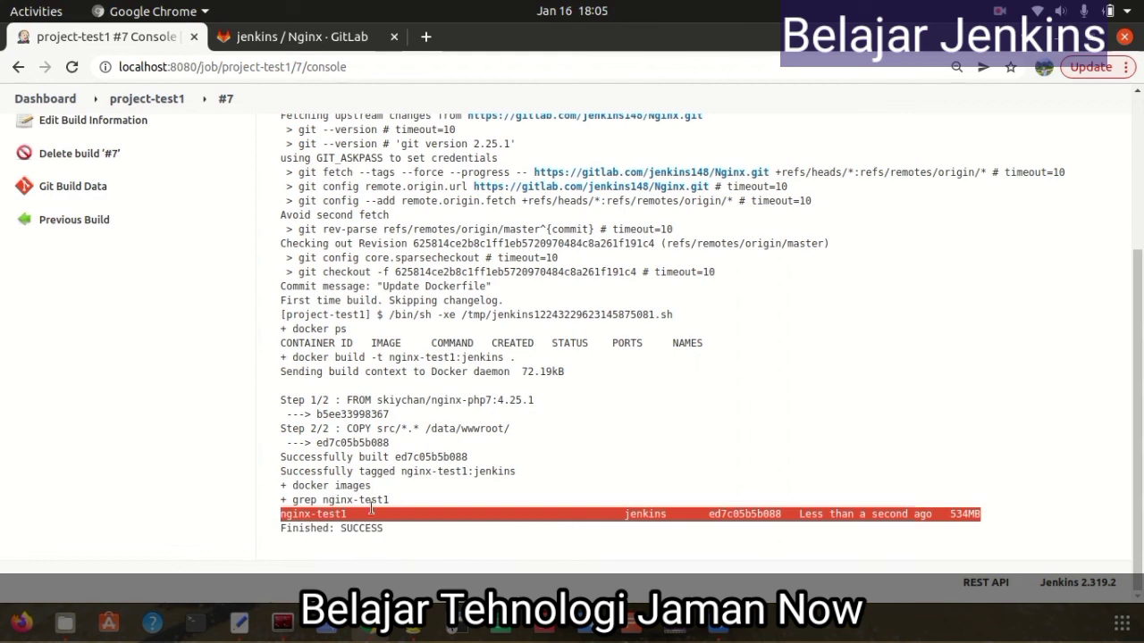